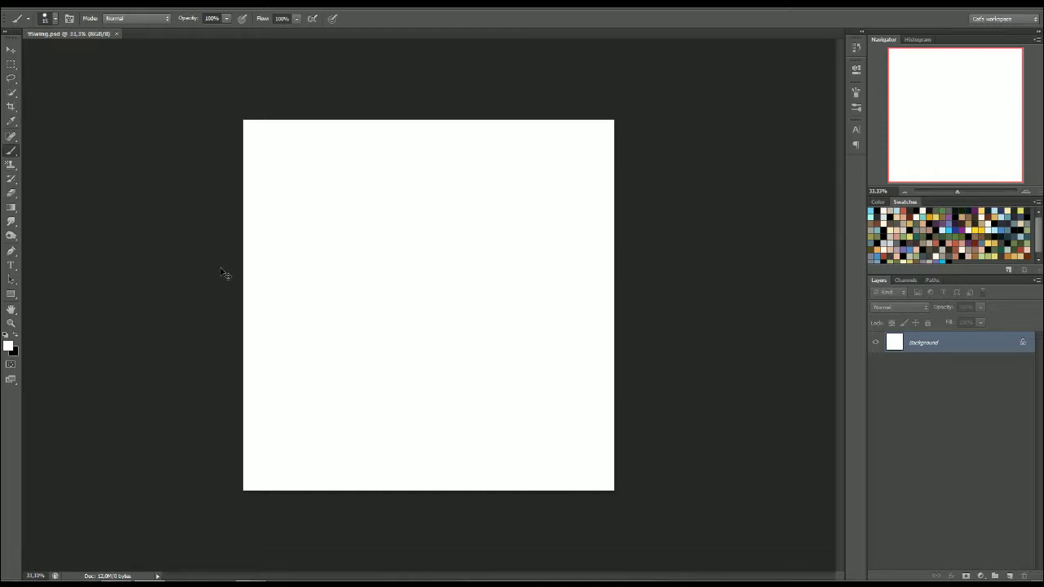
Create a new layer named "sketch" and set the foreground colour to black.
key(ctrl+shift+n)
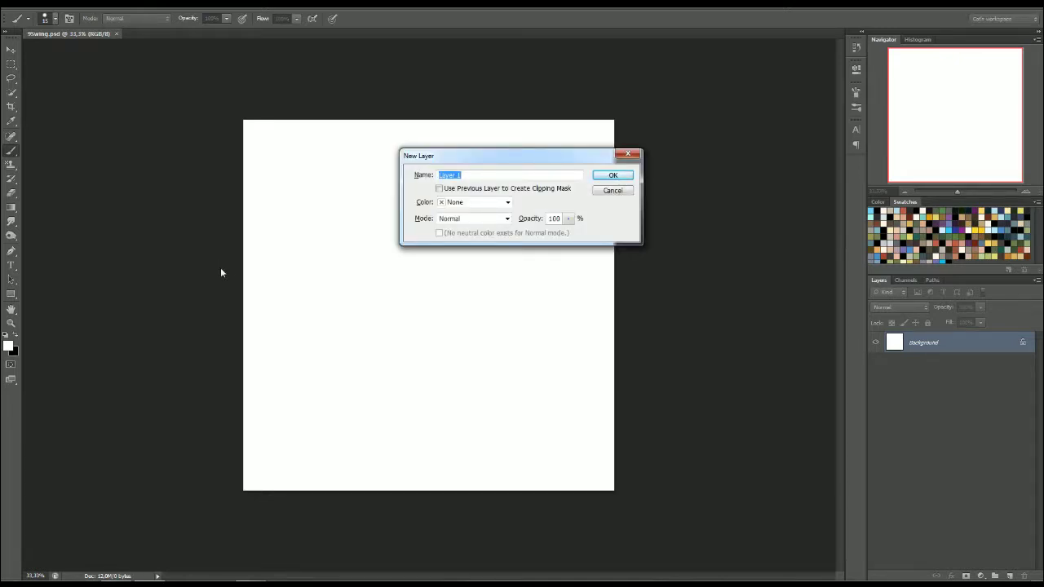
text(sketch)
key(Return)
key(x)
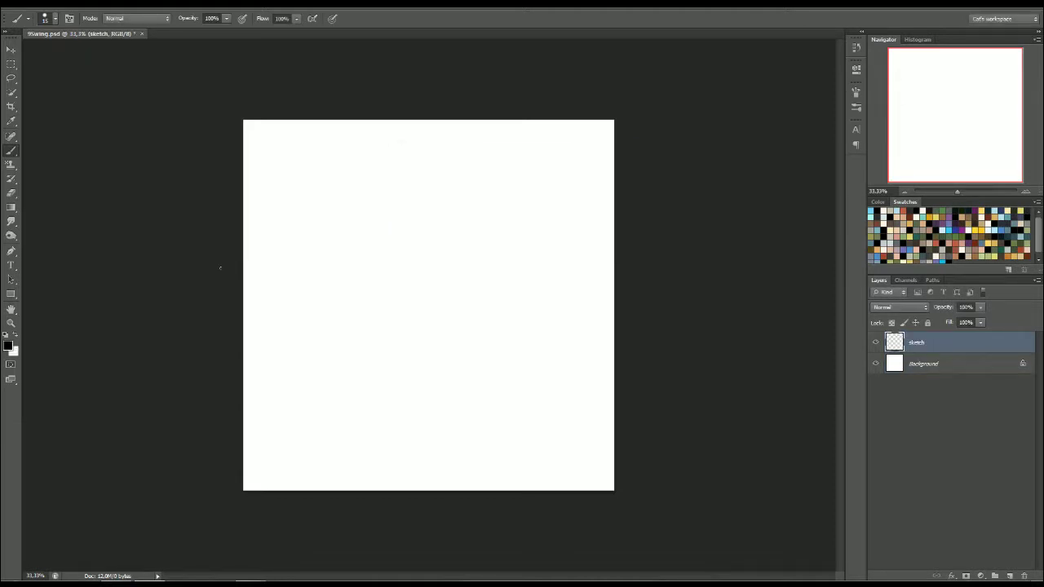
Choose a thin brush preset and sketch the swing's two curved ropes and its seat.
click(29, 18)
drag(147, 63, 143, 201)
click(119, 91)
click(438, 96)
drag(547, 165, 487, 346)
mouse_move(455, 135)
mouse_down()
mouse_move(384, 359)
mouse_move(468, 366)
mouse_up()
mouse_move(366, 362)
mouse_down()
mouse_move(367, 377)
mouse_move(444, 401)
mouse_up()
mouse_move(469, 366)
mouse_down()
mouse_move(470, 399)
mouse_move(445, 399)
mouse_up()
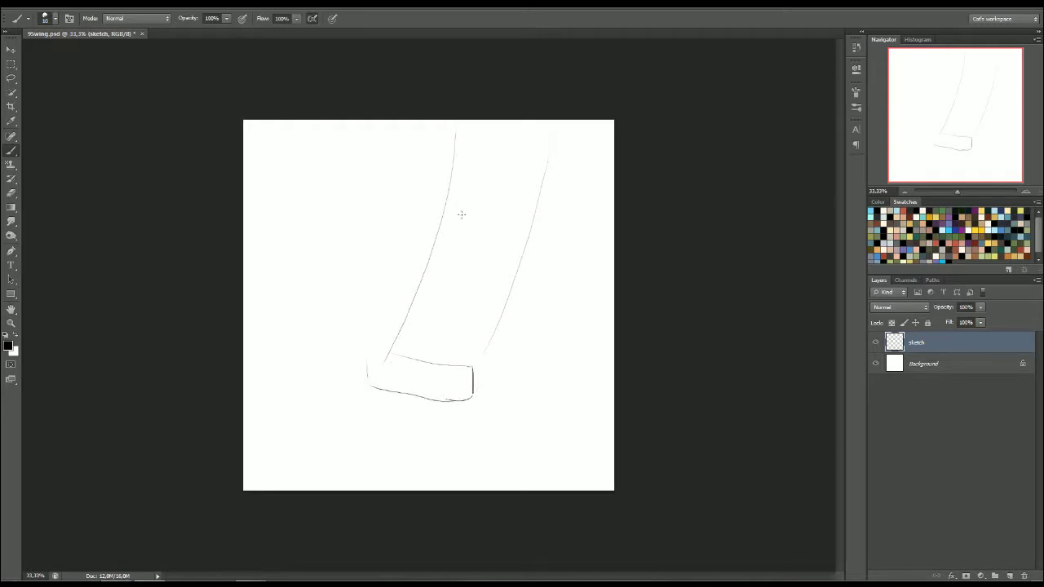
Rough in the girl's oval head, torso, raised leg lines and bent arms with hands gripping the ropes.
mouse_move(470, 242)
mouse_down()
mouse_move(453, 277)
mouse_move(466, 245)
mouse_up()
mouse_move(430, 284)
mouse_down()
mouse_move(472, 293)
mouse_move(463, 318)
mouse_move(433, 289)
mouse_move(432, 328)
mouse_up()
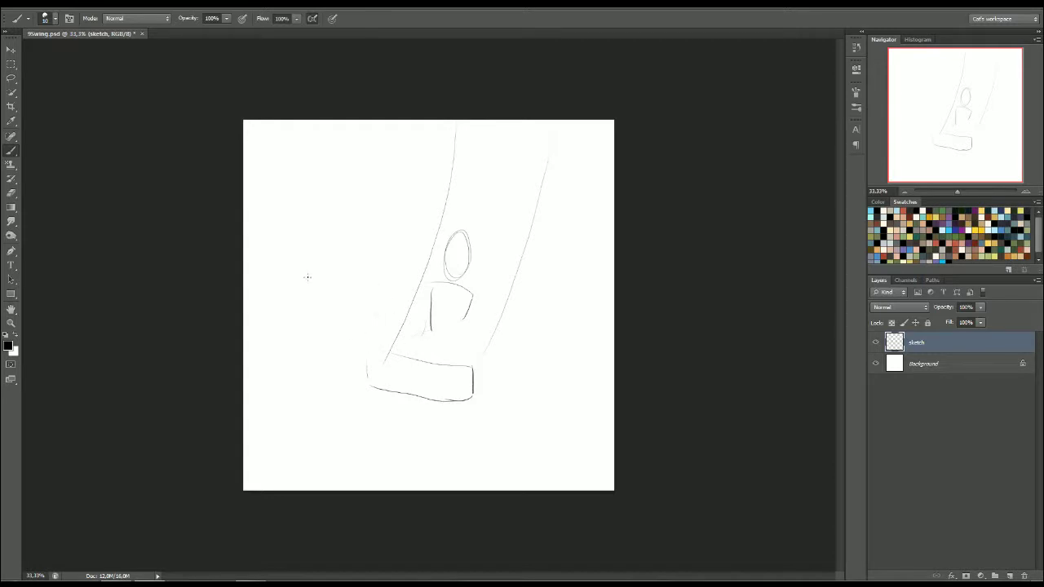
drag(391, 359, 314, 287)
drag(431, 358, 367, 245)
mouse_move(466, 293)
mouse_down()
mouse_move(506, 304)
mouse_move(510, 259)
mouse_up()
mouse_move(542, 137)
mouse_down()
mouse_move(496, 348)
mouse_move(480, 375)
mouse_move(523, 265)
mouse_move(501, 303)
mouse_move(515, 307)
mouse_move(521, 269)
mouse_up()
mouse_move(456, 256)
mouse_down()
mouse_move(472, 236)
mouse_move(467, 275)
mouse_move(476, 259)
mouse_move(414, 287)
mouse_move(437, 225)
mouse_up()
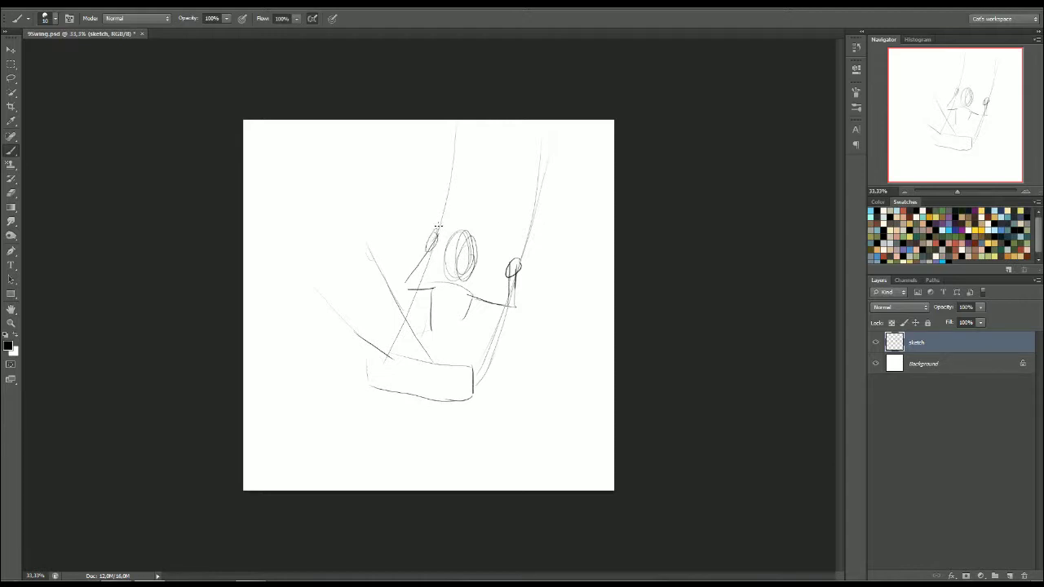
Sketch the torso side, the billowing skirt outline around the seat and the two raised bare feet.
drag(466, 301, 452, 361)
mouse_move(332, 347)
mouse_down()
mouse_move(396, 277)
mouse_move(391, 359)
mouse_move(409, 435)
mouse_move(442, 381)
mouse_move(442, 425)
mouse_up()
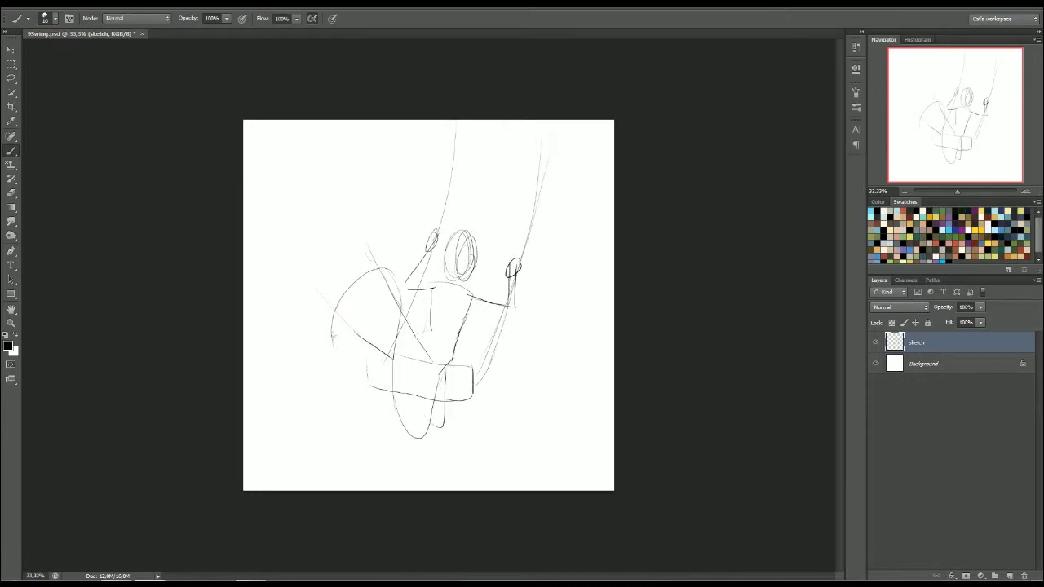
mouse_move(331, 337)
mouse_down()
mouse_move(366, 410)
mouse_move(400, 414)
mouse_up()
mouse_move(379, 270)
mouse_down()
mouse_move(364, 220)
mouse_move(380, 261)
mouse_up()
mouse_move(321, 282)
mouse_down()
mouse_move(307, 279)
mouse_move(310, 261)
mouse_move(318, 276)
mouse_move(305, 280)
mouse_move(308, 256)
mouse_move(301, 261)
mouse_up()
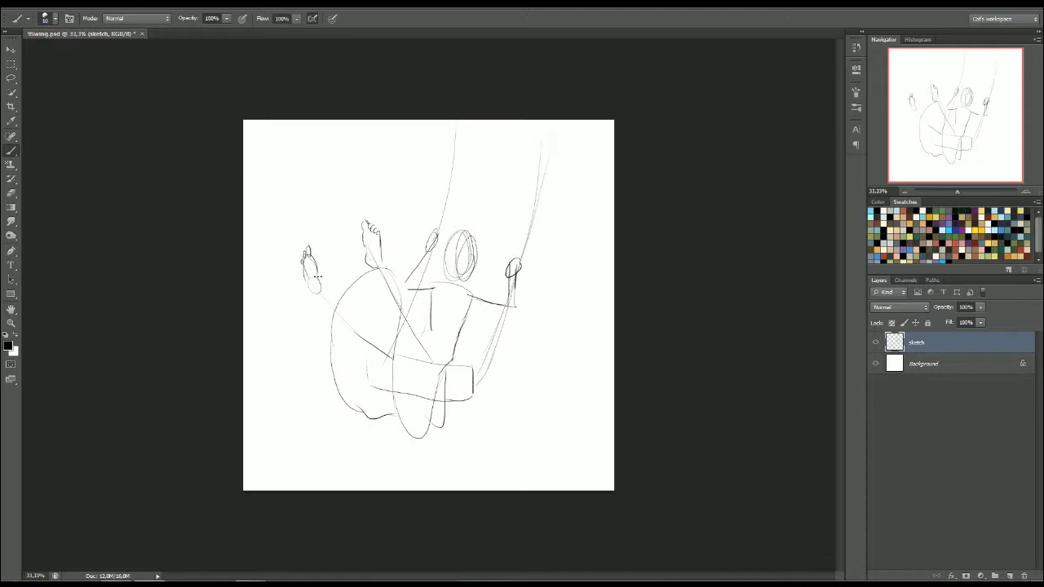
Flesh out both lower legs and add the small ruffled details between the knees and the seat.
drag(381, 260, 399, 315)
mouse_move(322, 278)
mouse_down()
mouse_move(327, 305)
mouse_move(358, 324)
mouse_move(432, 344)
mouse_up()
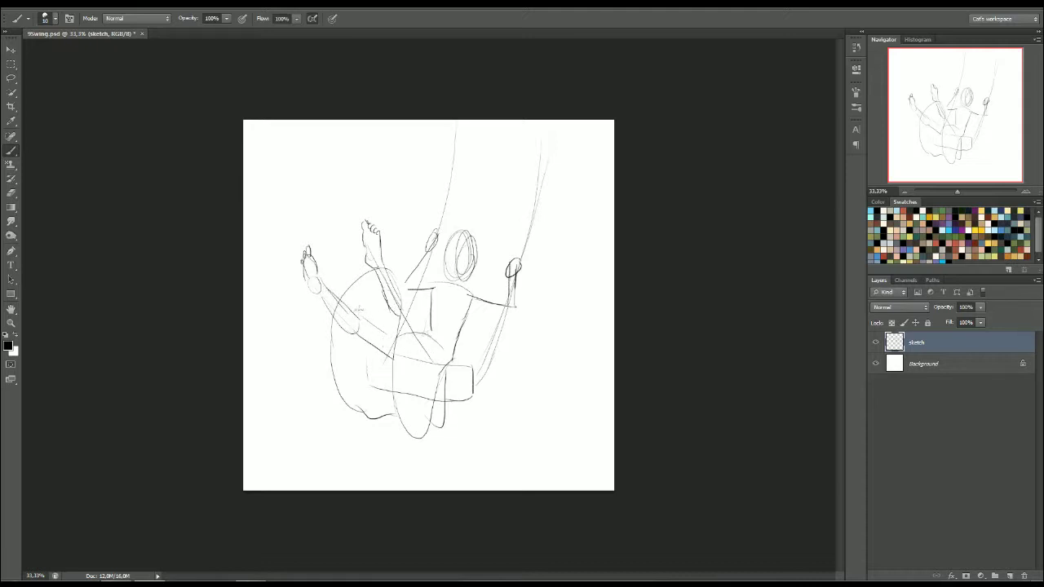
mouse_move(363, 323)
mouse_down()
mouse_move(398, 335)
mouse_move(368, 346)
mouse_move(380, 358)
mouse_move(366, 347)
mouse_move(379, 320)
mouse_move(398, 333)
mouse_move(371, 326)
mouse_move(367, 350)
mouse_move(395, 358)
mouse_move(388, 333)
mouse_up()
drag(379, 322, 400, 335)
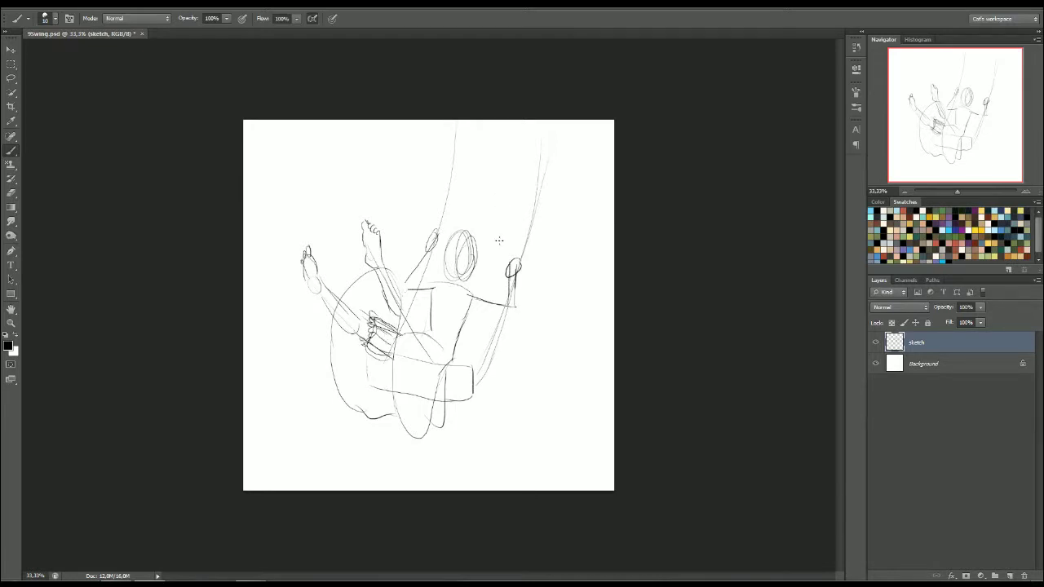
Define the bodice sides, rounded shoulders and waist folds, and redraw the right end of the seat.
mouse_move(399, 284)
mouse_down()
mouse_move(452, 347)
mouse_move(450, 361)
mouse_move(456, 343)
mouse_move(455, 354)
mouse_up()
drag(461, 332, 454, 355)
mouse_move(482, 293)
mouse_down()
mouse_move(471, 311)
mouse_move(485, 291)
mouse_move(476, 317)
mouse_move(489, 311)
mouse_up()
mouse_move(437, 280)
mouse_down()
mouse_move(426, 292)
mouse_move(434, 308)
mouse_move(440, 300)
mouse_move(433, 329)
mouse_up()
mouse_move(454, 341)
mouse_down()
mouse_move(470, 312)
mouse_move(455, 346)
mouse_up()
mouse_move(396, 278)
mouse_down()
mouse_move(422, 269)
mouse_move(448, 353)
mouse_move(453, 344)
mouse_move(436, 370)
mouse_up()
mouse_move(445, 349)
mouse_down()
mouse_move(432, 383)
mouse_move(445, 413)
mouse_move(470, 400)
mouse_up()
mouse_move(471, 362)
mouse_down()
mouse_move(447, 370)
mouse_move(471, 363)
mouse_up()
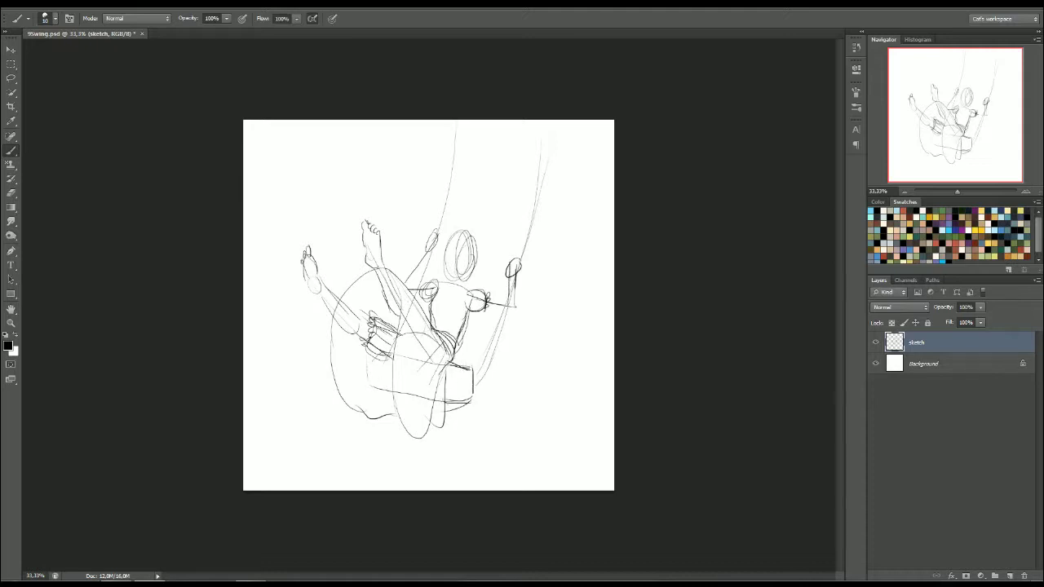
Strengthen the seat's right corner and redraw both swing ropes up to the canvas's upper edge.
mouse_move(447, 363)
mouse_down()
mouse_move(470, 369)
mouse_move(466, 393)
mouse_up()
mouse_move(471, 368)
mouse_down()
mouse_move(486, 371)
mouse_move(535, 210)
mouse_up()
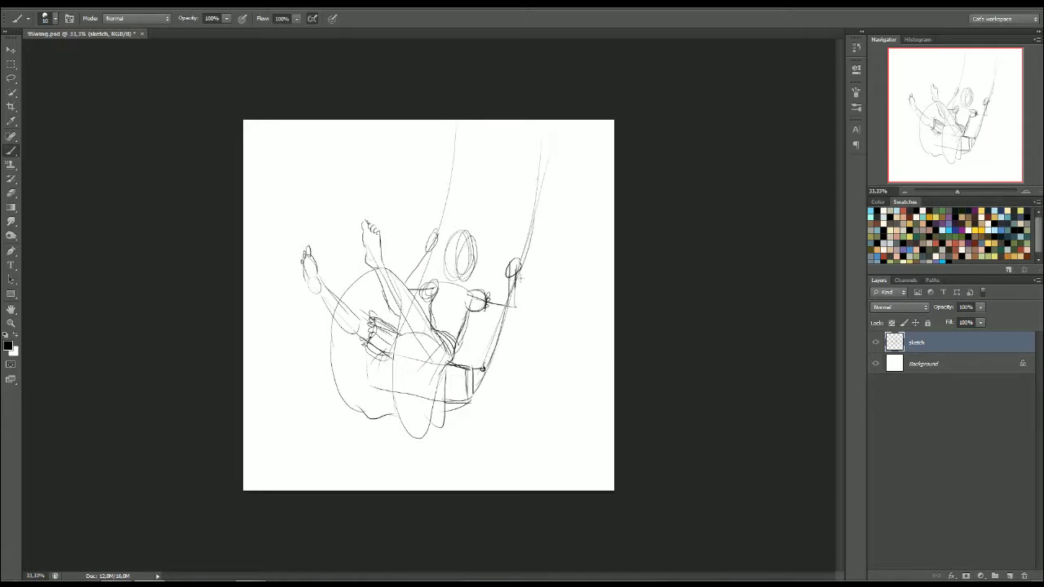
mouse_move(519, 277)
mouse_down()
mouse_move(543, 108)
mouse_move(489, 347)
mouse_up()
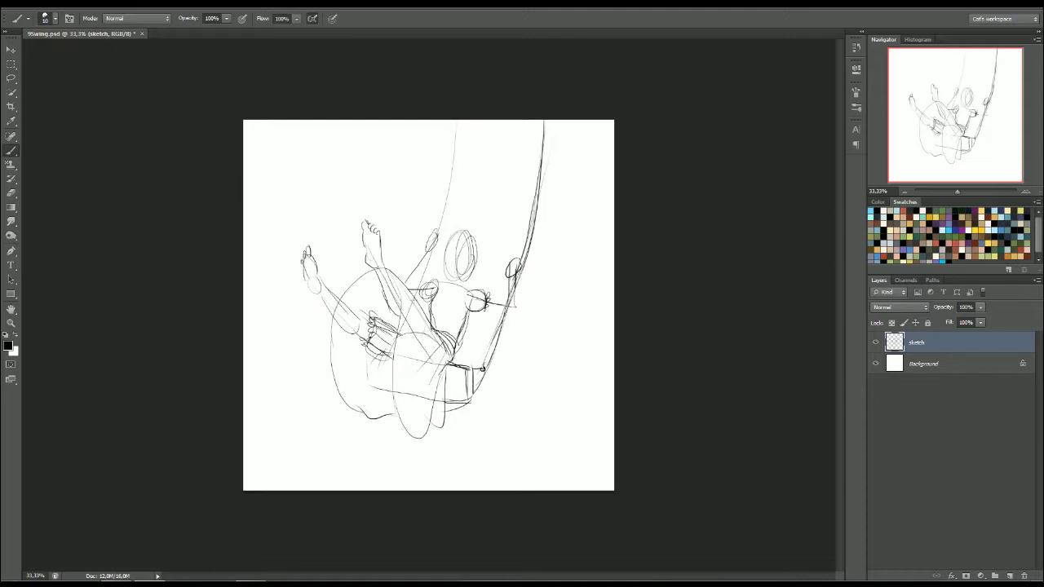
mouse_move(416, 298)
mouse_down()
mouse_move(454, 124)
mouse_move(434, 212)
mouse_up()
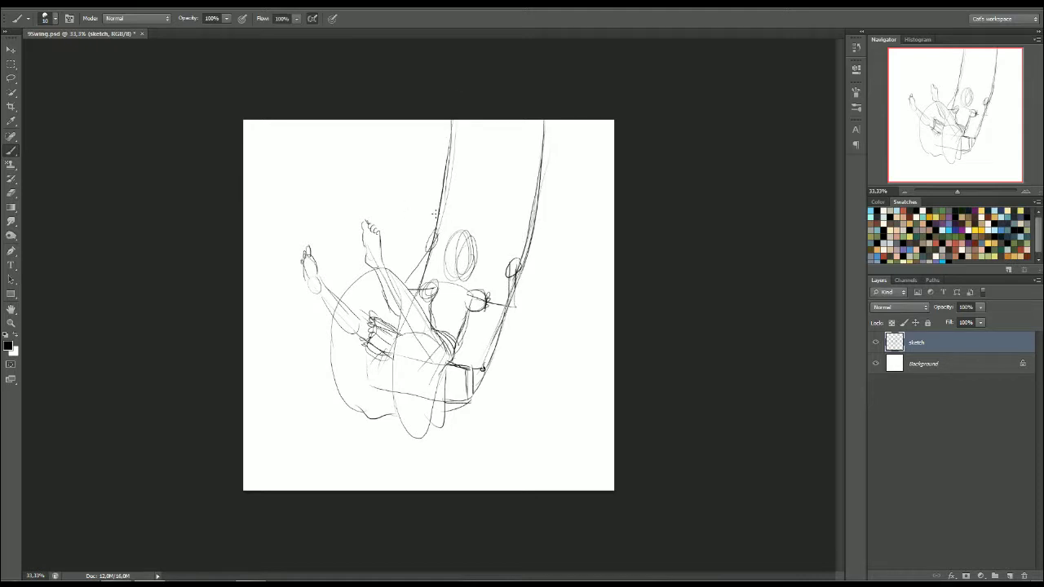
Refine the raised foot, bodice, seat lines, right gripping hand, right arm and neckline of the figure.
drag(364, 231, 368, 260)
mouse_move(445, 287)
mouse_down()
mouse_move(455, 278)
mouse_move(463, 289)
mouse_move(434, 328)
mouse_move(461, 331)
mouse_up()
mouse_move(442, 367)
mouse_down()
mouse_move(469, 374)
mouse_move(468, 398)
mouse_up()
mouse_move(510, 265)
mouse_down()
mouse_move(523, 263)
mouse_move(527, 281)
mouse_move(530, 263)
mouse_move(507, 260)
mouse_move(508, 277)
mouse_move(527, 260)
mouse_up()
mouse_move(519, 304)
mouse_down()
mouse_move(514, 287)
mouse_move(509, 313)
mouse_move(529, 294)
mouse_move(498, 298)
mouse_move(510, 295)
mouse_move(488, 313)
mouse_move(515, 311)
mouse_move(468, 301)
mouse_move(493, 294)
mouse_move(485, 305)
mouse_up()
mouse_move(435, 277)
mouse_down()
mouse_move(421, 291)
mouse_move(429, 300)
mouse_move(452, 283)
mouse_move(468, 290)
mouse_up()
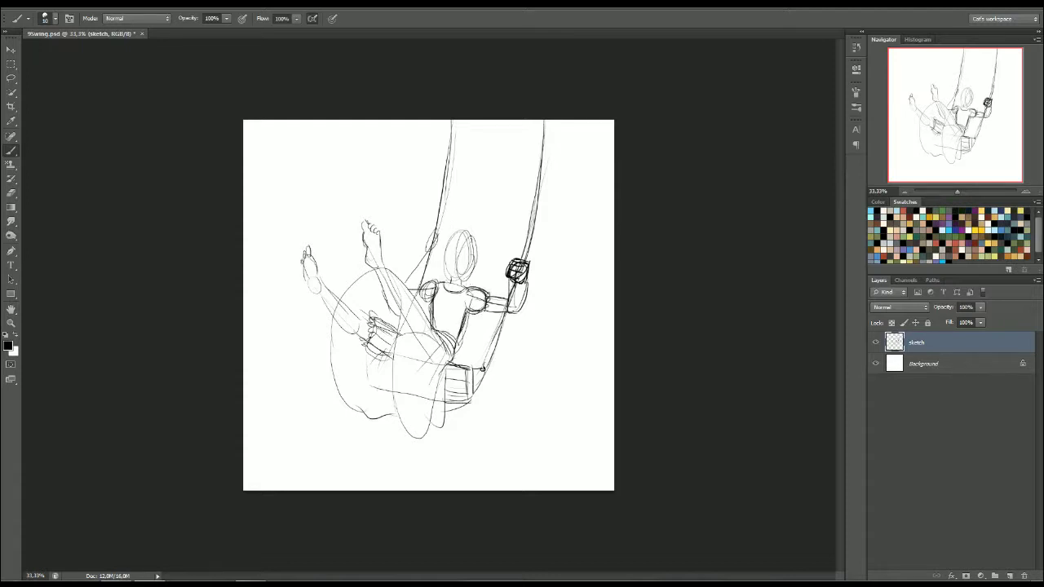
Darken the contour of the girl's head and sketch her open mouth and facial details.
click(1026, 191)
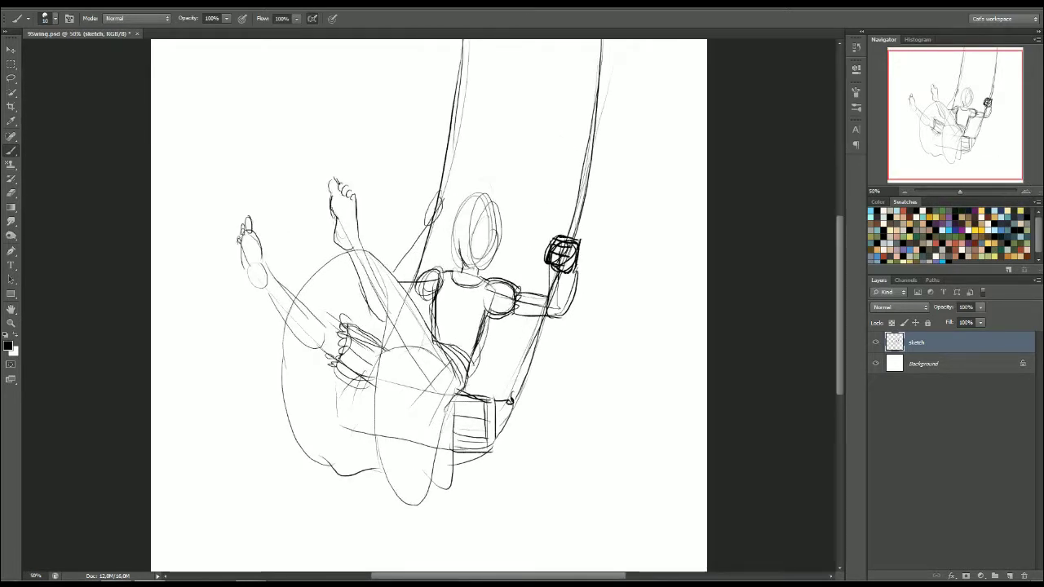
mouse_move(470, 268)
mouse_down()
mouse_move(498, 246)
mouse_move(460, 262)
mouse_move(484, 256)
mouse_up()
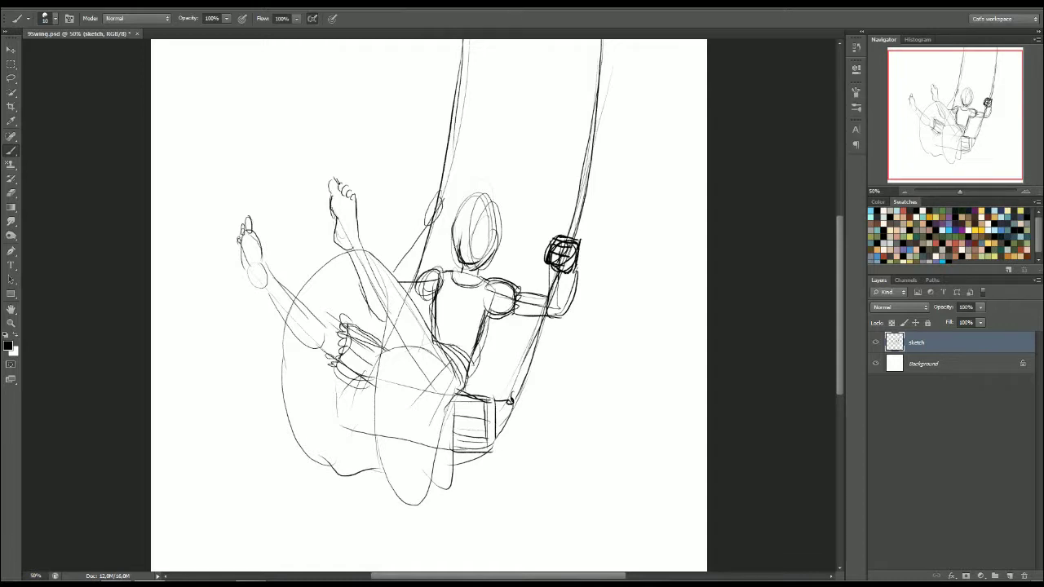
mouse_move(457, 257)
mouse_down()
mouse_move(463, 202)
mouse_move(488, 197)
mouse_move(496, 235)
mouse_move(481, 259)
mouse_up()
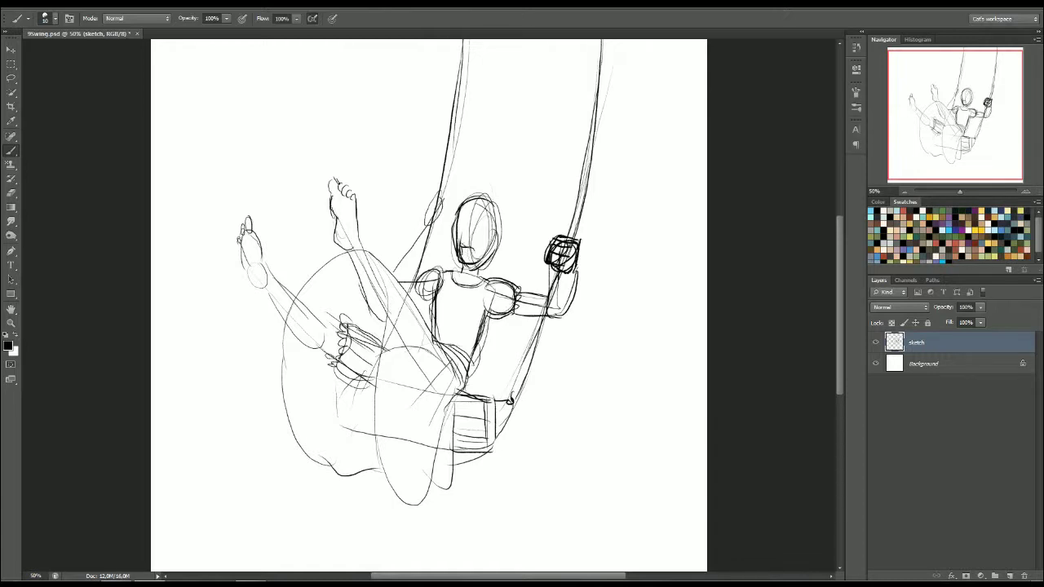
mouse_move(463, 243)
mouse_down()
mouse_move(473, 255)
mouse_move(494, 246)
mouse_up()
Sketch the hairline and loose wavy hair flowing around both sides of the girl's head.
drag(461, 193, 437, 236)
drag(378, 283, 365, 246)
drag(484, 194, 456, 216)
mouse_move(482, 195)
mouse_down()
mouse_move(462, 219)
mouse_move(488, 219)
mouse_move(522, 241)
mouse_move(532, 281)
mouse_move(494, 278)
mouse_up()
drag(447, 230, 437, 258)
drag(453, 264, 461, 277)
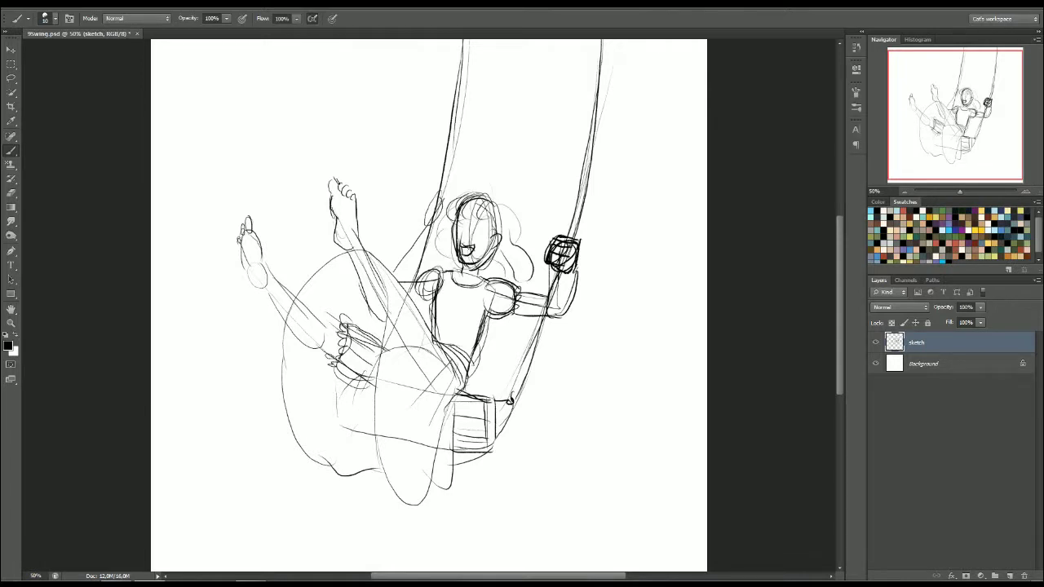
Reinforce the lines of the right forearm, the puffed sleeve and both sides of the bodice.
mouse_move(556, 272)
mouse_down()
mouse_move(548, 318)
mouse_move(571, 306)
mouse_move(568, 319)
mouse_up()
mouse_move(484, 280)
mouse_down()
mouse_move(520, 292)
mouse_move(507, 319)
mouse_move(478, 313)
mouse_up()
drag(443, 271, 431, 335)
drag(436, 292, 431, 339)
drag(481, 306, 468, 351)
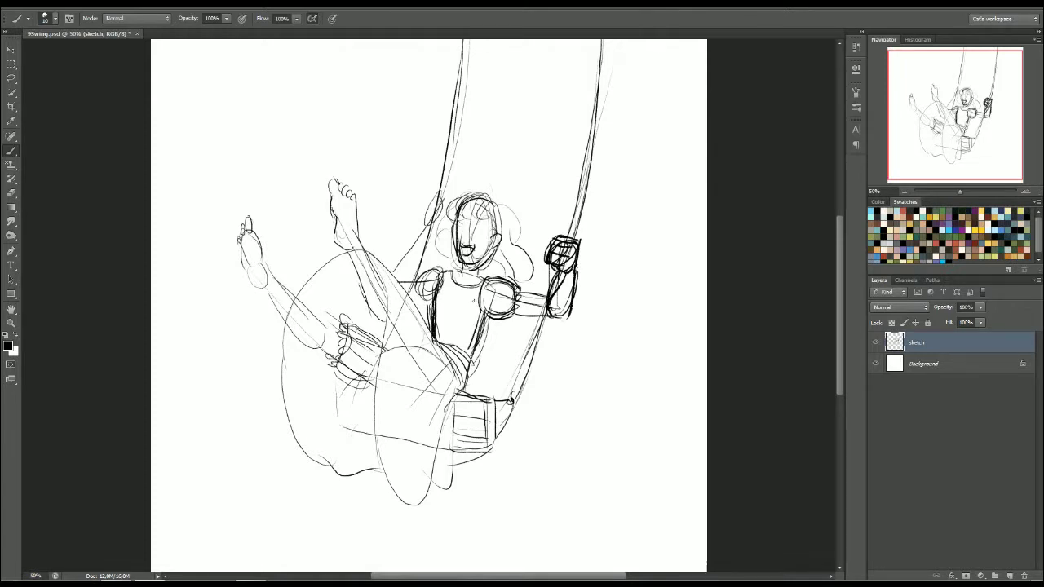
Lower the sketch layer's opacity to a faint guide and add a new layer named "lineart" above it.
click(980, 307)
drag(981, 314, 939, 322)
key(ctrl+shift+n)
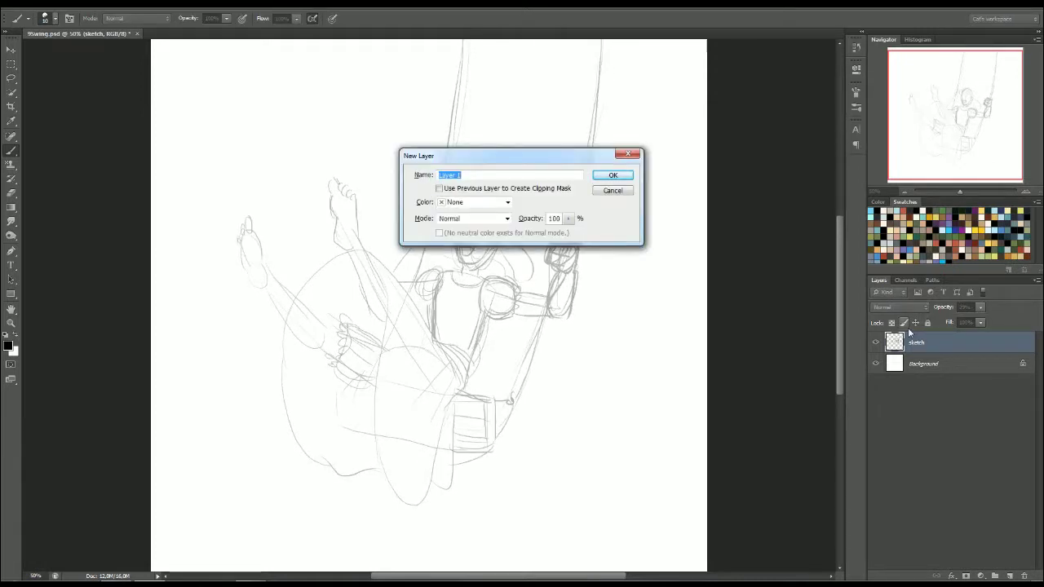
text(lineart)
key(Return)
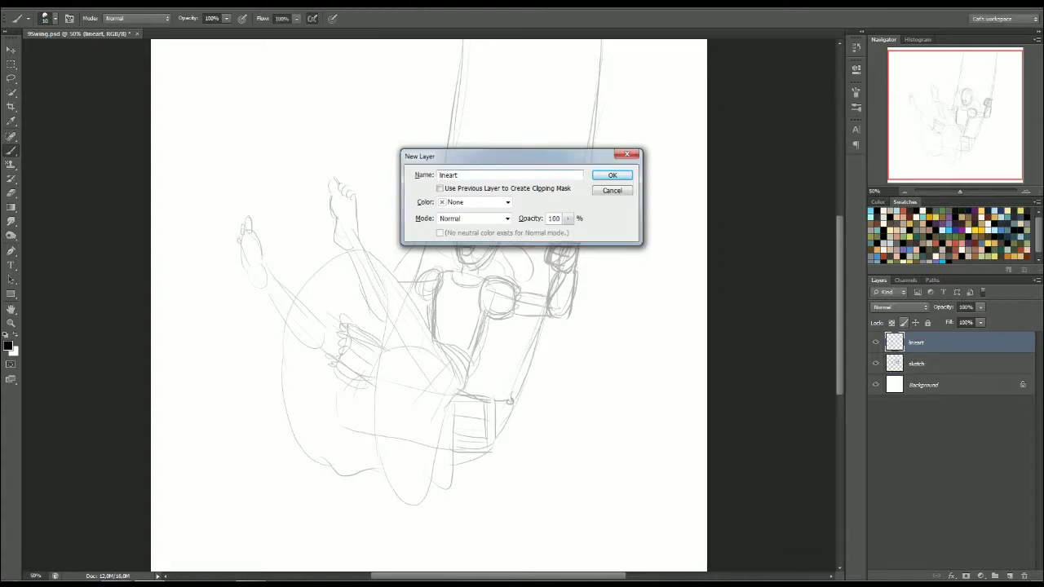
Ink the left swing rope and the upper part of the right rope in black on the lineart layer.
key(ctrl+plus)
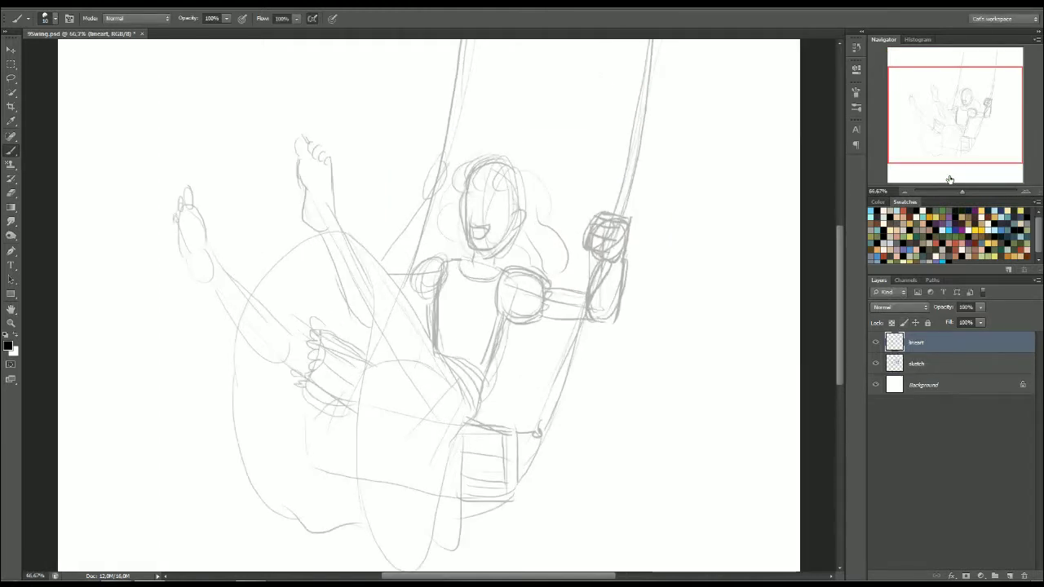
click(904, 190)
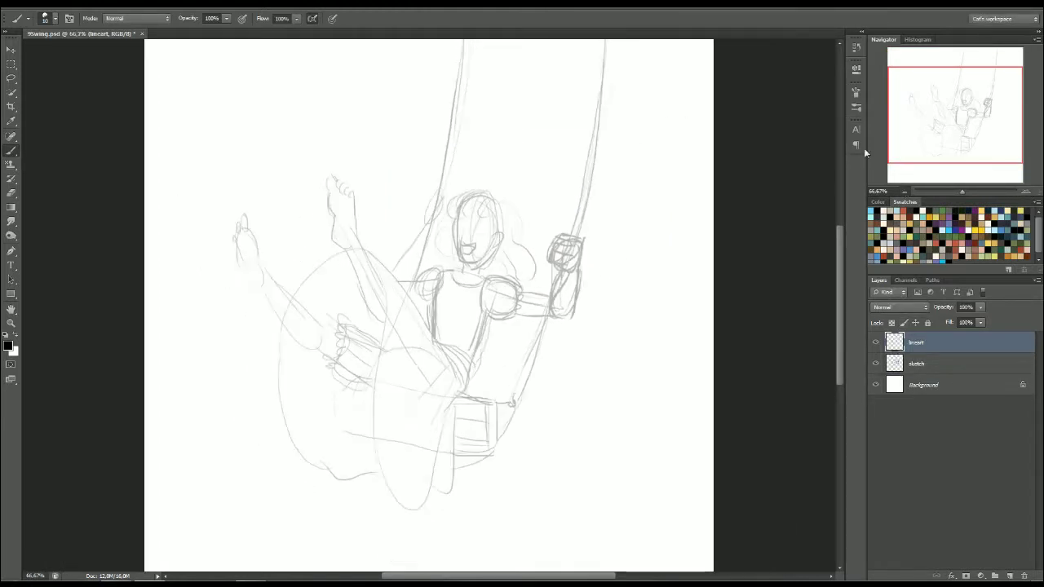
click(904, 191)
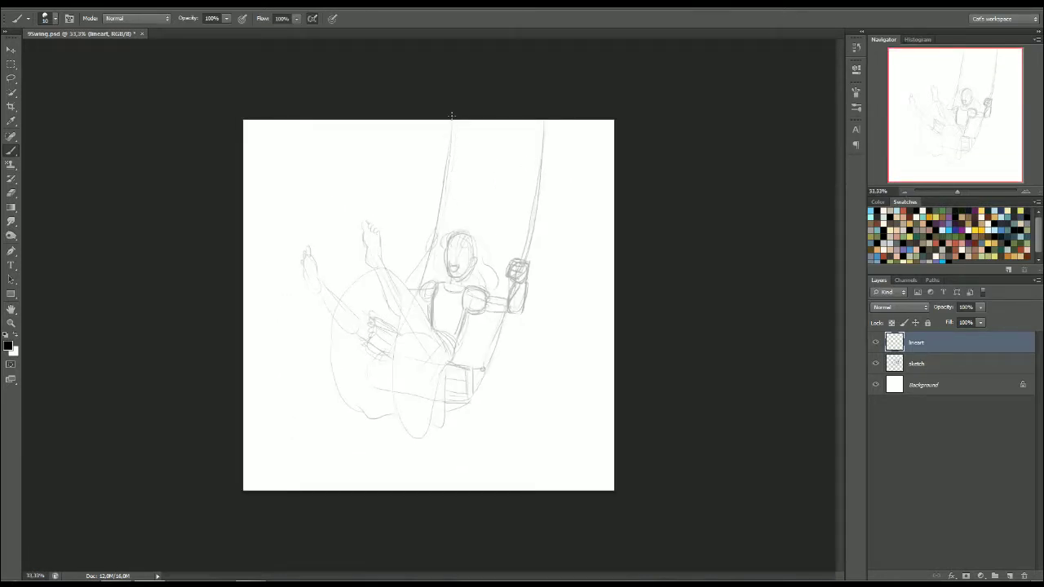
drag(451, 119, 430, 262)
drag(438, 218, 413, 310)
drag(545, 119, 534, 203)
drag(545, 119, 536, 192)
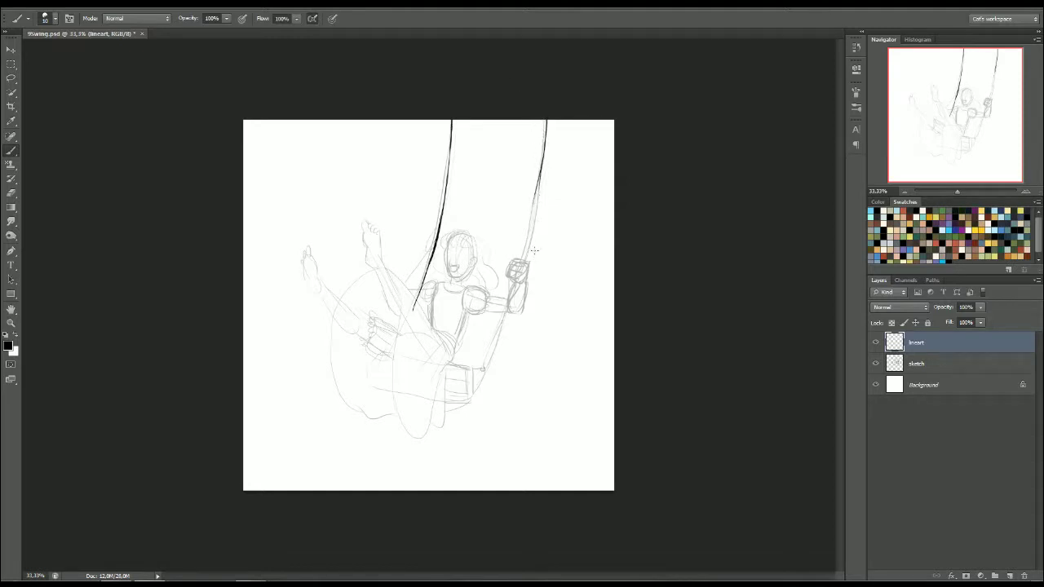
Switch to white, adjust the brush size and trim the rough spot on the upper right rope.
click(15, 335)
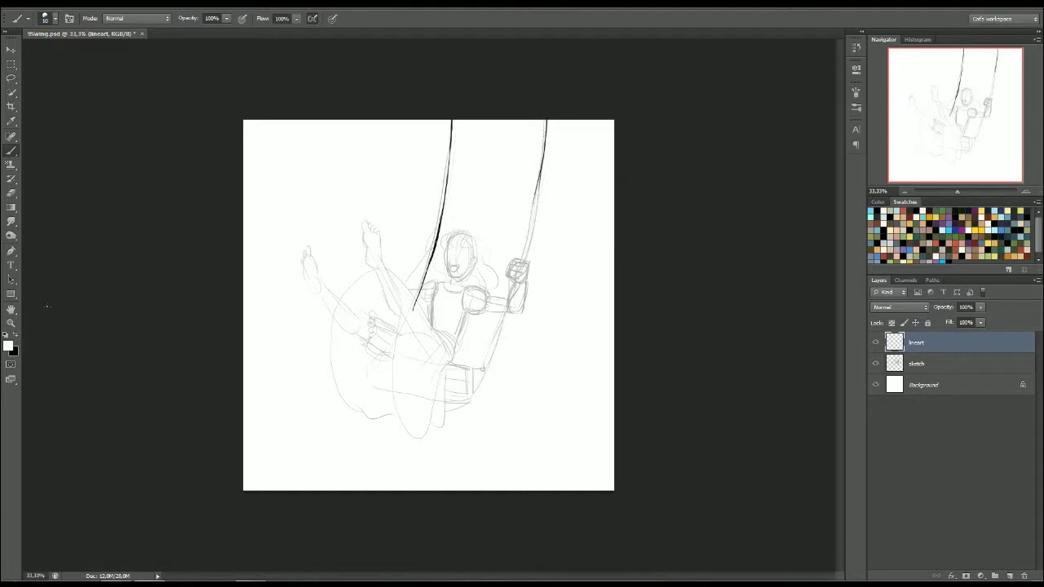
right_click(537, 188)
click(562, 216)
click(537, 168)
key(z)
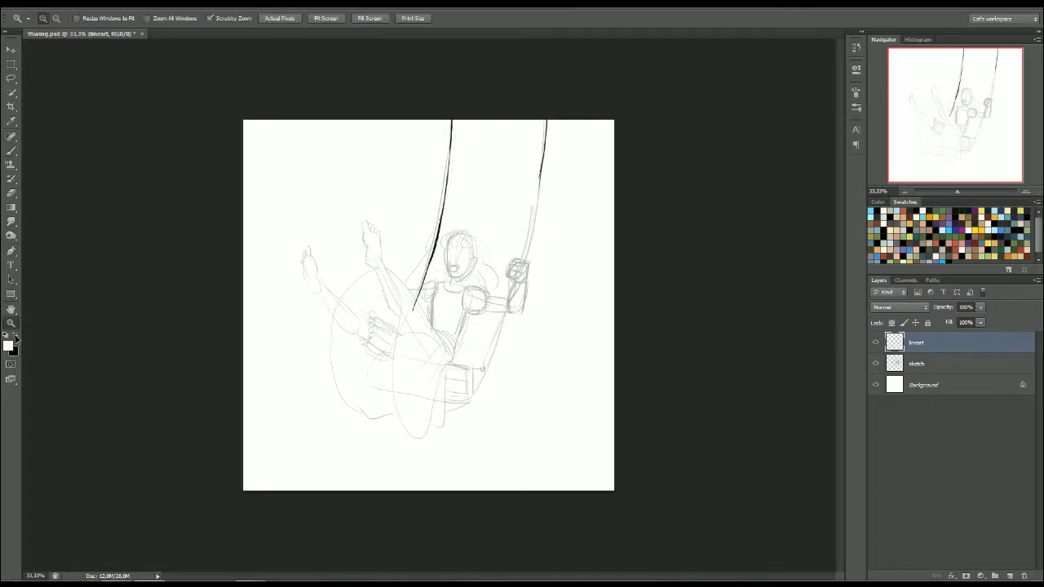
Return to a smaller black brush and ink the right rope down past the hand to the seat corner.
click(14, 335)
click(13, 151)
right_click(524, 213)
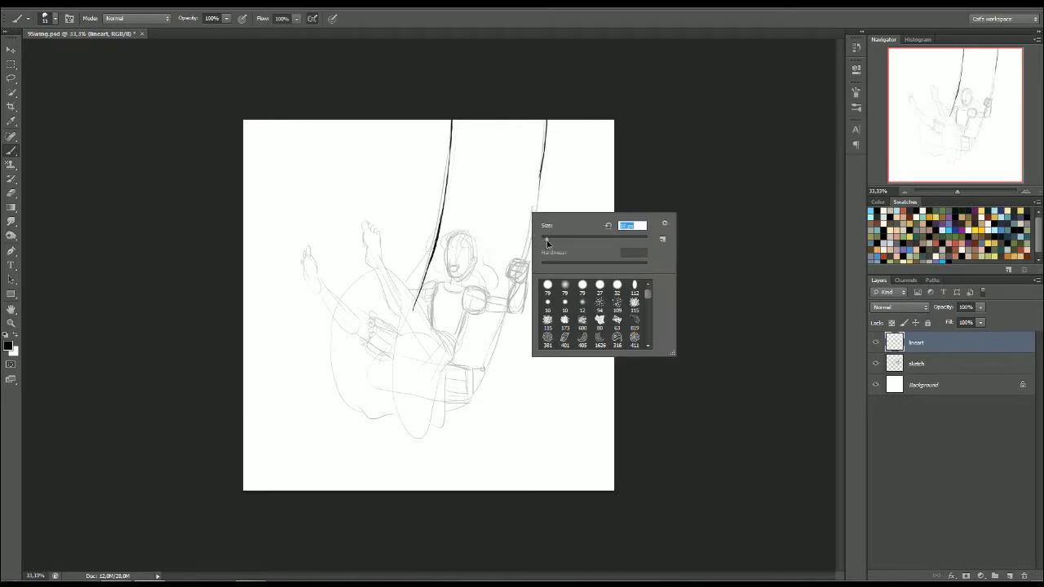
drag(547, 240, 545, 240)
click(1025, 192)
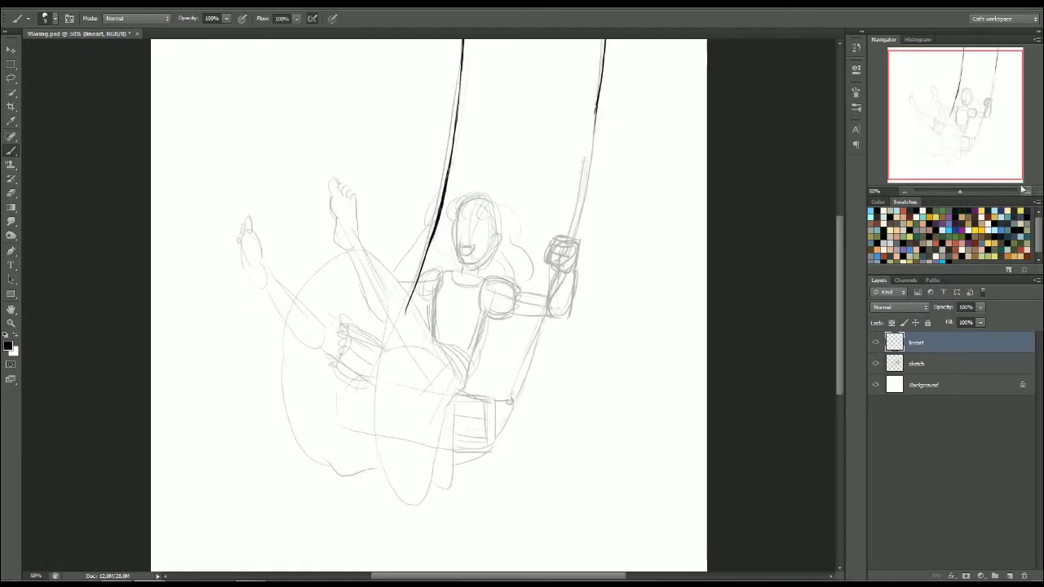
drag(596, 107, 579, 209)
drag(590, 155, 575, 243)
drag(581, 200, 541, 319)
drag(575, 235, 565, 264)
drag(578, 222, 535, 330)
drag(551, 294, 518, 383)
drag(532, 347, 512, 391)
Clean up the edges of the right rope near the hand and forearm with white.
key(x)
drag(543, 306, 535, 326)
drag(550, 287, 541, 313)
mouse_move(574, 247)
mouse_down()
mouse_move(567, 264)
mouse_move(572, 251)
mouse_up()
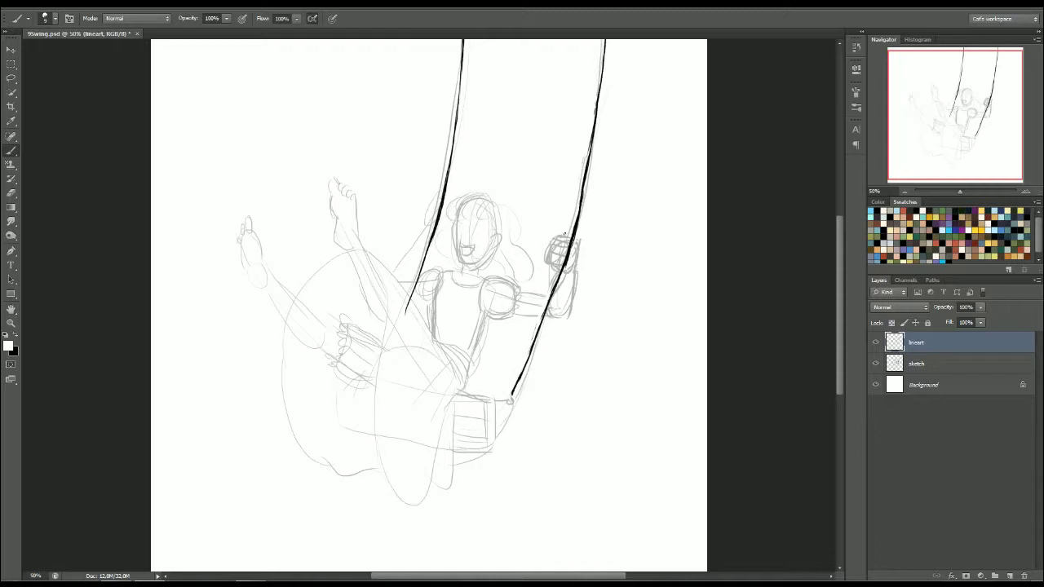
Set a 17 px black brush and thicken the left rope along its whole length.
key(x)
click(905, 192)
right_click(472, 162)
drag(489, 194, 494, 198)
click(451, 124)
mouse_move(452, 121)
mouse_down()
mouse_move(448, 190)
mouse_move(414, 312)
mouse_up()
drag(428, 274, 414, 310)
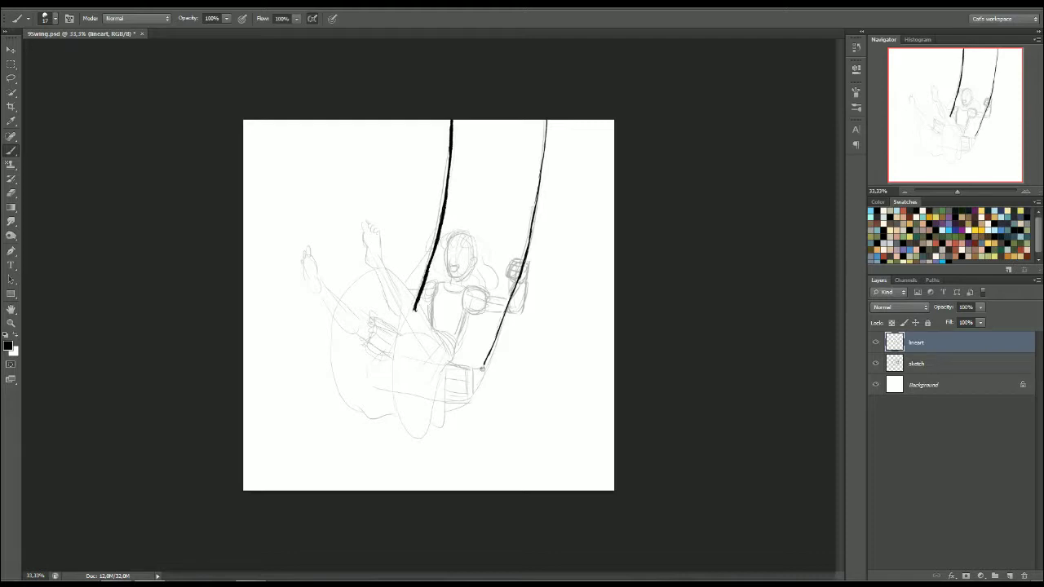
Thicken the lower part of the right rope down to the seat and trim its bulging edge with white.
drag(498, 330, 481, 370)
drag(512, 293, 494, 343)
drag(513, 289, 500, 332)
key(x)
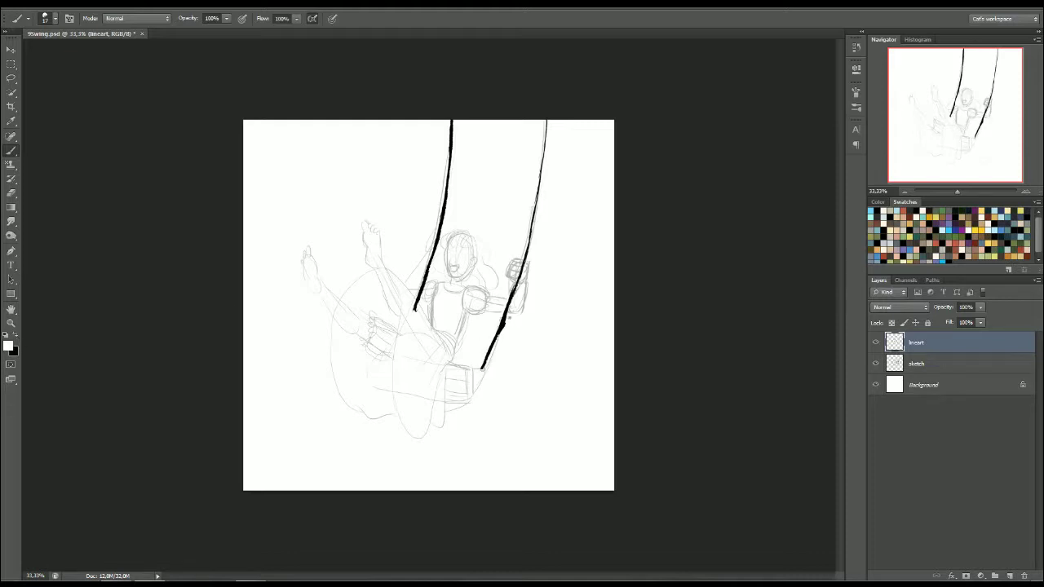
drag(506, 323, 496, 341)
Thicken the upper part of the right rope in black and touch up the upper left rope.
key(x)
drag(515, 288, 546, 137)
mouse_move(541, 175)
mouse_down()
mouse_move(547, 119)
mouse_move(546, 134)
mouse_up()
drag(537, 192, 544, 170)
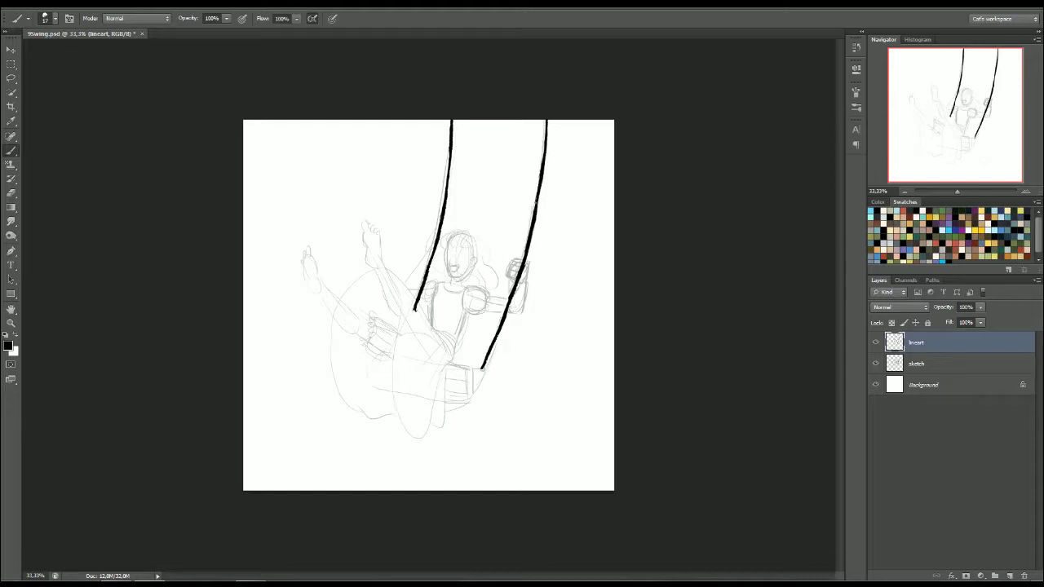
drag(536, 212, 541, 184)
drag(544, 137, 548, 115)
drag(453, 121, 445, 191)
mouse_move(957, 192)
mouse_down()
mouse_move(1024, 196)
mouse_move(960, 196)
mouse_up()
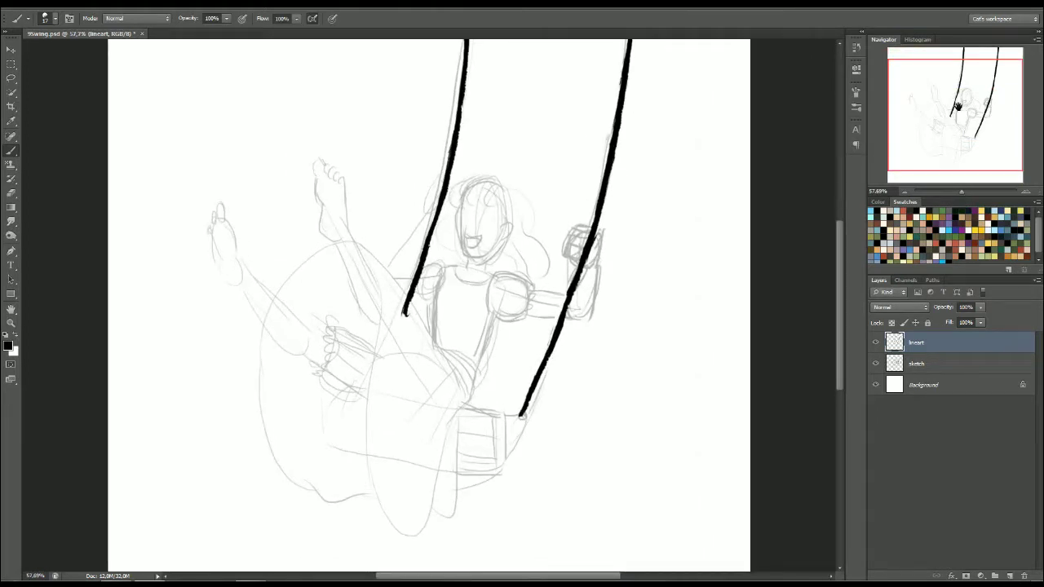
drag(960, 106, 963, 94)
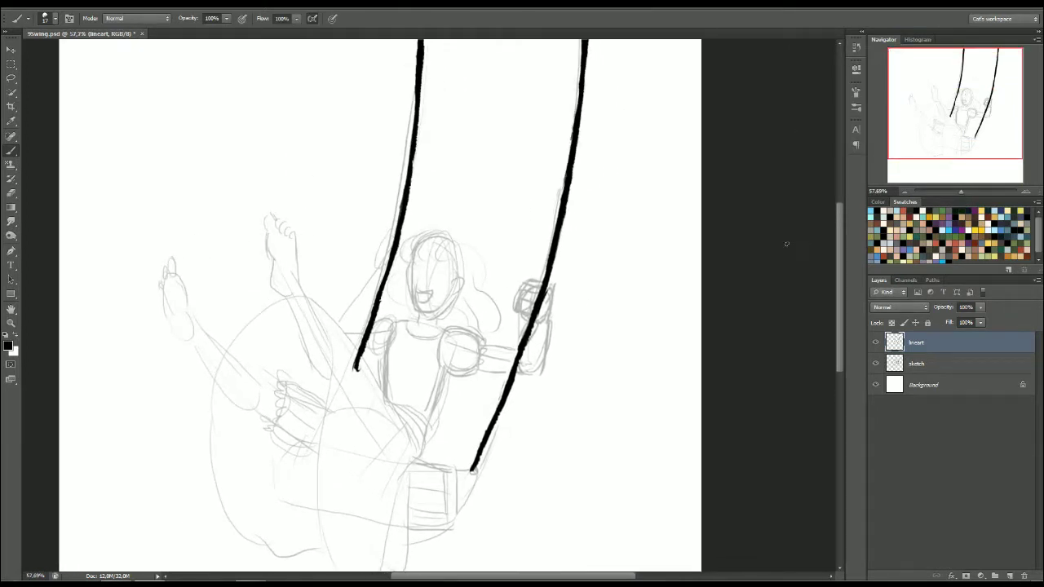
Touch up the edges of the upper left rope and the right rope above the hand in black.
scroll(840, 243, up, 2)
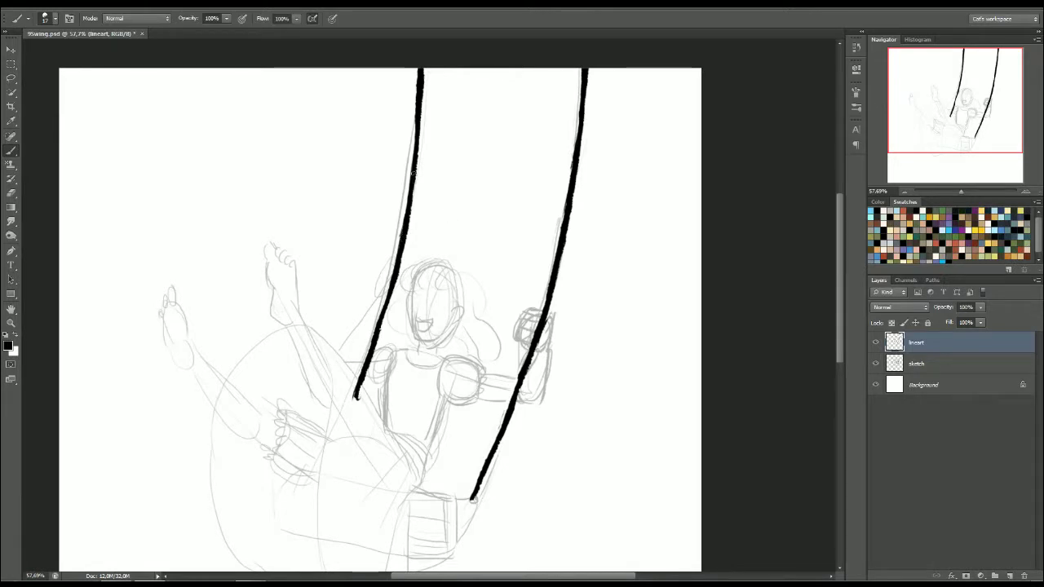
drag(417, 144, 416, 161)
drag(415, 123, 414, 156)
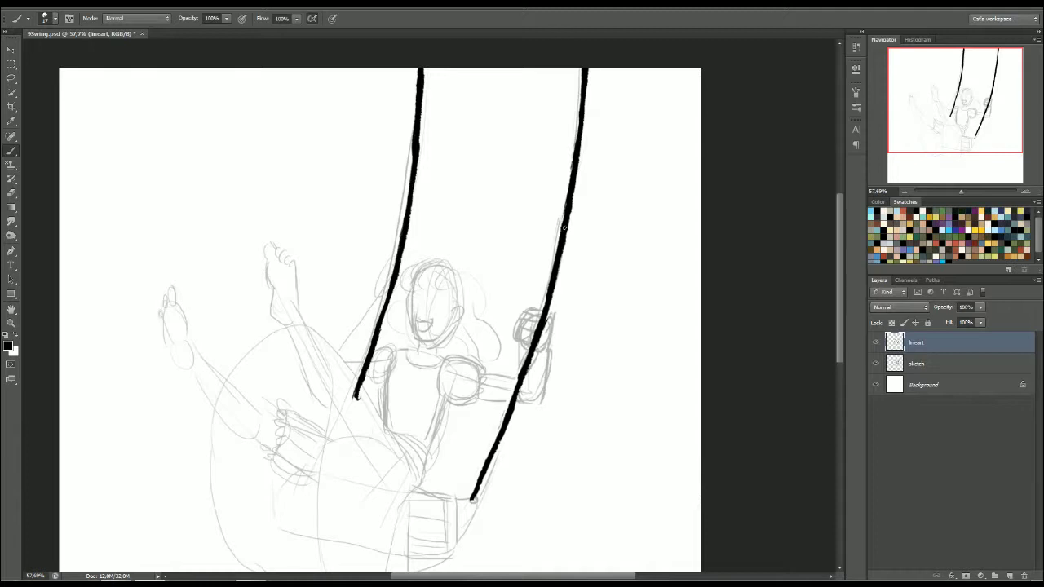
drag(559, 232, 543, 302)
Paint diagonal white twist stripes on the left rope from the canvas edge down to beside the head.
key(x)
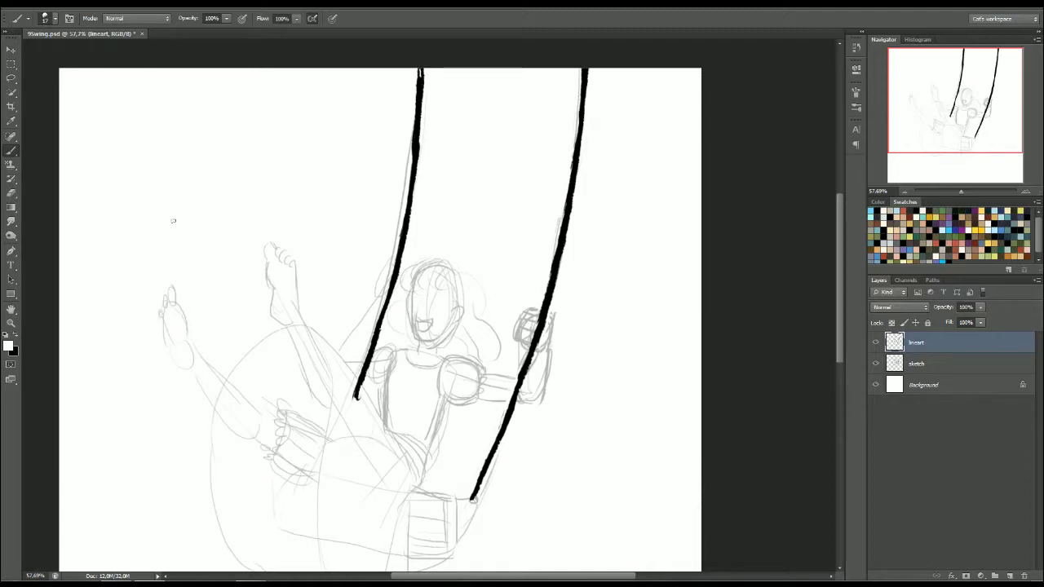
key(x)
key(x)
drag(419, 73, 413, 164)
key(x)
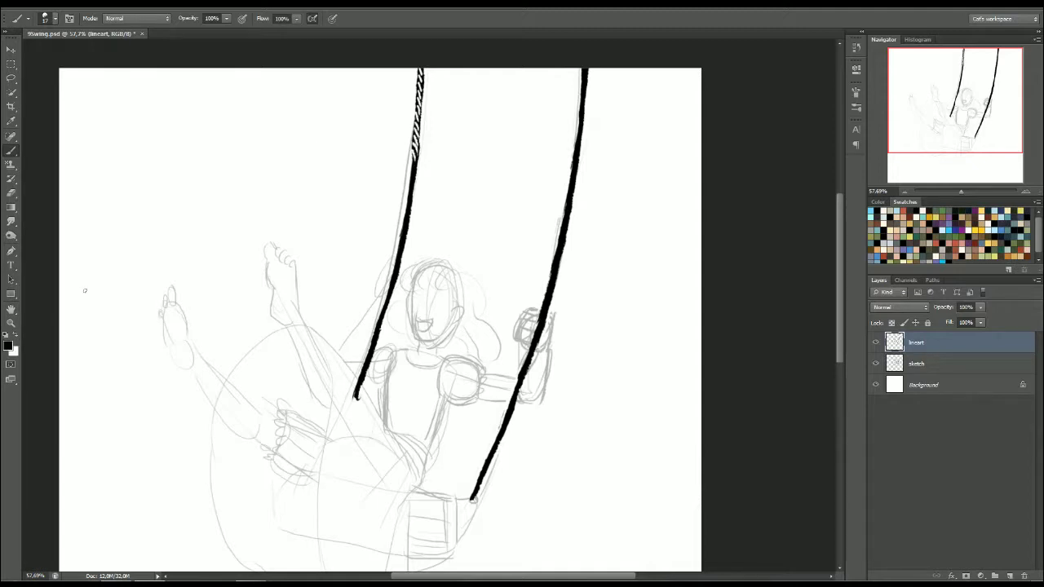
drag(414, 158, 415, 152)
key(x)
drag(417, 149, 411, 182)
drag(414, 185, 400, 272)
drag(394, 281, 391, 304)
Set an 11 px brush and continue the white twist stripes along the lower end of the left rope.
right_click(419, 356)
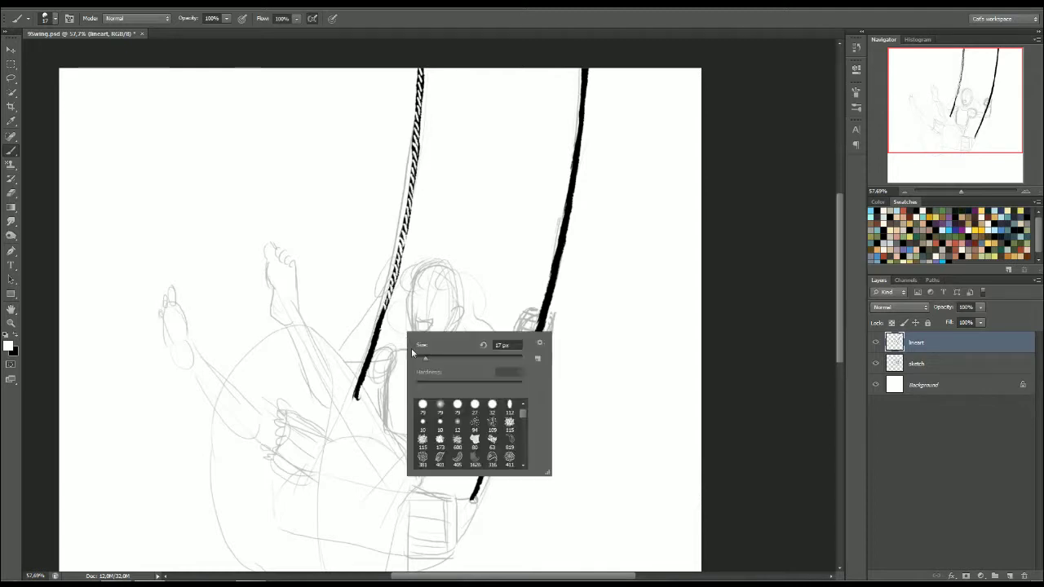
mouse_move(380, 320)
mouse_down()
mouse_move(384, 312)
mouse_move(375, 346)
mouse_up()
drag(369, 356, 373, 356)
drag(368, 366, 366, 376)
drag(361, 383, 364, 378)
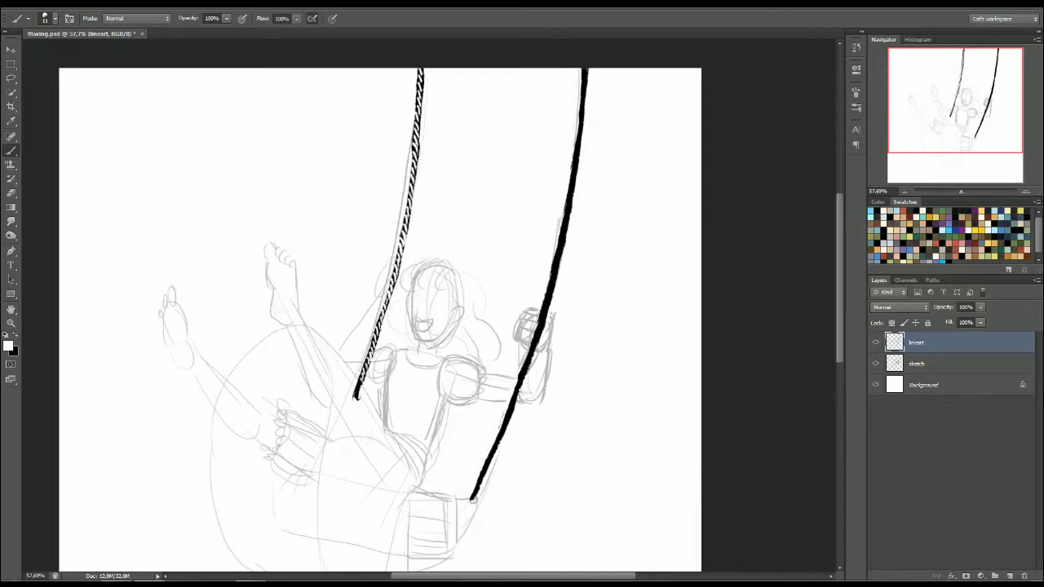
Paint diagonal white twist stripes on the upper part of the right rope.
drag(583, 76, 585, 92)
drag(580, 102, 584, 102)
drag(580, 111, 580, 139)
drag(574, 149, 577, 154)
drag(573, 164, 574, 169)
drag(570, 179, 565, 224)
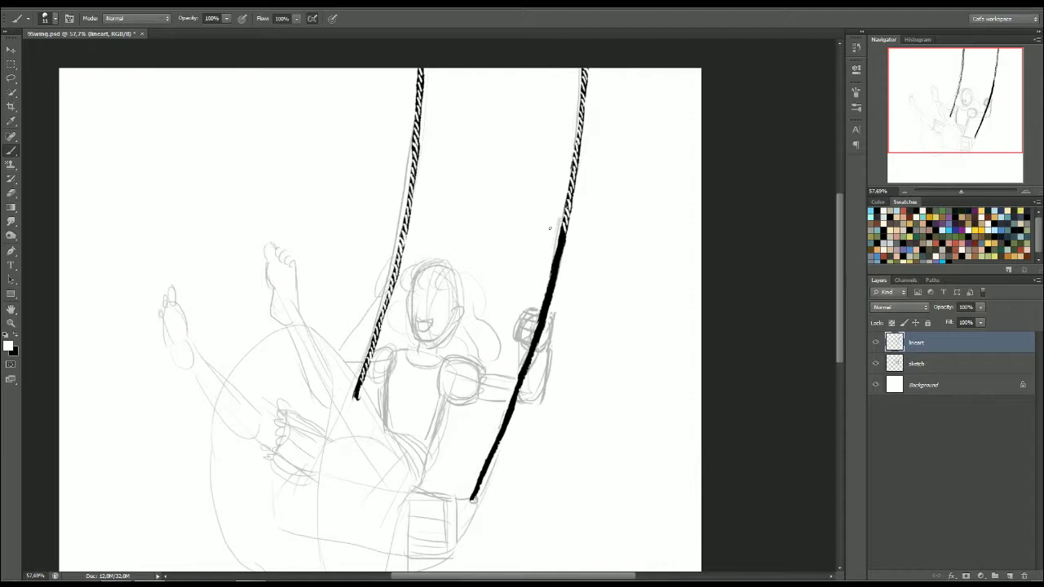
Continue the white twist stripes on the right rope past the hand down to the forearm.
drag(561, 234, 565, 229)
drag(560, 238, 563, 238)
drag(558, 248, 562, 247)
drag(557, 258, 561, 257)
drag(555, 267, 559, 267)
drag(554, 277, 556, 282)
drag(546, 298, 545, 318)
drag(538, 329, 533, 353)
drag(526, 364, 529, 363)
drag(523, 373, 526, 374)
Paint white twist stripes on the lower right rope between the swing seat and the forearm.
drag(475, 496, 478, 487)
drag(477, 492, 503, 425)
drag(501, 431, 513, 401)
drag(509, 408, 523, 372)
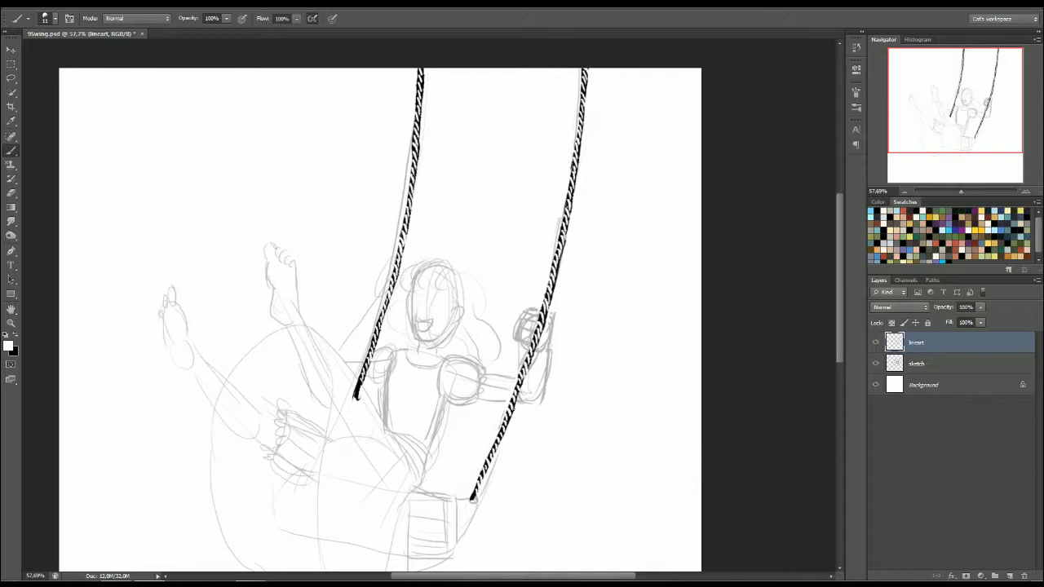
Add a new layer above the lineart layer.
key(ctrl+shift+n)
key(Return)
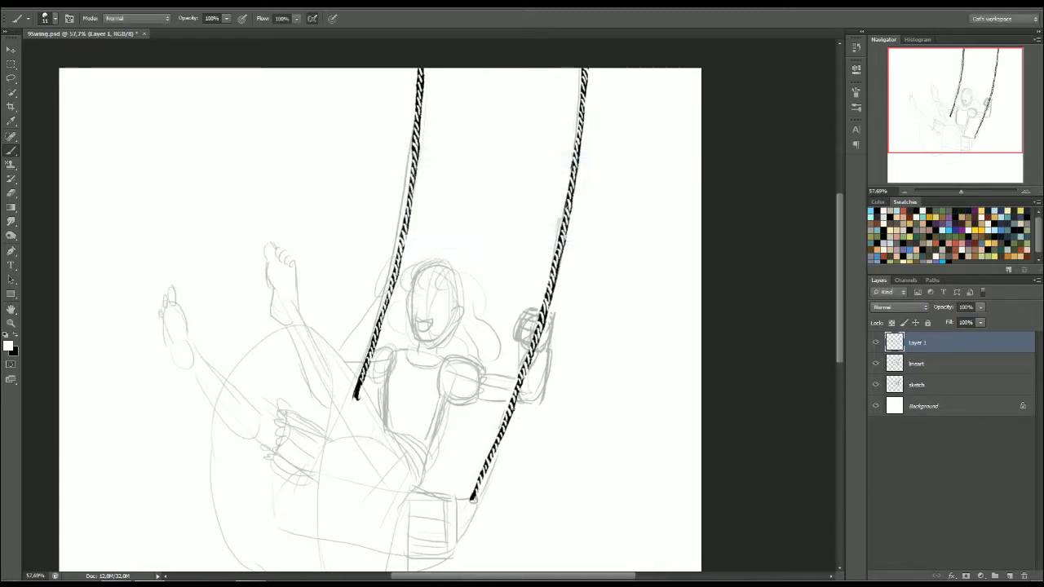
drag(970, 121, 965, 135)
On the lineart layer, ink the outline of the swing seat's end and the short ropes tying it in black.
click(917, 363)
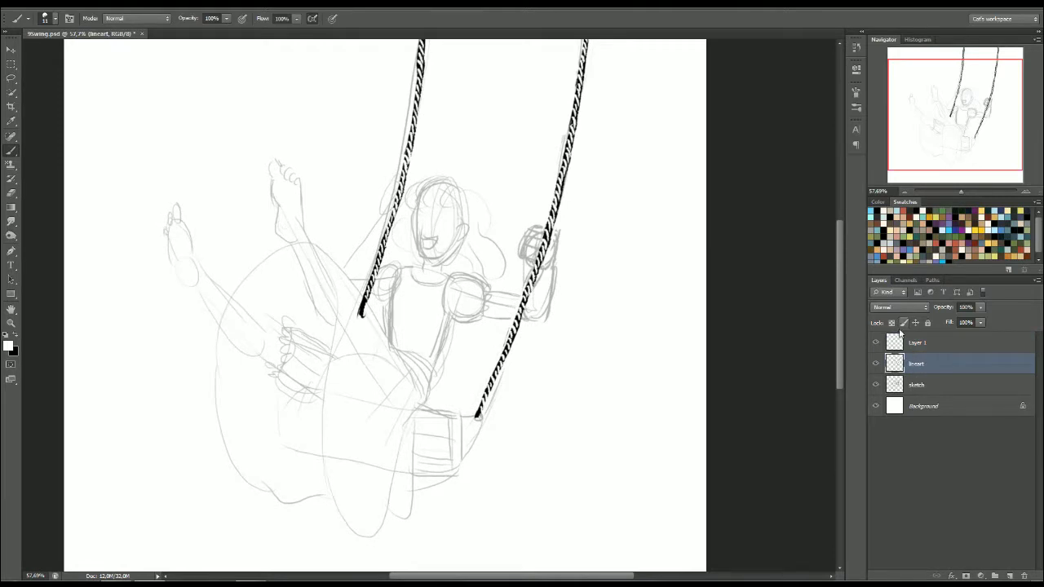
click(16, 335)
mouse_move(461, 417)
mouse_down()
mouse_move(476, 414)
mouse_move(465, 415)
mouse_move(462, 455)
mouse_up()
drag(458, 416, 462, 457)
mouse_move(417, 405)
mouse_down()
mouse_move(459, 413)
mouse_move(441, 412)
mouse_move(458, 414)
mouse_move(451, 431)
mouse_move(429, 430)
mouse_move(458, 427)
mouse_move(448, 432)
mouse_move(453, 470)
mouse_move(462, 461)
mouse_move(442, 469)
mouse_move(457, 468)
mouse_up()
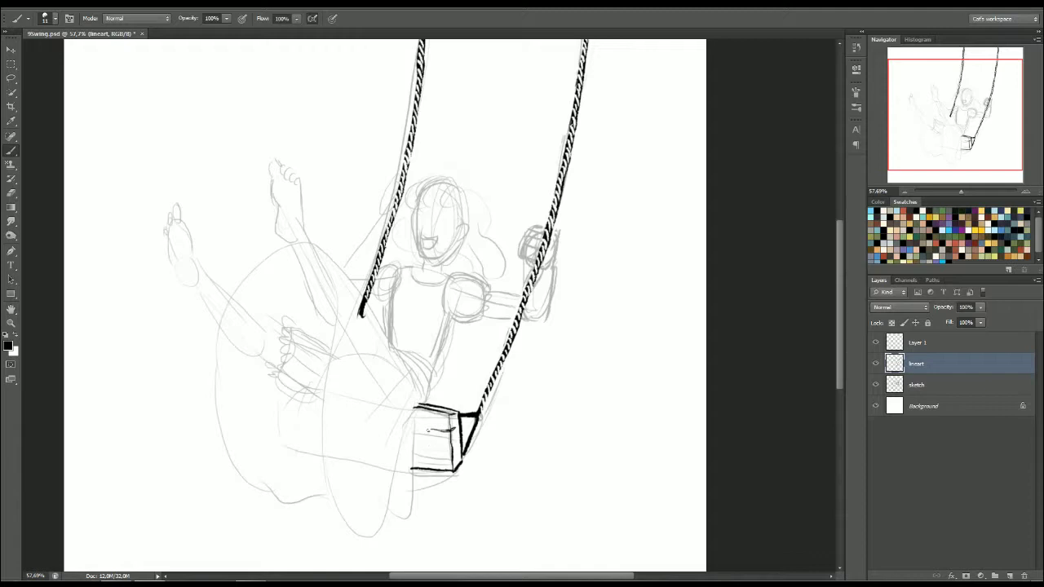
Ink wood grain lines along the swing seat's plank and extend its lower edge.
drag(400, 467, 411, 469)
mouse_move(401, 430)
mouse_down()
mouse_move(424, 433)
mouse_move(446, 456)
mouse_move(421, 462)
mouse_move(463, 456)
mouse_up()
drag(450, 426, 458, 419)
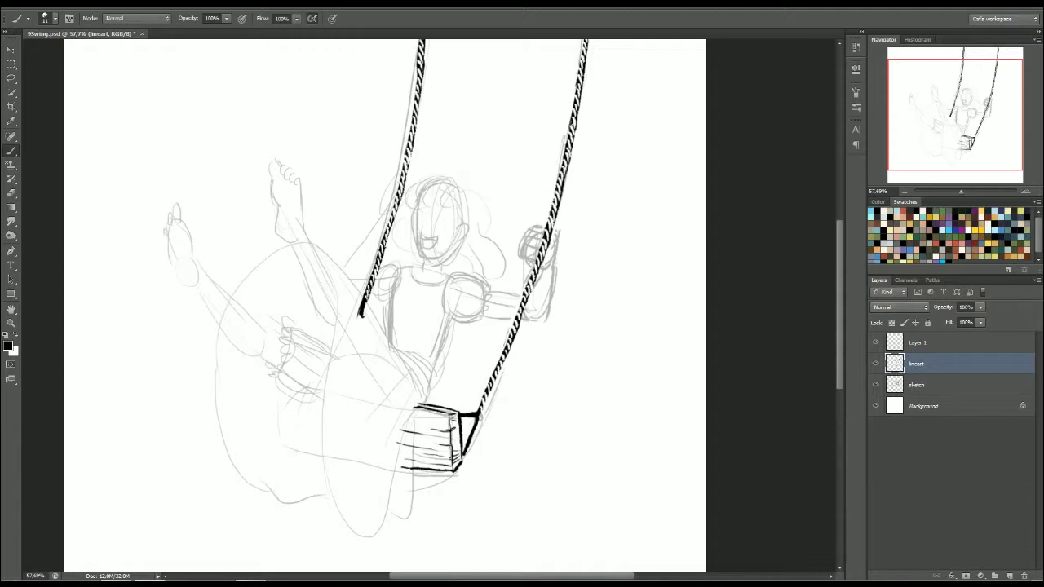
drag(402, 425, 427, 412)
Touch up the short ropes beside the seat in black and add white twist stripes to them.
drag(468, 445, 462, 452)
key(x)
mouse_move(469, 447)
mouse_down()
mouse_move(465, 457)
mouse_move(473, 412)
mouse_up()
Ink two round black knots with white details on the seat's end and another where the ropes meet.
key(x)
drag(437, 423, 442, 420)
drag(445, 461, 445, 463)
key(x)
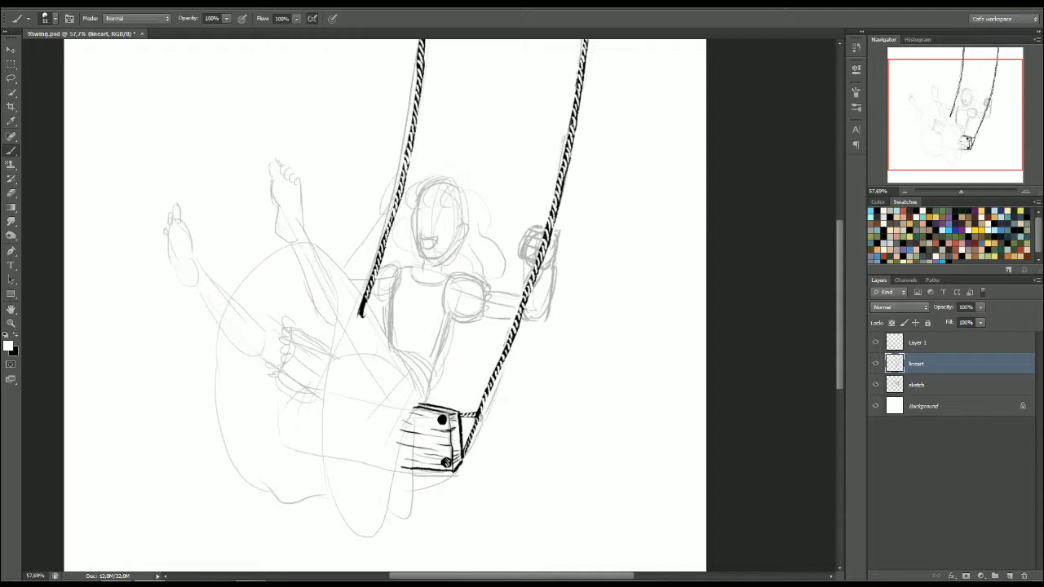
drag(445, 463, 445, 463)
drag(441, 418, 440, 417)
key(x)
drag(477, 414, 476, 412)
key(x)
On Layer 1, paint out the rope inside the gripping fist with a 30 px white brush.
click(916, 342)
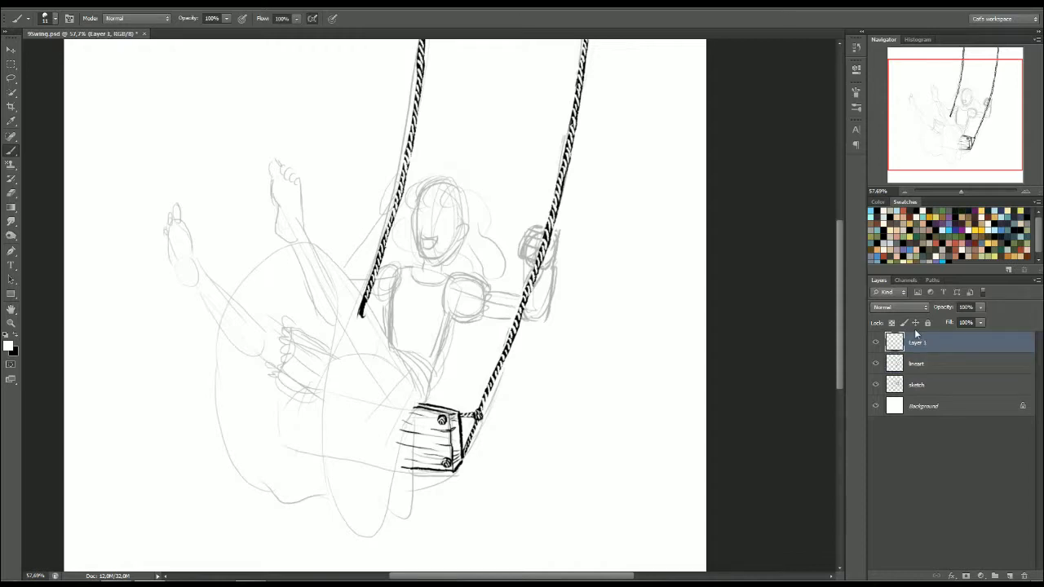
click(16, 336)
drag(534, 257, 546, 259)
key(x)
right_click(538, 245)
key(Escape)
mouse_move(538, 243)
mouse_down()
mouse_move(542, 252)
mouse_move(552, 234)
mouse_move(533, 251)
mouse_move(546, 256)
mouse_up()
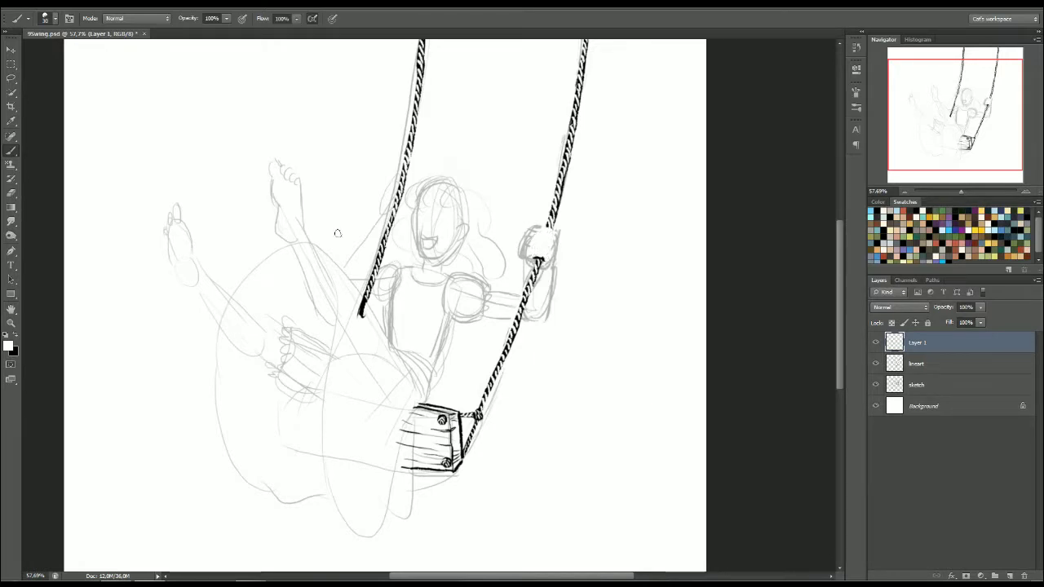
Set a 14 px black brush and ink the fist and fingers gripping the right rope.
key(x)
right_click(563, 262)
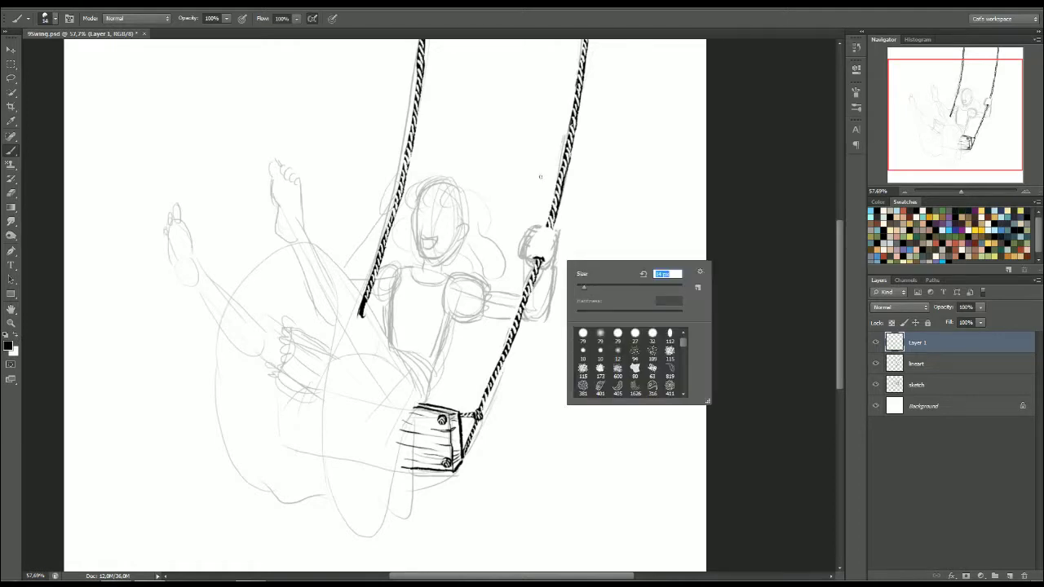
drag(544, 263, 542, 264)
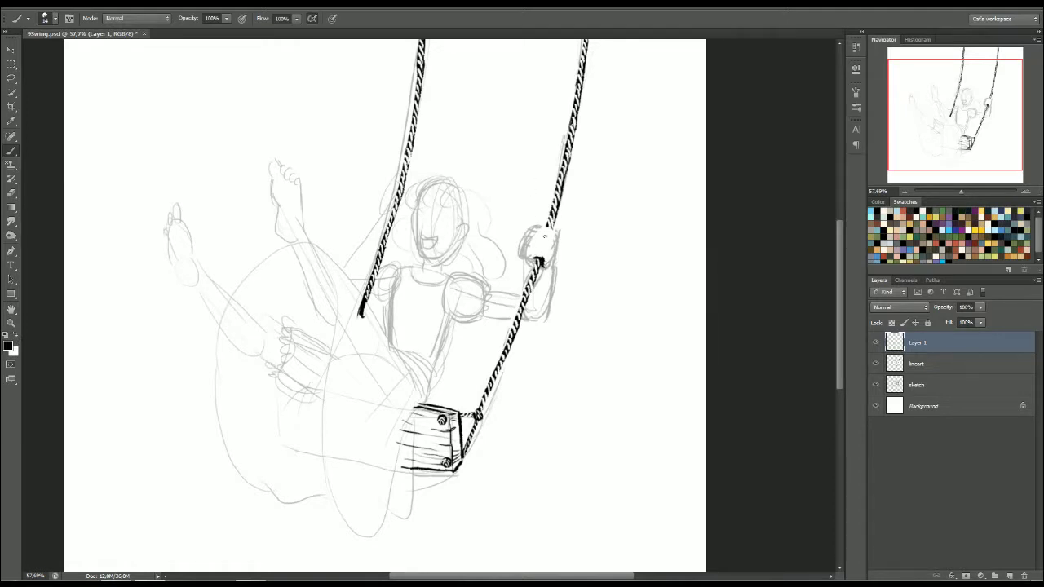
mouse_move(553, 229)
mouse_down()
mouse_move(541, 227)
mouse_move(557, 237)
mouse_move(533, 235)
mouse_move(528, 254)
mouse_up()
mouse_move(558, 235)
mouse_down()
mouse_move(556, 264)
mouse_move(537, 224)
mouse_up()
Ink the forearm, elbow and upper edge of the arm holding the right rope.
mouse_move(542, 265)
mouse_down()
mouse_move(558, 284)
mouse_move(541, 324)
mouse_up()
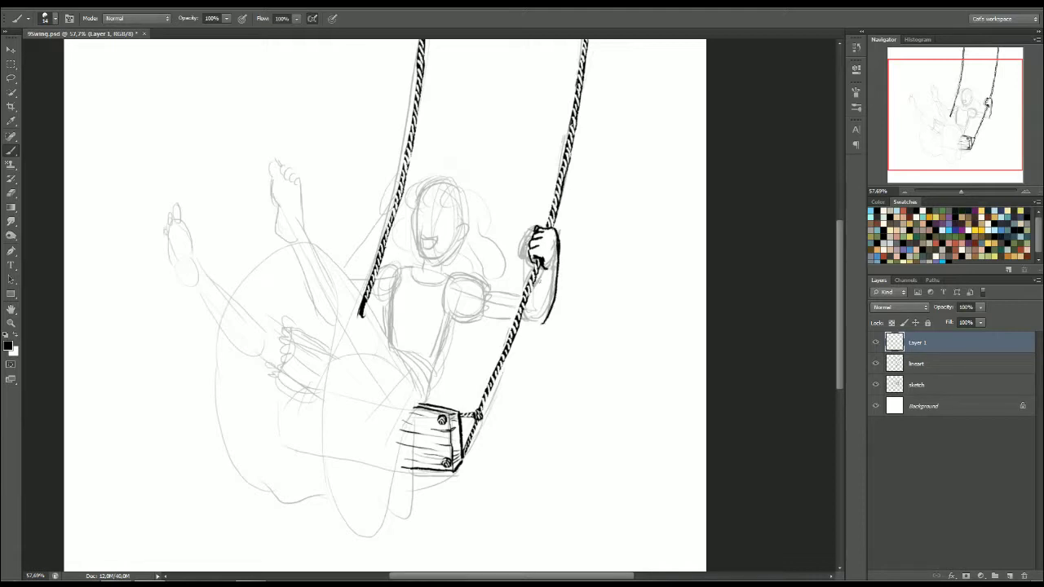
drag(545, 269, 530, 314)
drag(529, 318, 543, 323)
drag(497, 290, 527, 289)
On the sketch layer, rough in a new puffed sleeve and a tapered torso in black.
key(alt+bracketleft)
key(alt+bracketleft)
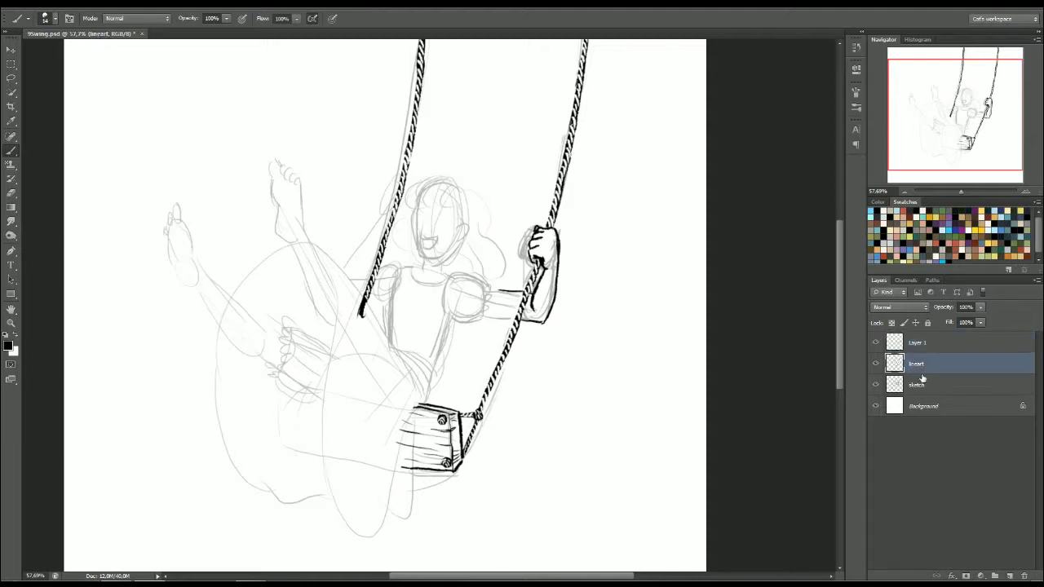
mouse_move(474, 275)
mouse_down()
mouse_move(498, 298)
mouse_move(489, 324)
mouse_up()
drag(450, 302, 491, 319)
drag(479, 279, 498, 313)
mouse_move(457, 257)
mouse_down()
mouse_move(453, 302)
mouse_move(417, 282)
mouse_move(416, 365)
mouse_up()
mouse_move(460, 281)
mouse_down()
mouse_move(444, 370)
mouse_move(407, 355)
mouse_move(449, 381)
mouse_up()
drag(412, 326, 414, 356)
Paint out the old head, neck and torso lines on the sketch layer with a larger white brush.
click(15, 335)
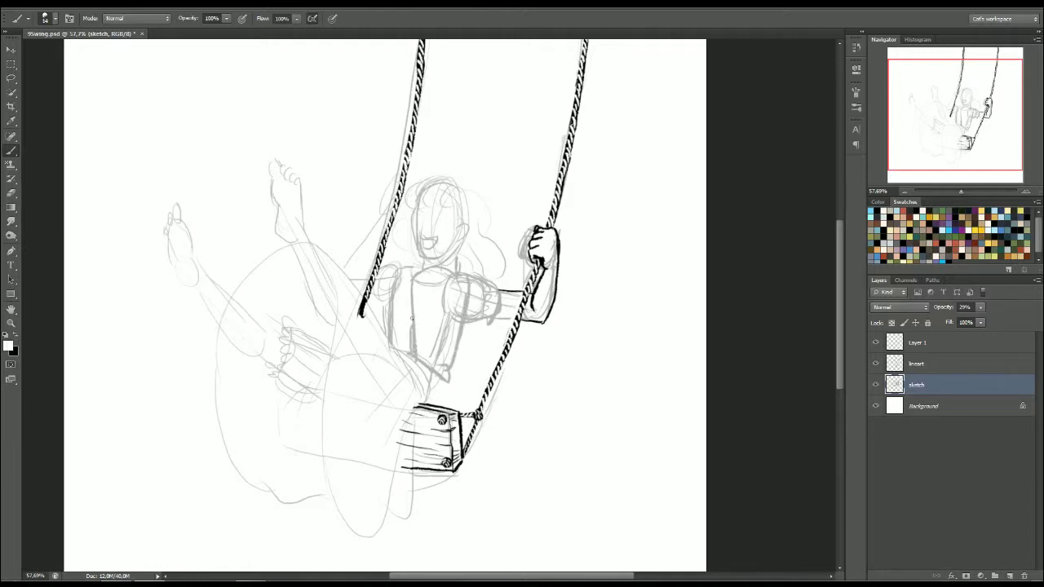
right_click(445, 277)
key(Escape)
drag(443, 273, 453, 313)
mouse_move(434, 197)
mouse_down()
mouse_move(444, 253)
mouse_move(427, 234)
mouse_move(429, 212)
mouse_move(446, 217)
mouse_move(458, 243)
mouse_move(441, 260)
mouse_move(417, 261)
mouse_move(460, 260)
mouse_up()
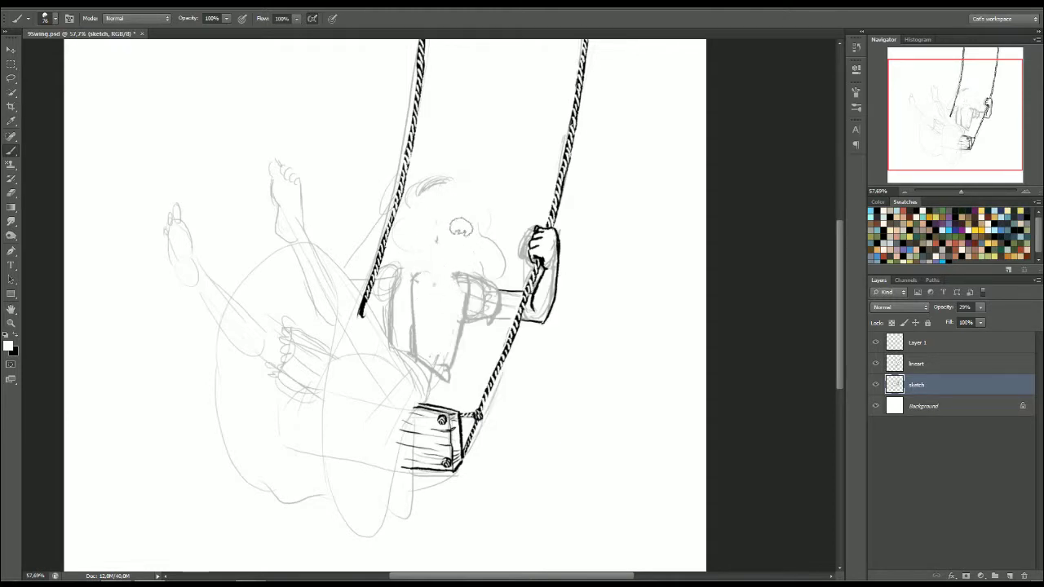
mouse_move(399, 286)
mouse_down()
mouse_move(401, 320)
mouse_move(408, 300)
mouse_up()
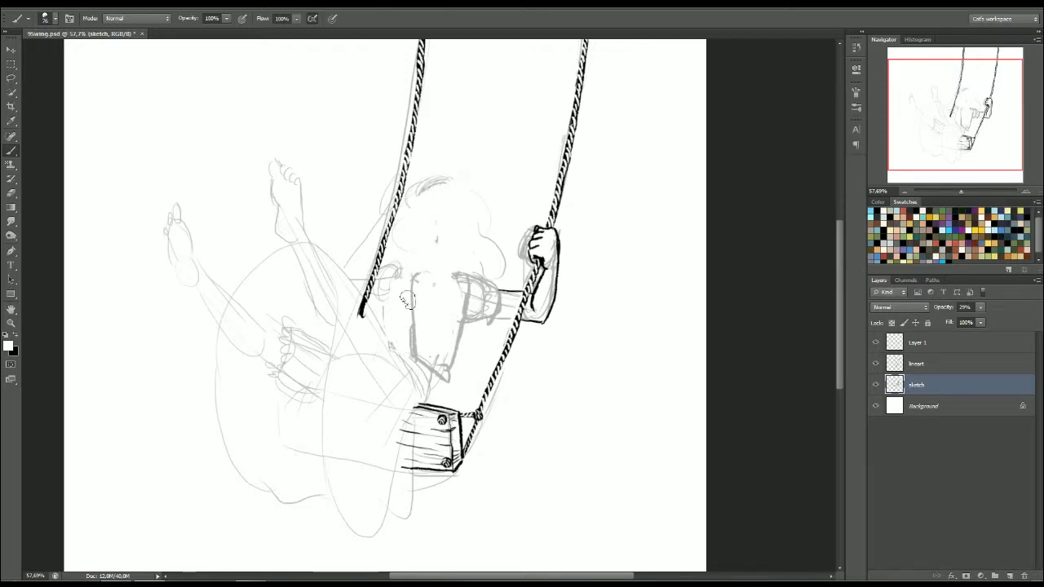
Set a 20 px black brush and sketch the bodice's neckline, sides and pointed waist.
click(14, 334)
right_click(466, 310)
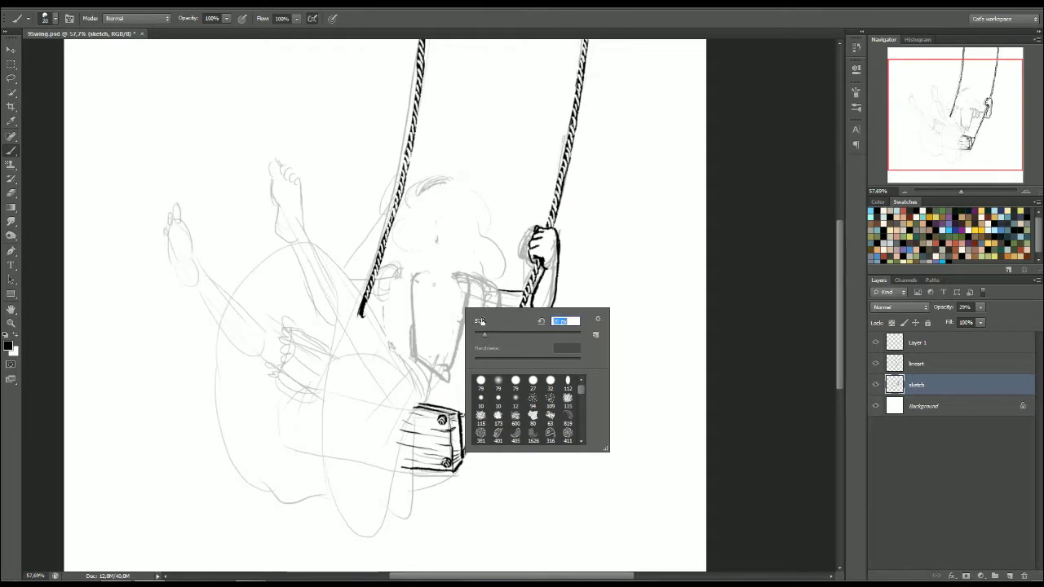
mouse_move(417, 277)
mouse_down()
mouse_move(476, 276)
mouse_move(452, 374)
mouse_move(410, 333)
mouse_move(413, 273)
mouse_move(427, 272)
mouse_up()
mouse_move(414, 353)
mouse_down()
mouse_move(443, 368)
mouse_move(448, 405)
mouse_up()
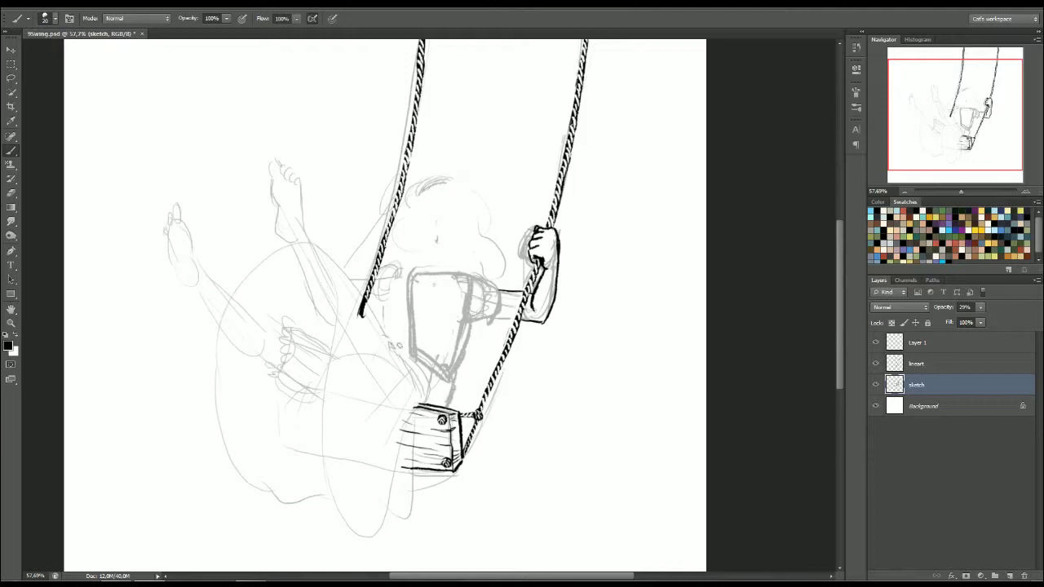
Sketch the skirt's upper edge from the waist and its large billowing outline below the legs.
drag(390, 338, 426, 380)
drag(331, 262, 407, 342)
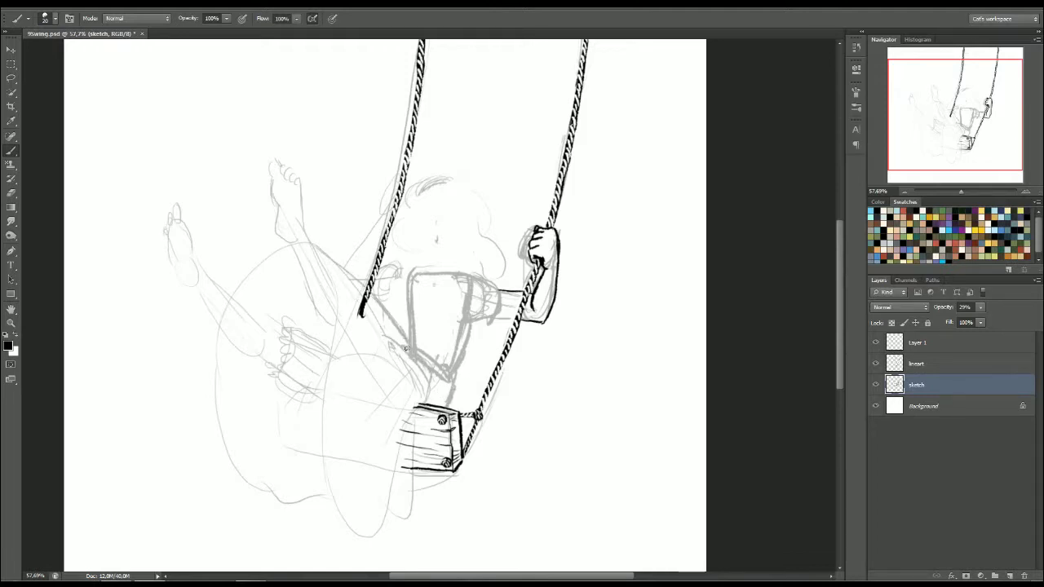
mouse_move(310, 241)
mouse_down()
mouse_move(340, 329)
mouse_move(331, 303)
mouse_move(332, 448)
mouse_move(368, 524)
mouse_up()
mouse_move(219, 352)
mouse_down()
mouse_move(307, 509)
mouse_move(341, 506)
mouse_move(394, 526)
mouse_move(414, 411)
mouse_up()
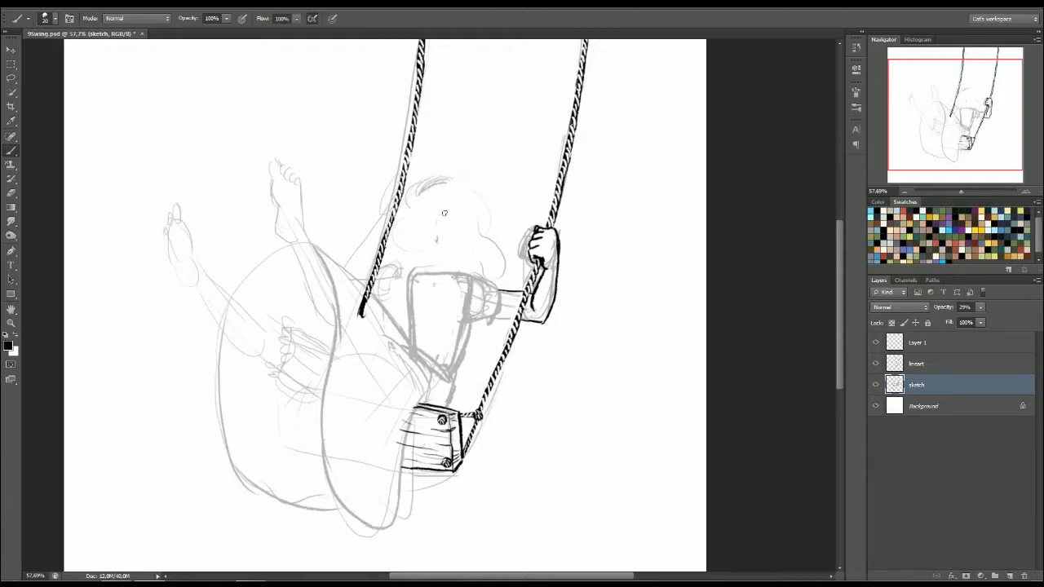
Sketch a new oval head with a hairline, the neck, and both rounded shoulder sleeves.
mouse_move(458, 219)
mouse_down()
mouse_move(422, 238)
mouse_move(437, 260)
mouse_up()
drag(440, 200, 437, 259)
mouse_move(449, 183)
mouse_down()
mouse_move(424, 196)
mouse_move(443, 260)
mouse_move(466, 217)
mouse_move(468, 226)
mouse_move(466, 202)
mouse_up()
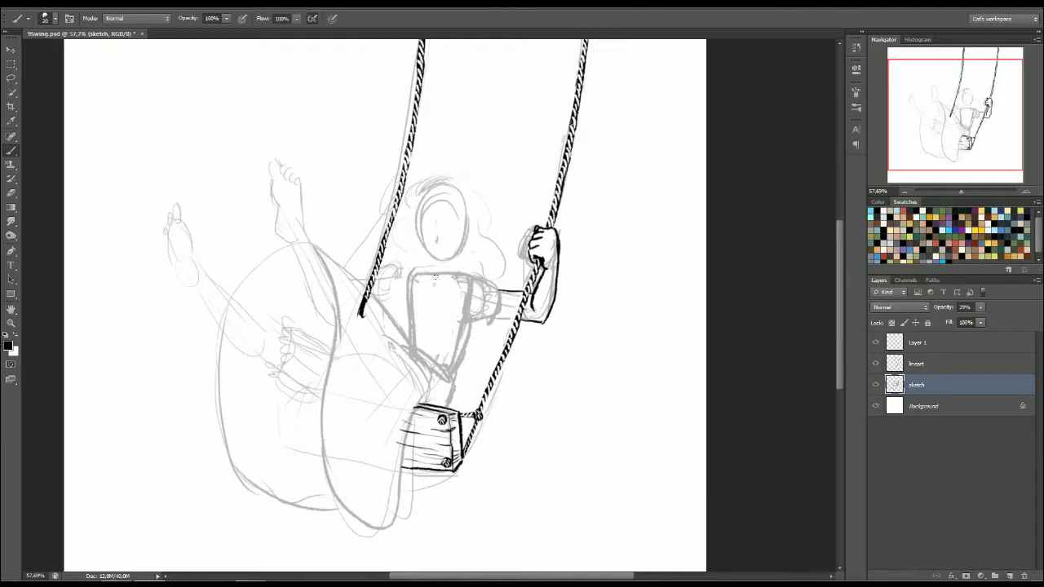
mouse_move(433, 256)
mouse_down()
mouse_move(436, 271)
mouse_move(487, 274)
mouse_move(500, 313)
mouse_up()
drag(419, 270, 383, 308)
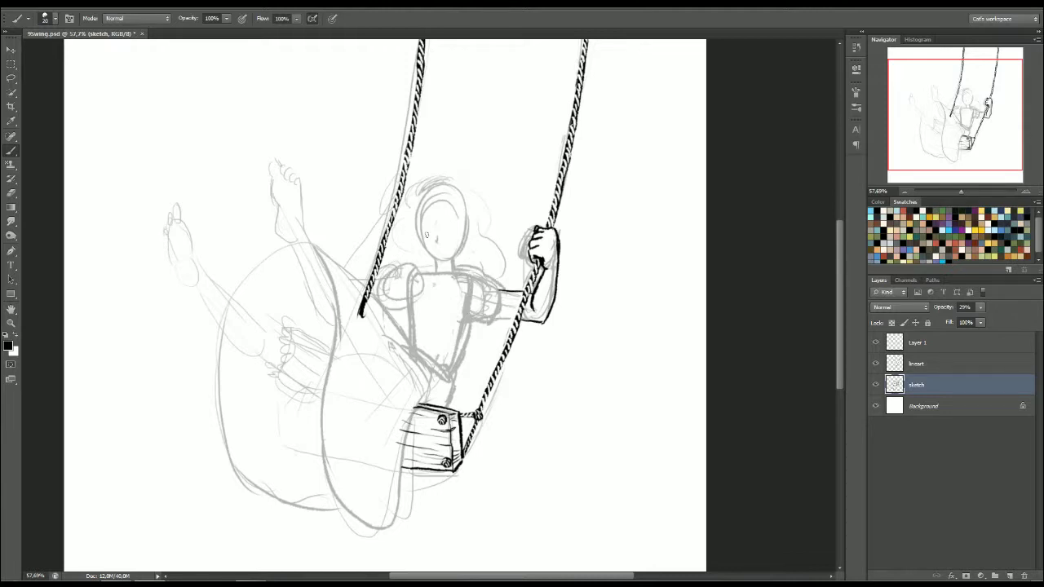
On Layer 1, ink the shoulder curve and ruffled cuff of the sleeve on the rope-holding arm at 13 px.
click(915, 341)
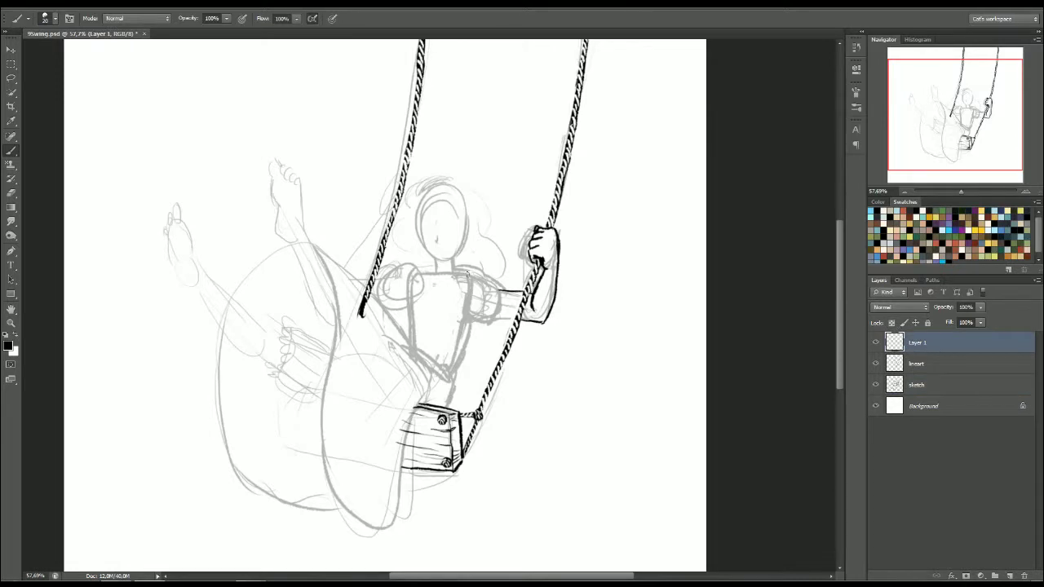
right_click(511, 314)
mouse_move(504, 304)
mouse_down()
mouse_move(474, 275)
mouse_move(500, 287)
mouse_move(499, 312)
mouse_move(507, 286)
mouse_move(505, 323)
mouse_move(545, 323)
mouse_up()
click(468, 279)
key(ctrl+z)
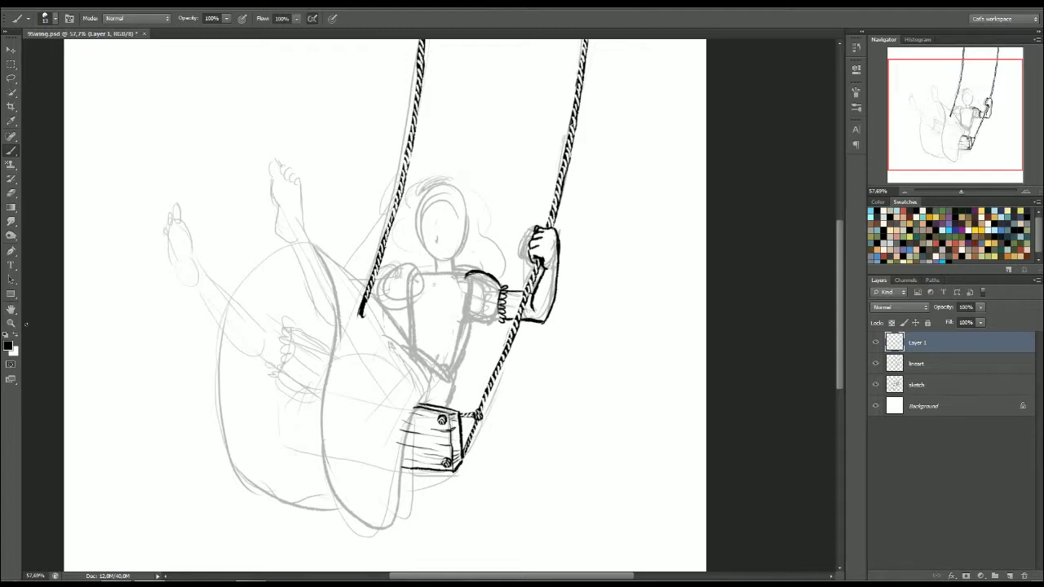
Clean up the arm between the cuff and elbow with white and re-ink its edges in black.
click(15, 334)
mouse_move(528, 322)
mouse_down()
mouse_move(542, 323)
mouse_move(509, 321)
mouse_move(510, 303)
mouse_up()
click(16, 342)
mouse_move(502, 293)
mouse_down()
mouse_move(525, 295)
mouse_move(516, 317)
mouse_move(548, 322)
mouse_up()
key(x)
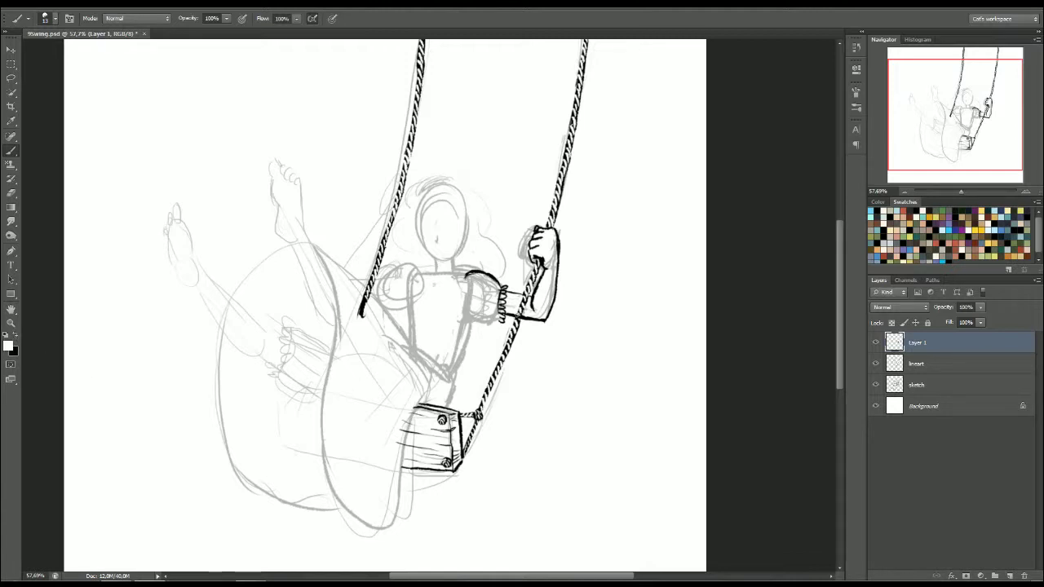
drag(520, 311, 517, 319)
Ink the rest of the puffed sleeve with gathered folds in black.
click(17, 335)
mouse_move(422, 281)
mouse_down()
mouse_move(494, 321)
mouse_move(492, 279)
mouse_move(466, 313)
mouse_up()
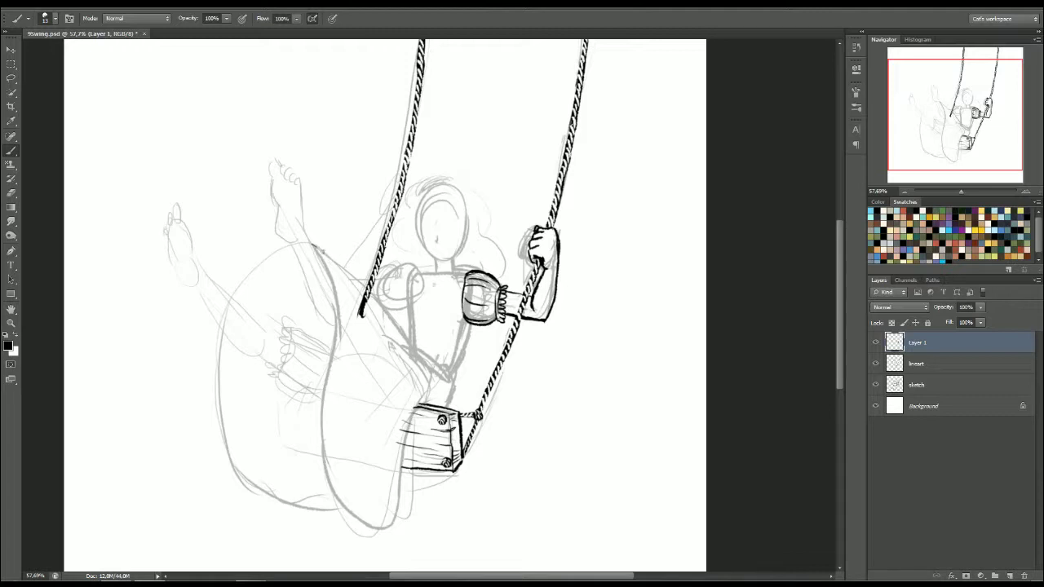
Ink the skirt's upper edge from the knee to the left rope and trim the line with white.
drag(313, 245, 367, 283)
key(x)
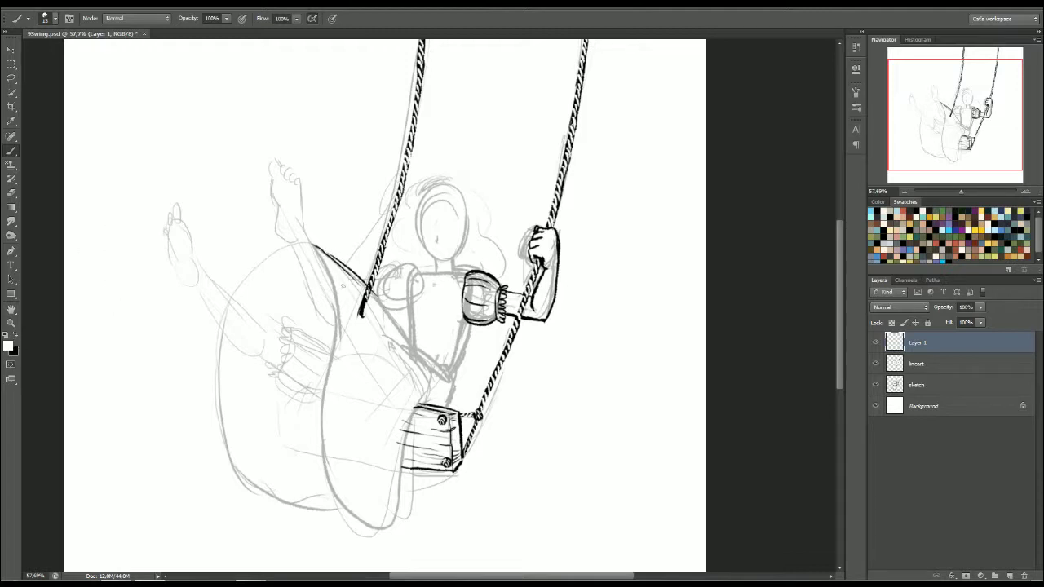
drag(324, 253, 371, 299)
Paint out the left rope's end below the skirt edge with a 40 px white brush.
right_click(379, 320)
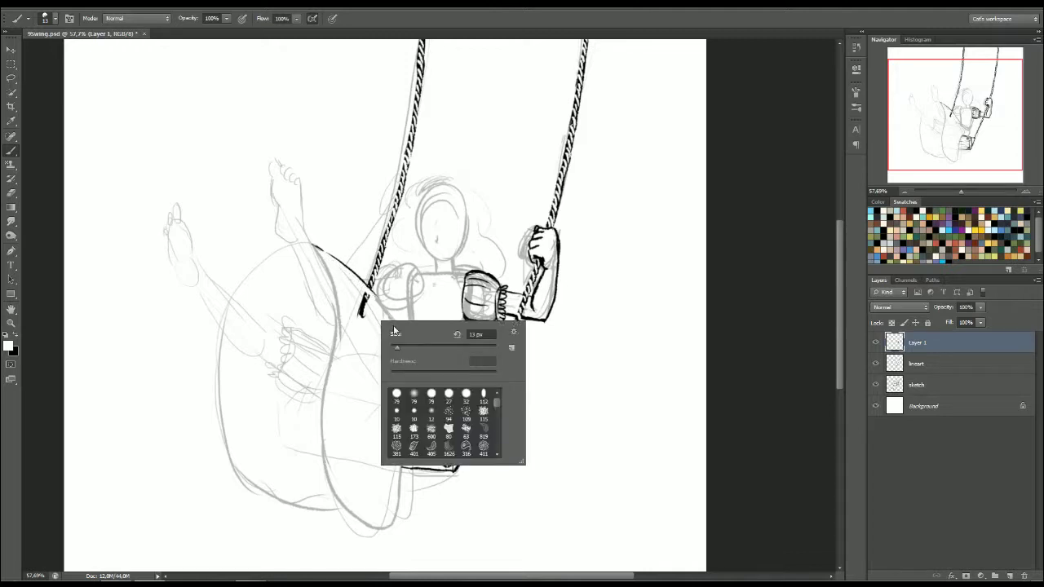
click(411, 345)
click(360, 291)
mouse_move(360, 291)
mouse_down()
mouse_move(362, 313)
mouse_move(363, 299)
mouse_up()
key(x)
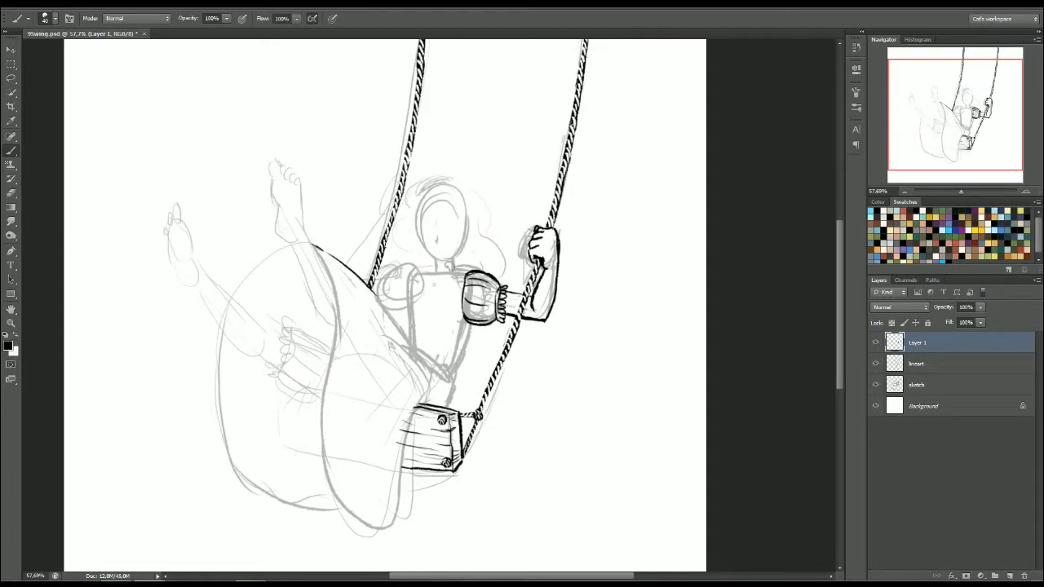
Ink the raised foot nearest the swing, from heel to toes and ankle, in black with an 11 px brush.
right_click(454, 268)
drag(487, 297, 477, 297)
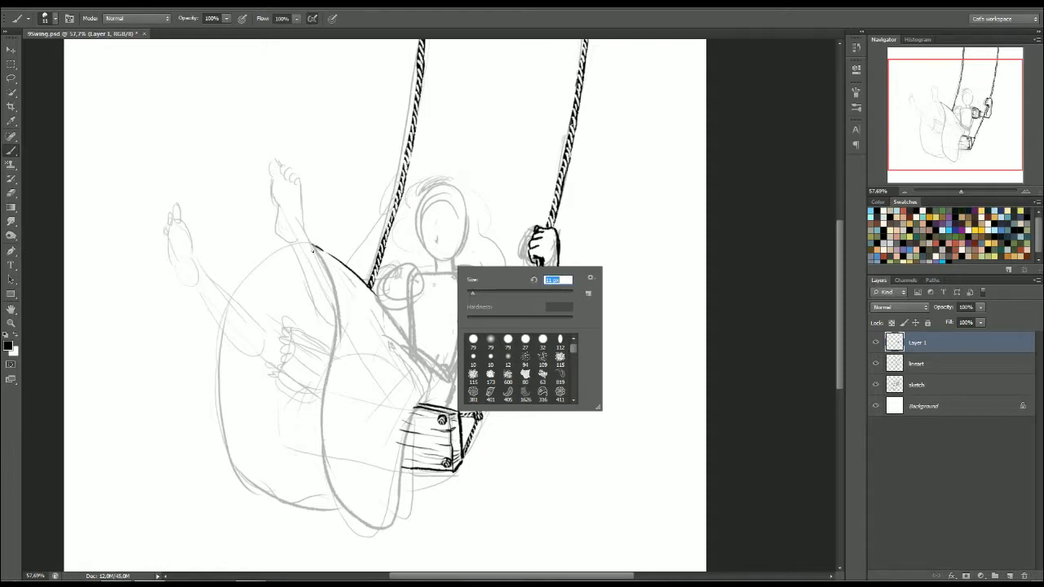
click(311, 251)
mouse_move(318, 248)
mouse_down()
mouse_move(334, 259)
mouse_move(302, 229)
mouse_move(298, 242)
mouse_up()
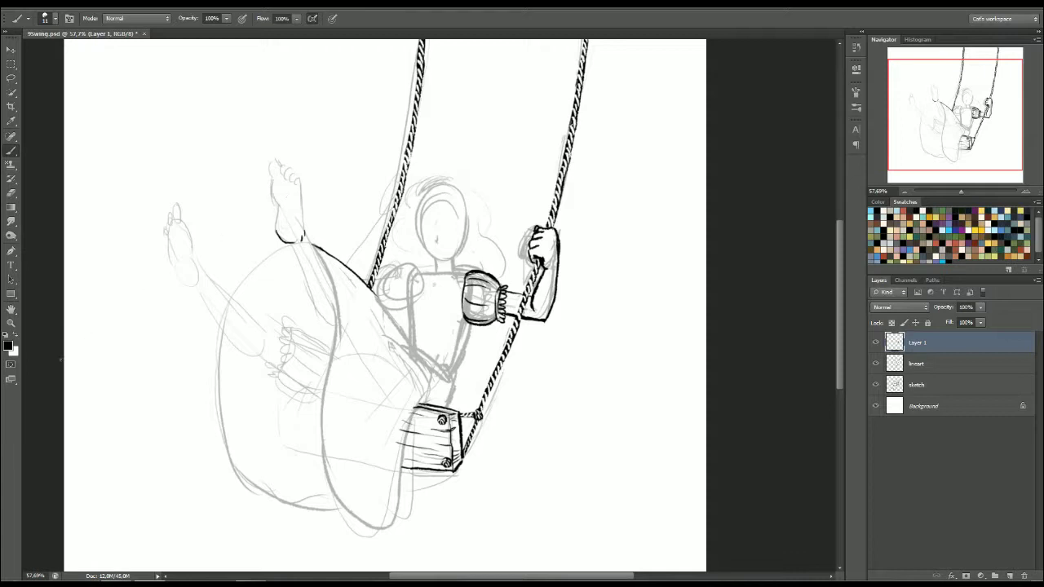
click(16, 338)
click(16, 337)
mouse_move(278, 233)
mouse_down()
mouse_move(283, 184)
mouse_move(271, 199)
mouse_move(271, 184)
mouse_move(282, 215)
mouse_up()
mouse_move(279, 212)
mouse_down()
mouse_move(283, 237)
mouse_move(303, 214)
mouse_move(301, 190)
mouse_move(273, 165)
mouse_move(279, 216)
mouse_move(314, 244)
mouse_up()
key(ctrl+z)
key(ctrl+z)
drag(314, 246, 324, 259)
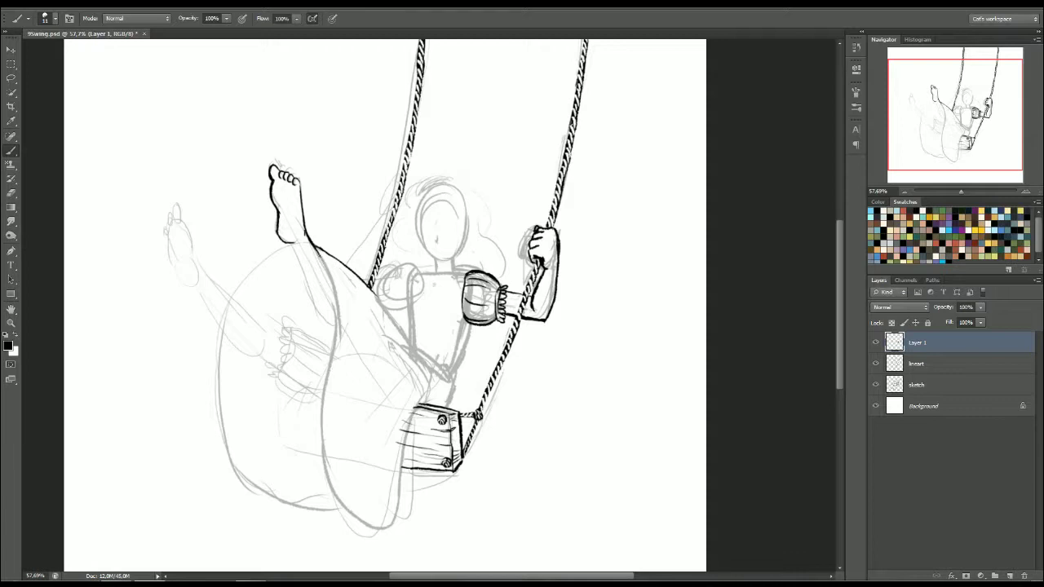
Ink the front skirt panel's hem down and around to the seat, and its upper edge to the waist.
drag(316, 250, 334, 292)
mouse_move(333, 292)
mouse_down()
mouse_move(327, 360)
mouse_move(314, 378)
mouse_move(329, 389)
mouse_move(322, 454)
mouse_move(403, 497)
mouse_up()
mouse_move(377, 530)
mouse_down()
mouse_move(396, 515)
mouse_move(415, 411)
mouse_move(455, 399)
mouse_move(454, 383)
mouse_up()
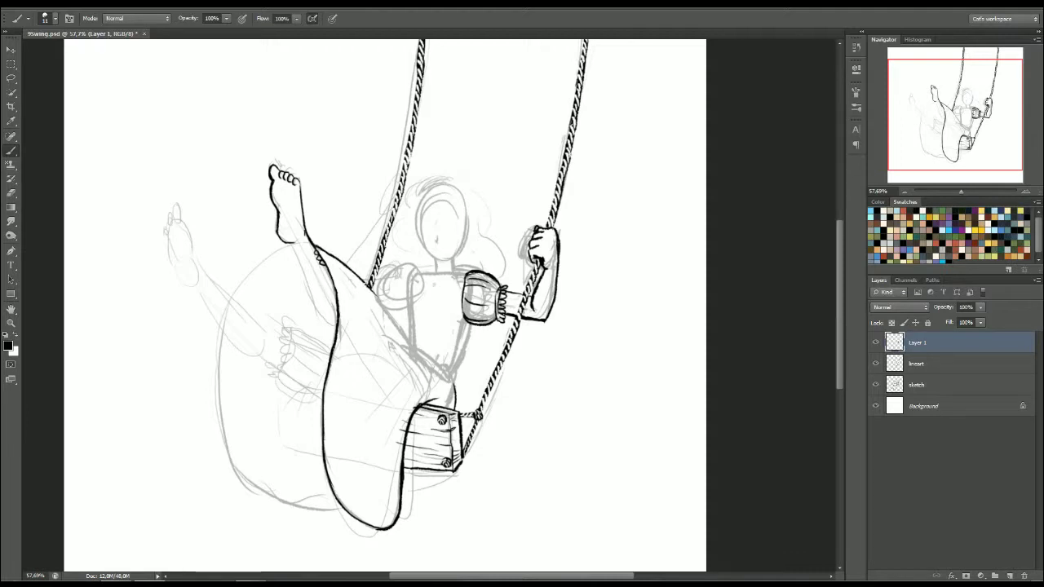
mouse_move(371, 290)
mouse_down()
mouse_move(412, 347)
mouse_move(450, 378)
mouse_move(440, 386)
mouse_move(454, 383)
mouse_up()
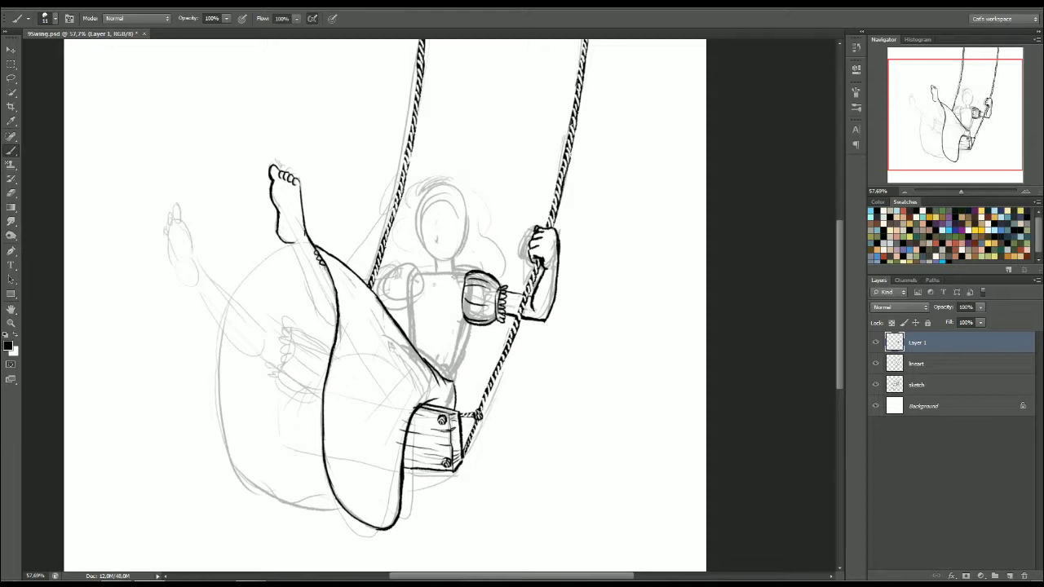
Add a scalloped lace trim along the front skirt panel's outer hem, from the ankle to its lowest point.
drag(320, 265, 338, 320)
drag(331, 317, 332, 365)
mouse_move(321, 360)
mouse_down()
mouse_move(318, 455)
mouse_move(335, 508)
mouse_move(330, 495)
mouse_move(380, 530)
mouse_up()
key(ctrl+z)
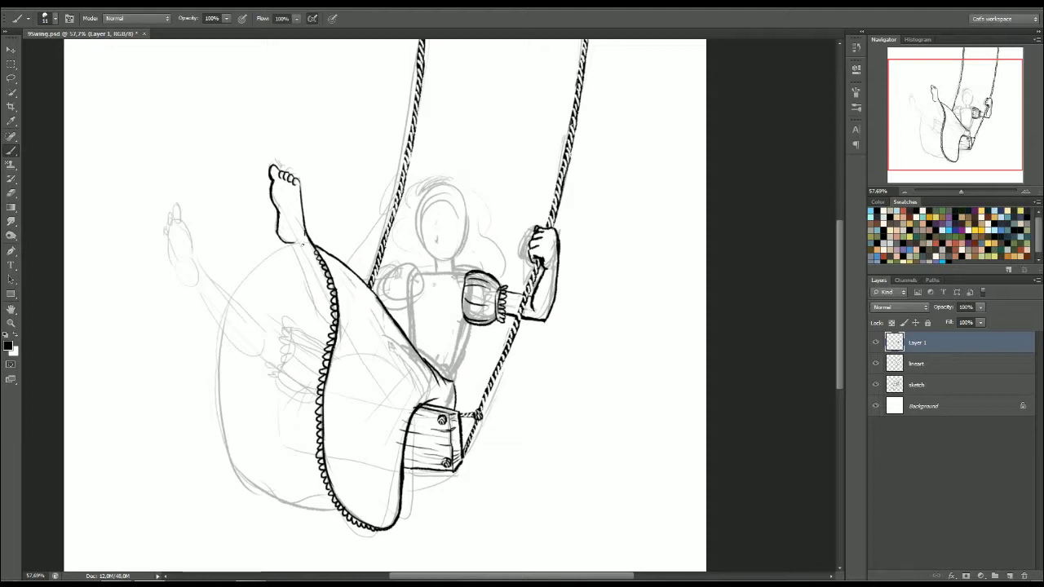
Ink the lower leg's edge from the heel to the lace hem and clean the line with white.
drag(292, 242, 331, 324)
drag(304, 268, 309, 287)
click(17, 338)
drag(305, 264, 313, 294)
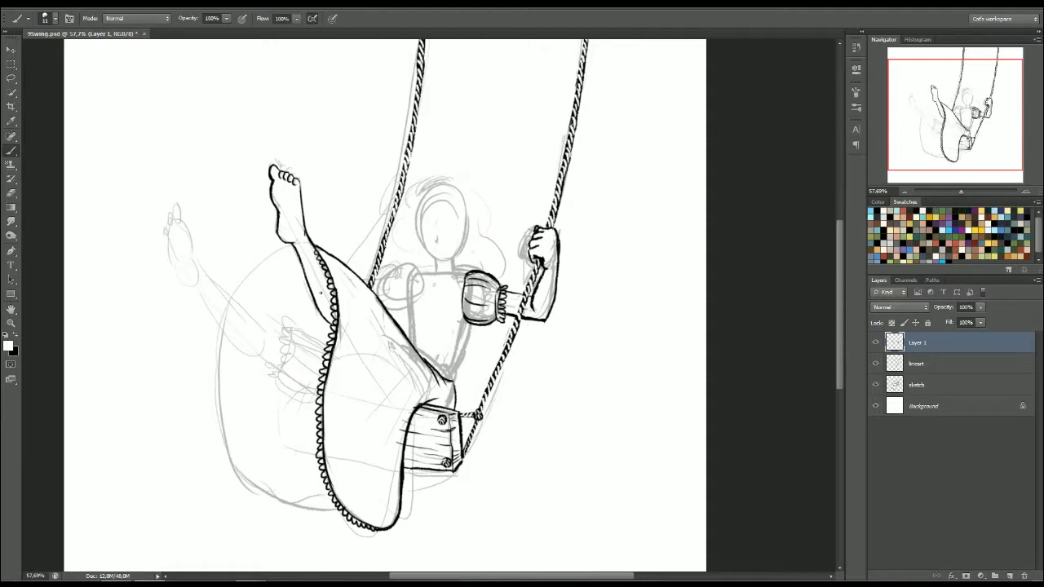
Ink the waistline and clean up the skirt edge over the seat with white and black strokes.
click(17, 338)
mouse_move(454, 382)
mouse_down()
mouse_move(437, 362)
mouse_move(453, 374)
mouse_up()
key(x)
drag(425, 400, 402, 445)
click(17, 335)
drag(414, 413, 444, 413)
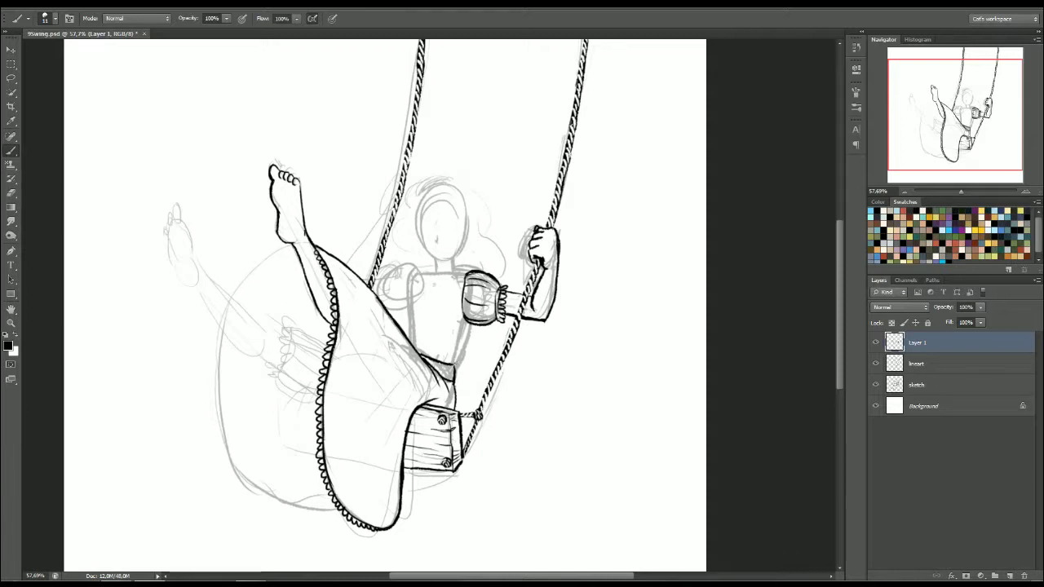
Ink the bodice, neckline, neck and face outline, plus the puffed sleeve beside the left rope with its folds.
drag(454, 367, 470, 324)
drag(465, 273, 455, 269)
mouse_move(420, 223)
mouse_down()
mouse_move(429, 254)
mouse_move(458, 253)
mouse_move(466, 229)
mouse_move(458, 282)
mouse_move(417, 275)
mouse_move(412, 346)
mouse_up()
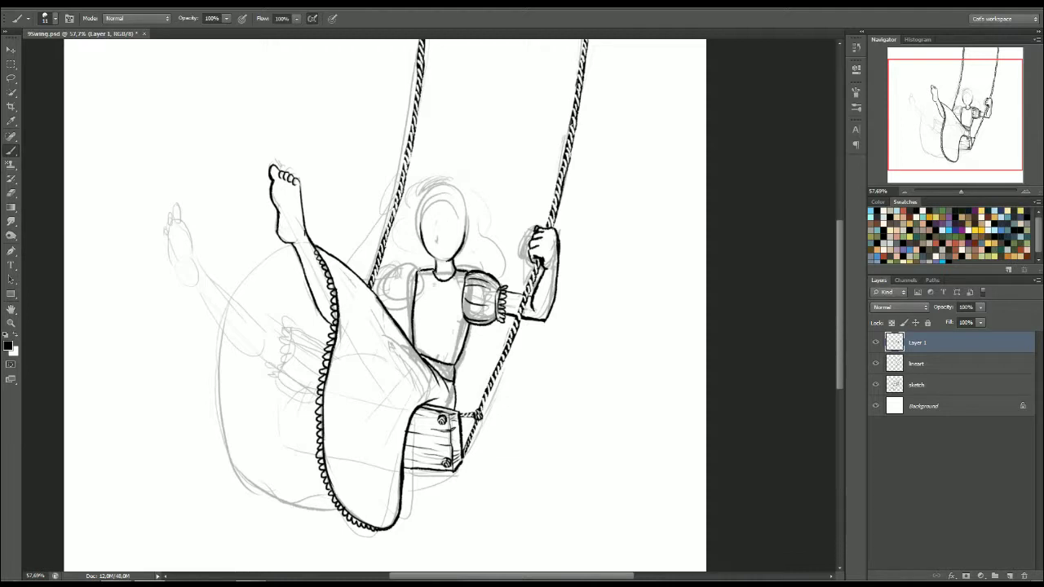
mouse_move(419, 268)
mouse_down()
mouse_move(382, 282)
mouse_move(410, 272)
mouse_move(383, 294)
mouse_move(412, 313)
mouse_up()
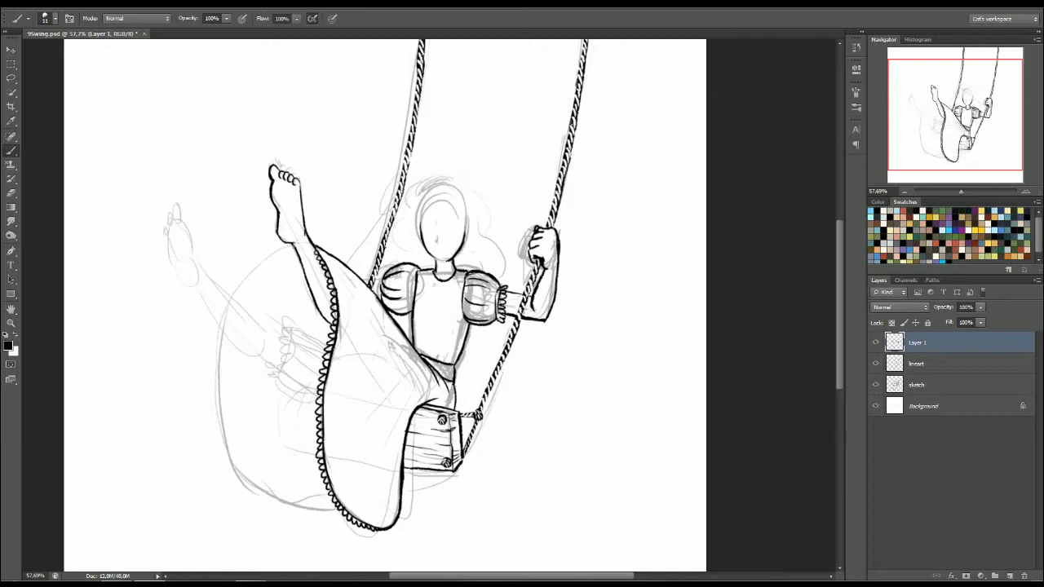
Ink the back skirt's rounded outline from the heel to the lower hem and tidy the seat's lower edge.
mouse_move(292, 246)
mouse_down()
mouse_move(267, 256)
mouse_move(218, 333)
mouse_up()
mouse_move(250, 272)
mouse_down()
mouse_move(222, 335)
mouse_move(226, 403)
mouse_move(232, 375)
mouse_move(218, 419)
mouse_move(248, 474)
mouse_move(226, 451)
mouse_move(275, 492)
mouse_move(249, 472)
mouse_move(341, 505)
mouse_up()
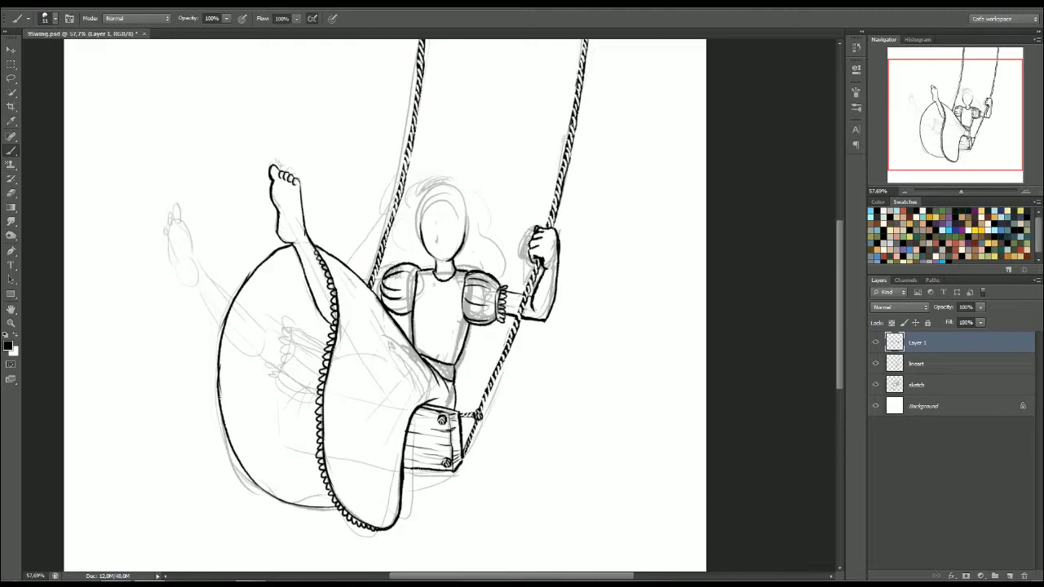
drag(406, 461, 449, 470)
key(x)
drag(408, 467, 440, 473)
click(15, 334)
Reinforce the back skirt's outer outline with extra black strokes.
mouse_move(223, 324)
mouse_down()
mouse_move(217, 375)
mouse_move(218, 357)
mouse_up()
drag(218, 370, 221, 394)
key(x)
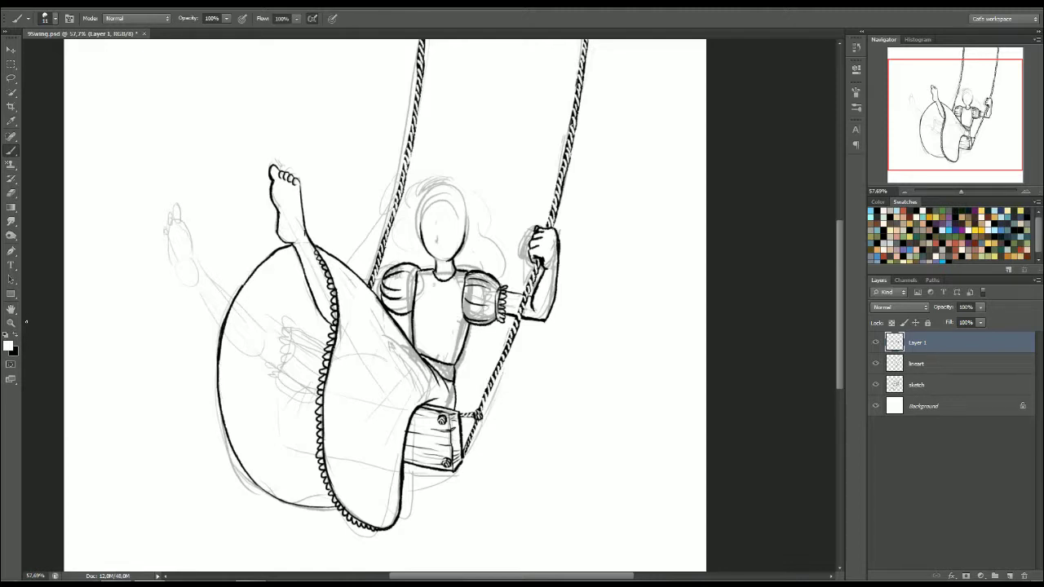
key(x)
drag(242, 284, 253, 271)
Ink the hand gripping the left rope and clean up its fingers with a 20 px white brush.
mouse_move(383, 215)
mouse_down()
mouse_move(405, 201)
mouse_move(404, 211)
mouse_move(380, 214)
mouse_move(400, 218)
mouse_move(387, 219)
mouse_move(395, 225)
mouse_up()
drag(392, 223, 380, 231)
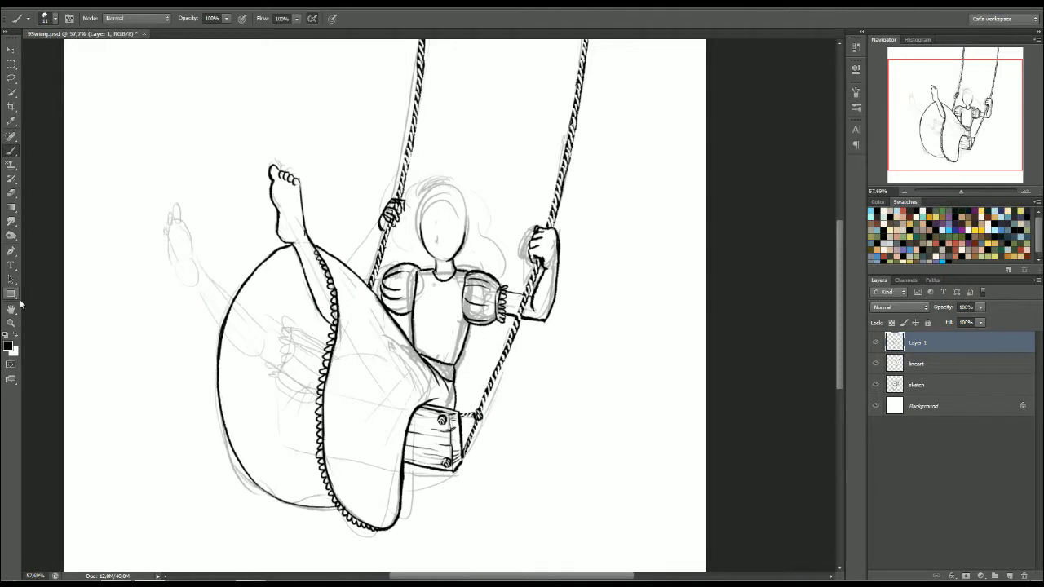
click(15, 334)
right_click(415, 241)
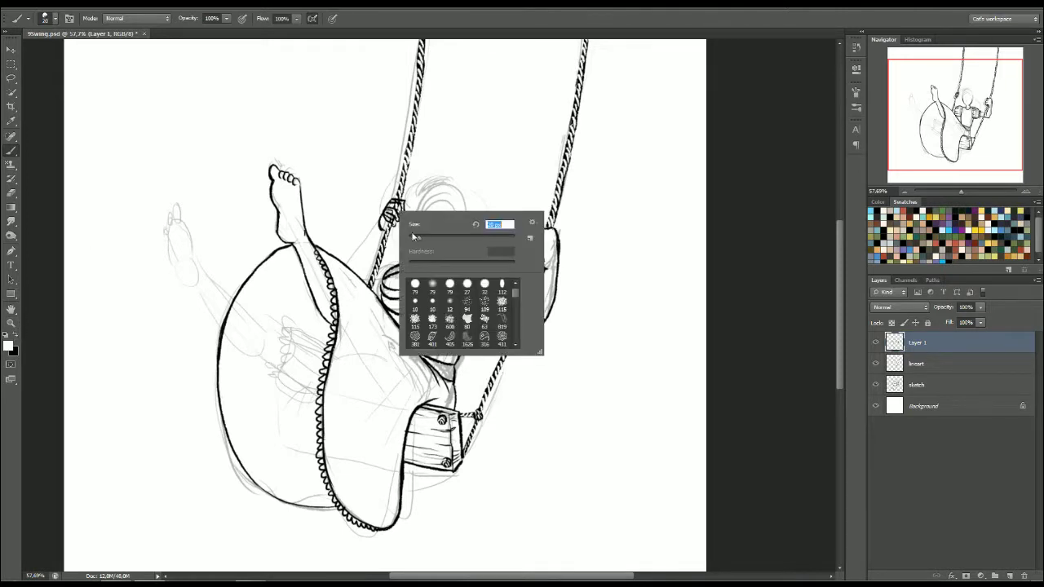
drag(383, 215, 395, 221)
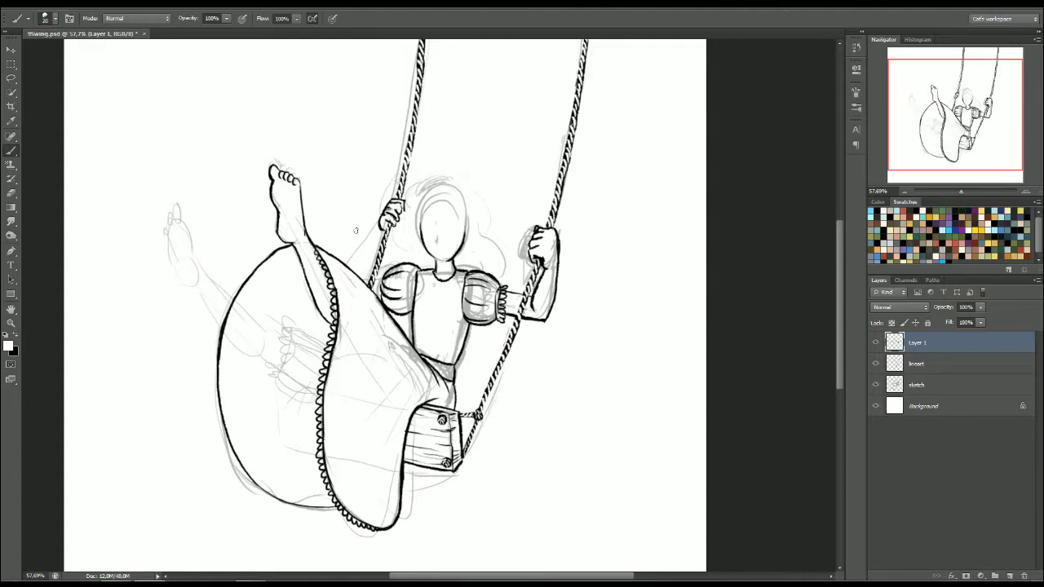
Refine the left-rope hand and start the wrist with a 12 px black brush, trimming the lines with white.
key(x)
right_click(416, 218)
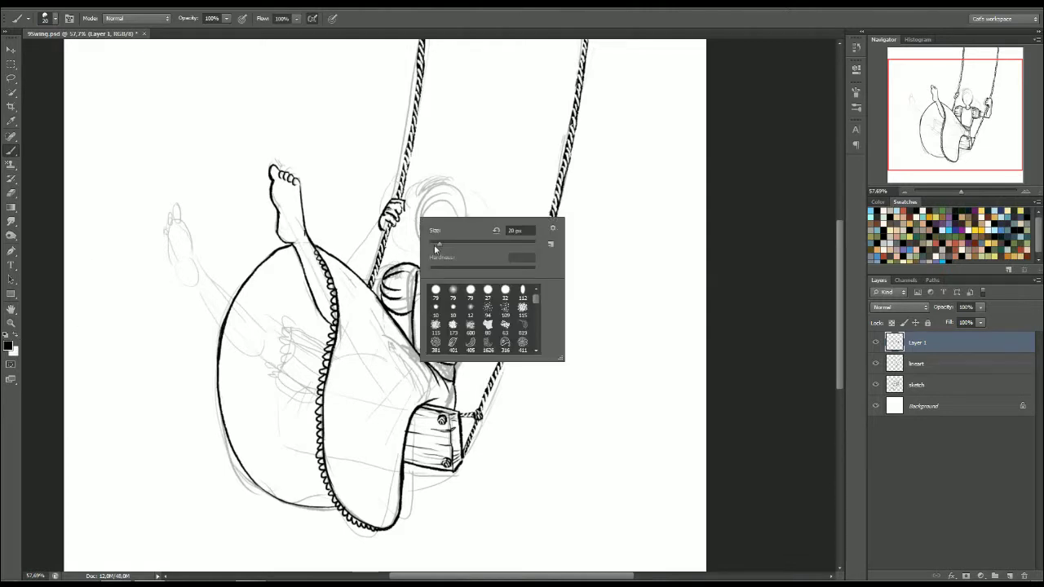
click(399, 214)
mouse_move(403, 211)
mouse_down()
mouse_move(395, 234)
mouse_move(366, 250)
mouse_up()
key(ctrl+z)
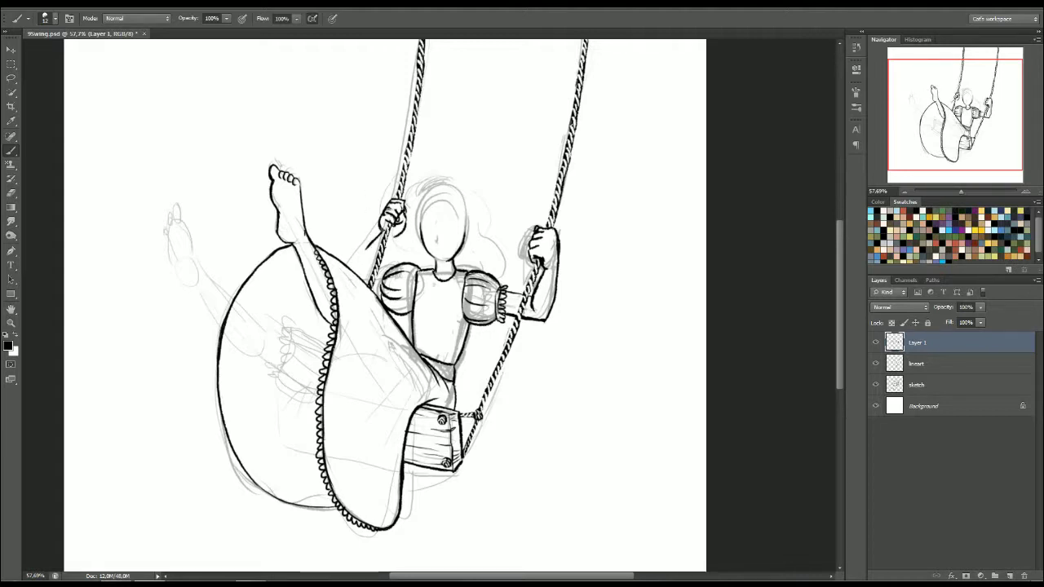
key(x)
drag(397, 213, 400, 215)
drag(370, 248, 364, 234)
Ink the forearm from the left-rope hand down to the skirt and sleeve, trimming its edge with white.
key(x)
drag(368, 247, 342, 266)
mouse_move(399, 235)
mouse_down()
mouse_move(367, 272)
mouse_move(381, 278)
mouse_move(377, 300)
mouse_move(373, 283)
mouse_up()
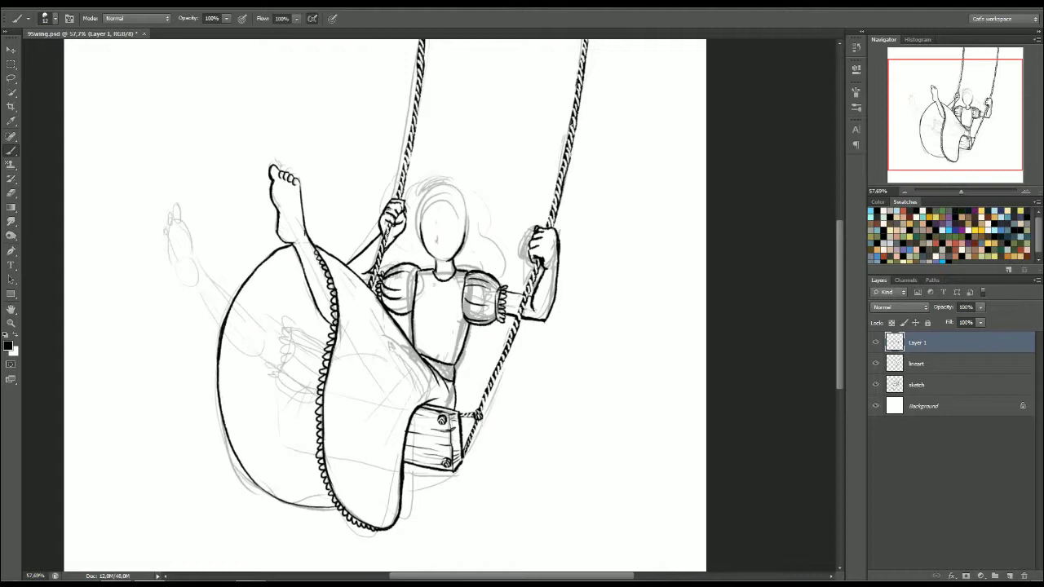
key(x)
mouse_move(373, 243)
mouse_down()
mouse_move(354, 260)
mouse_move(371, 243)
mouse_up()
key(x)
drag(372, 240, 346, 264)
Add a new layer and ink both edges of the far lower leg across the back skirt.
key(ctrl+shift+n)
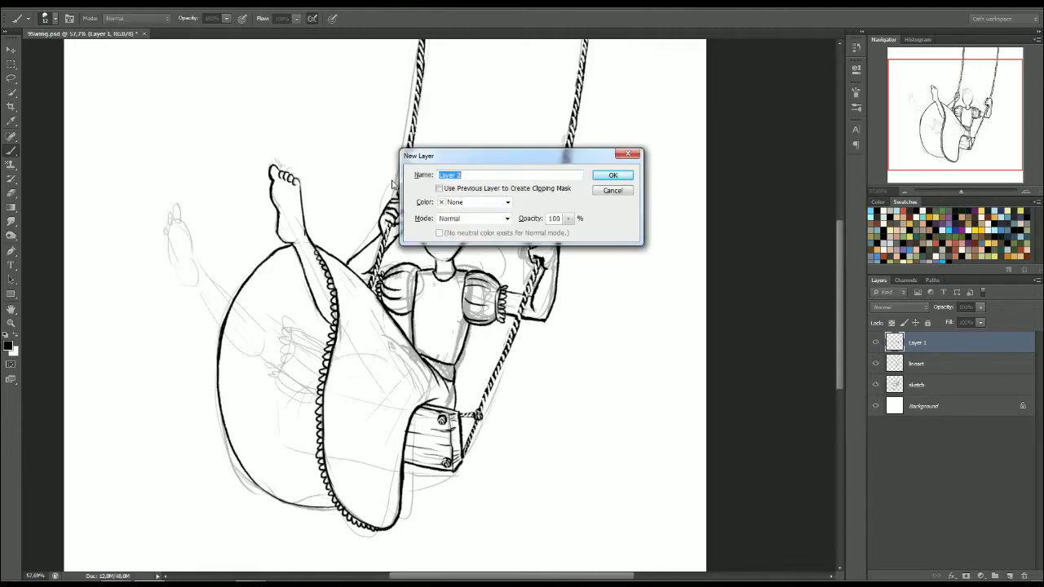
key(Return)
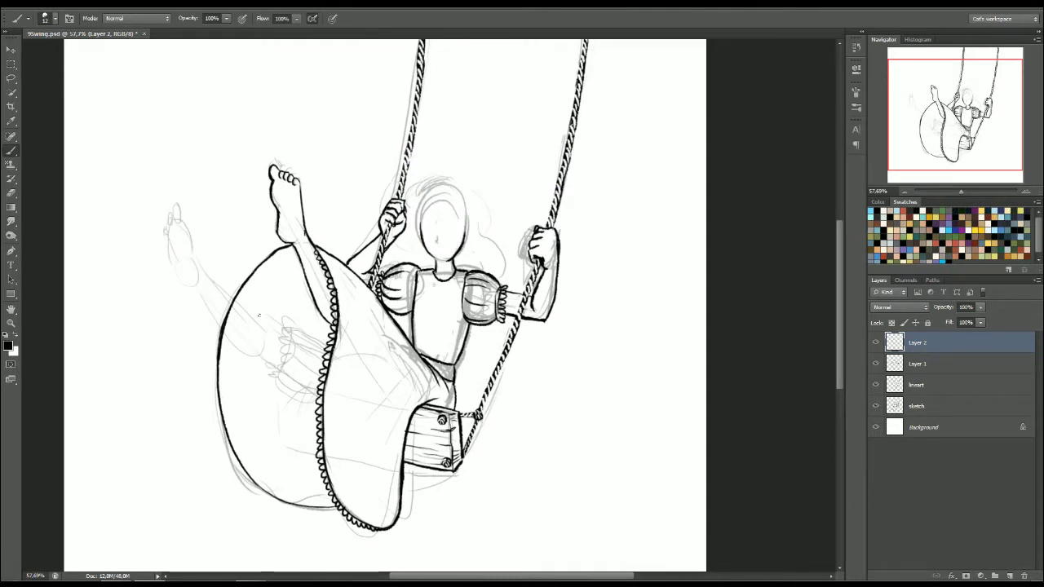
drag(274, 326, 292, 338)
drag(250, 310, 291, 336)
drag(204, 272, 265, 318)
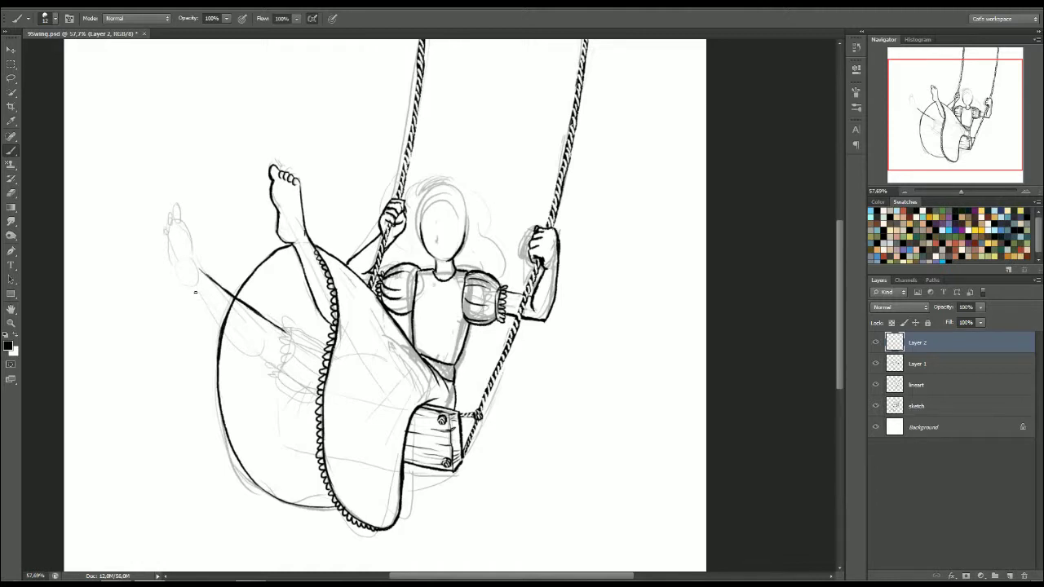
mouse_move(193, 288)
mouse_down()
mouse_move(242, 339)
mouse_move(267, 343)
mouse_move(287, 361)
mouse_up()
Ink the far leg's foot with its heel, sole and toes.
mouse_move(196, 289)
mouse_down()
mouse_move(176, 261)
mouse_move(196, 261)
mouse_move(190, 232)
mouse_up()
mouse_move(204, 275)
mouse_down()
mouse_move(198, 261)
mouse_move(181, 277)
mouse_move(178, 260)
mouse_up()
mouse_move(180, 264)
mouse_down()
mouse_move(166, 235)
mouse_move(173, 202)
mouse_move(193, 240)
mouse_move(171, 227)
mouse_move(167, 241)
mouse_move(174, 228)
mouse_up()
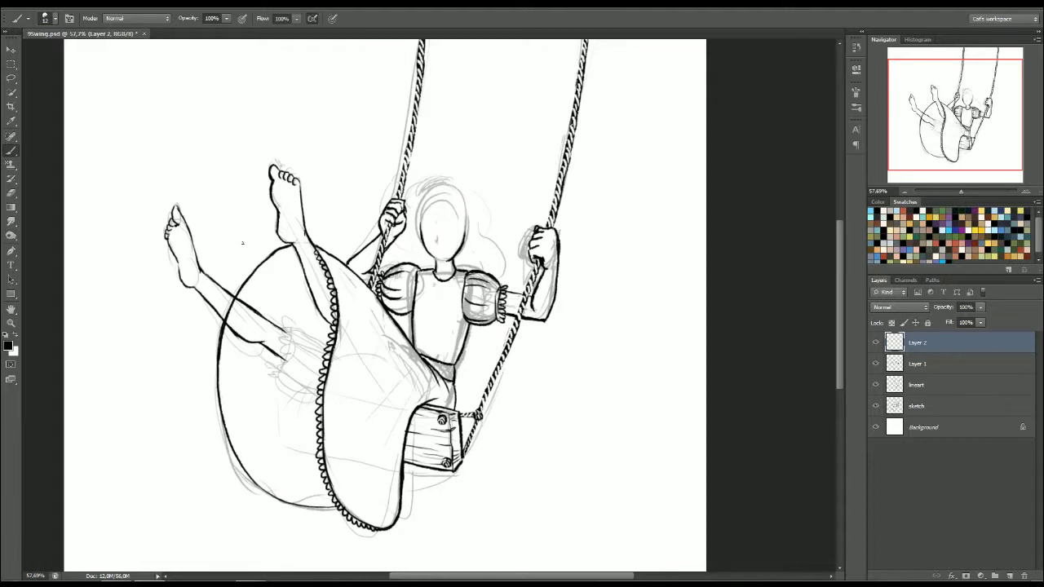
Paint out the far foot's toes and ball with a larger white brush and extend its inner edge with a 12 px black brush.
right_click(178, 215)
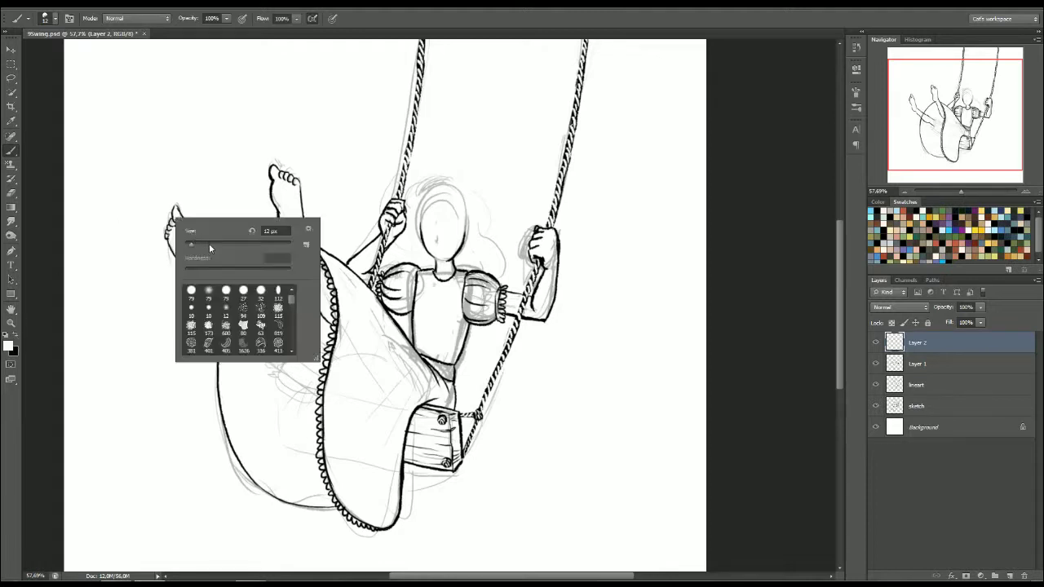
mouse_move(162, 230)
mouse_down()
mouse_move(160, 252)
mouse_move(178, 237)
mouse_up()
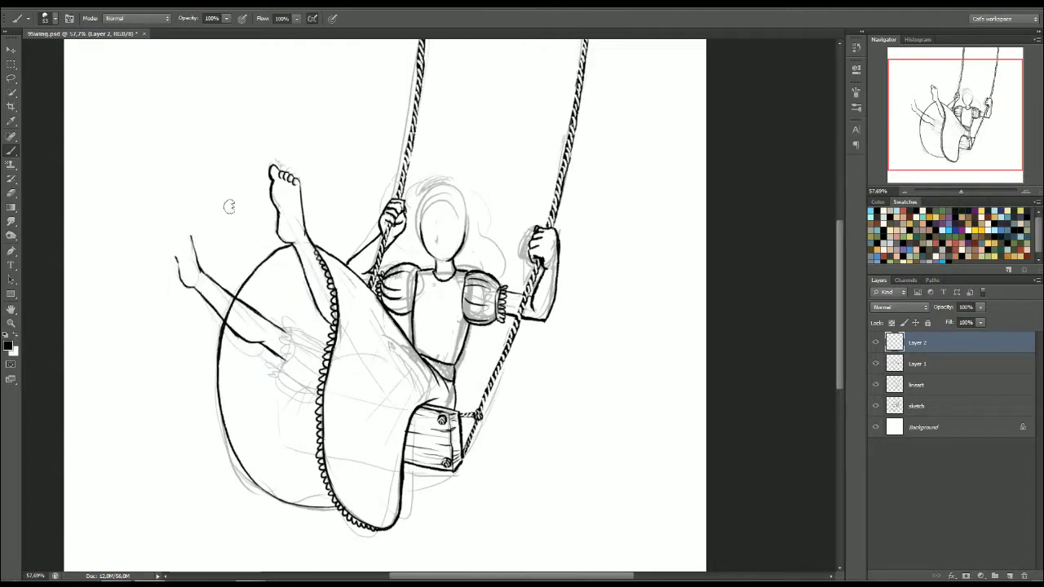
right_click(220, 231)
drag(253, 250, 243, 247)
click(190, 228)
drag(188, 223, 190, 235)
key(alt+bracketleft)
key(alt+bracketleft)
key(alt+bracketleft)
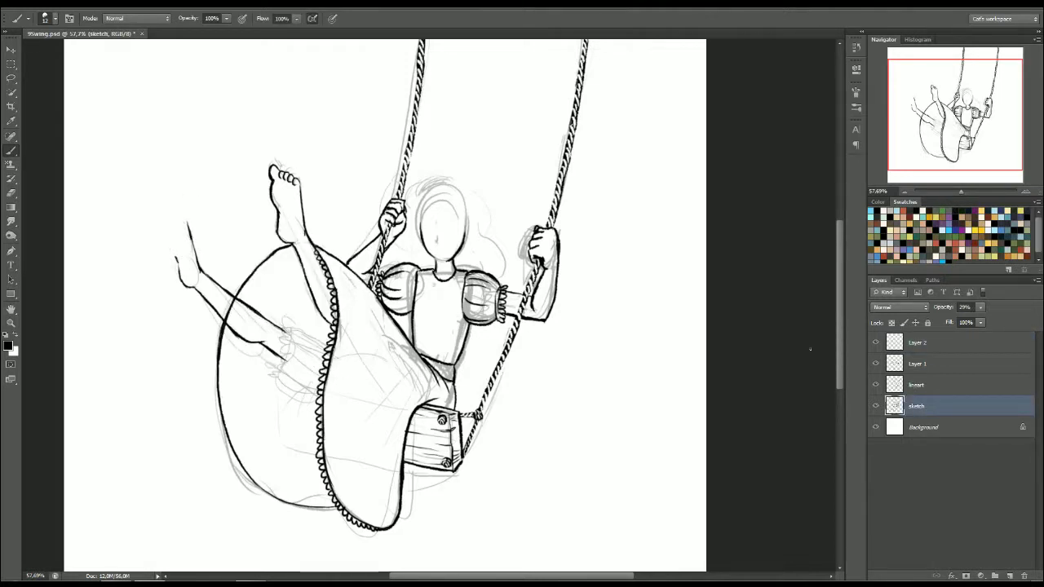
click(923, 344)
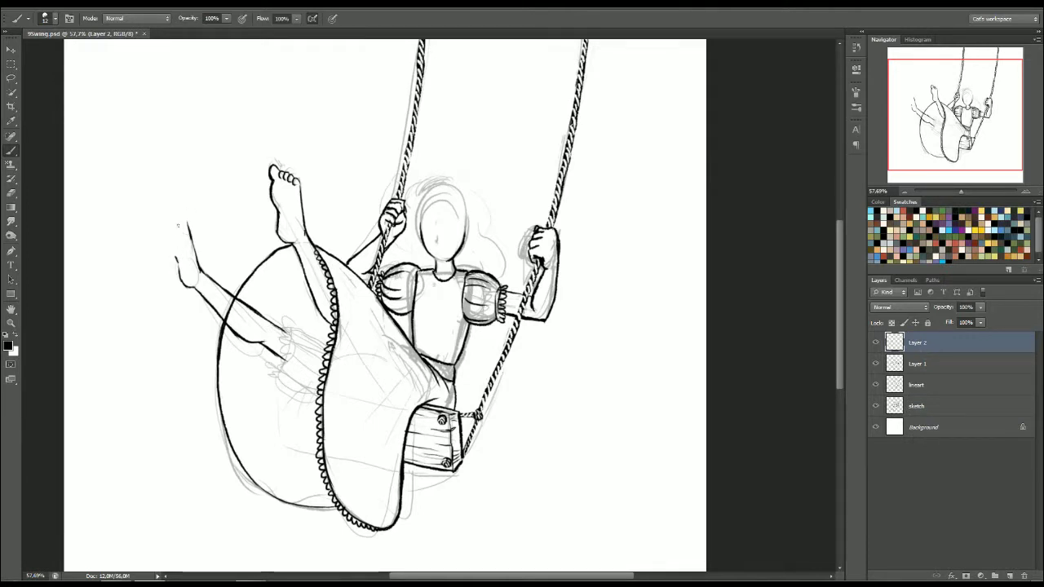
Redraw the far foot shorter on Layer 2, shaping the toes with alternating black and white strokes.
mouse_move(176, 259)
mouse_down()
mouse_move(169, 241)
mouse_move(183, 215)
mouse_move(188, 228)
mouse_move(179, 232)
mouse_move(177, 220)
mouse_up()
key(x)
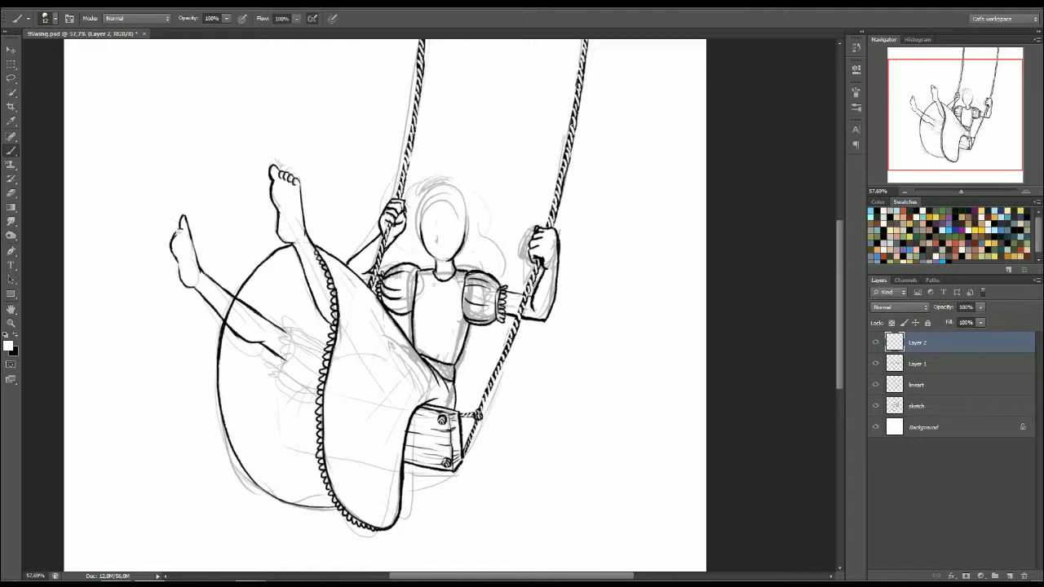
key(x)
mouse_move(180, 219)
mouse_down()
mouse_move(172, 238)
mouse_move(184, 230)
mouse_up()
key(x)
mouse_move(169, 234)
mouse_down()
mouse_move(173, 244)
mouse_move(176, 234)
mouse_up()
key(x)
key(x)
Paint out the skirt outline crossing the far leg with a larger white brush and re-ink the leg's edges with an 11 px black brush.
right_click(252, 293)
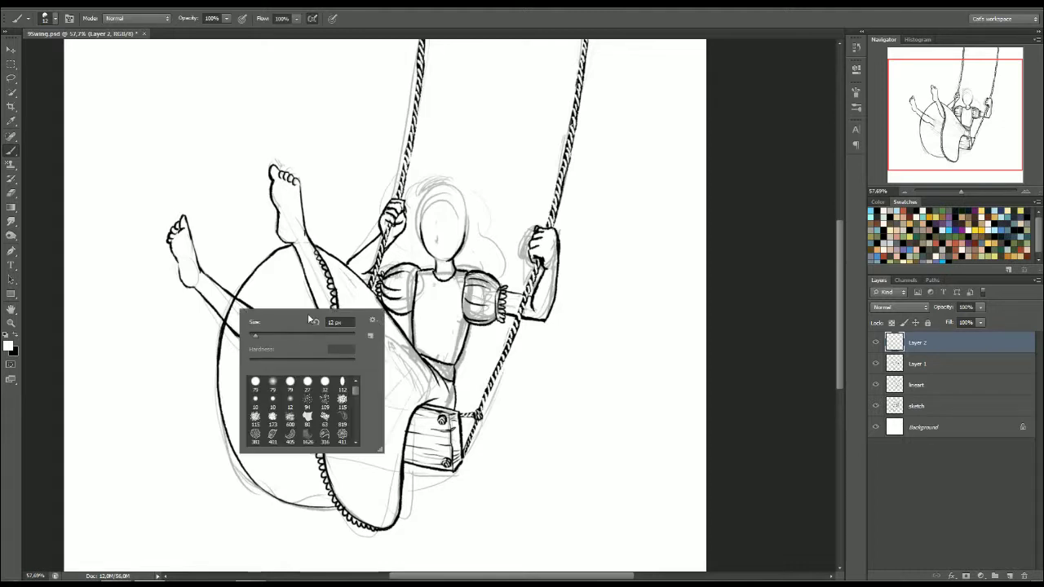
click(267, 334)
drag(225, 312, 231, 323)
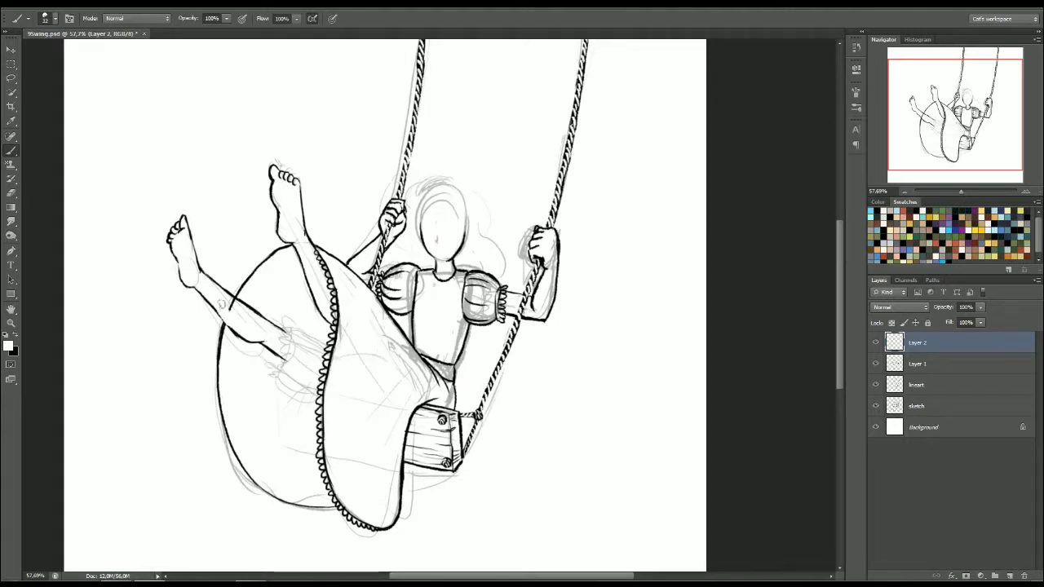
click(16, 336)
right_click(263, 308)
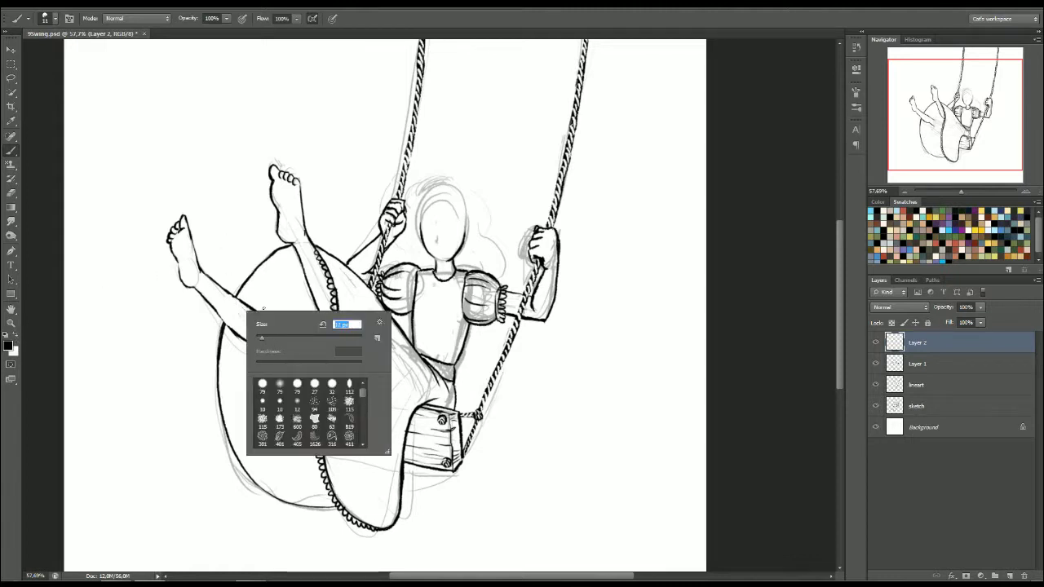
click(212, 306)
drag(212, 306, 228, 325)
drag(224, 288, 241, 302)
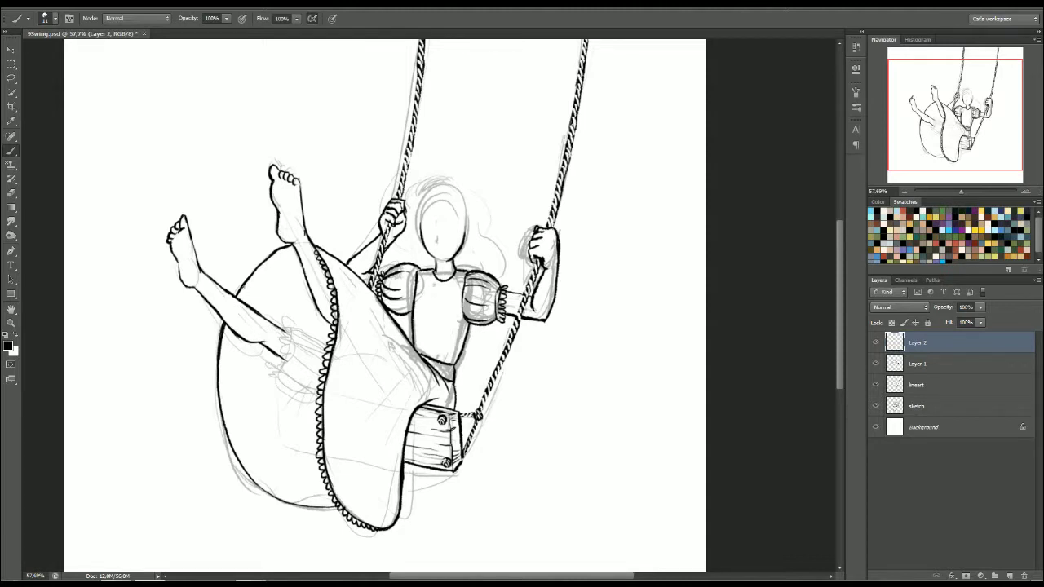
Ink the bloomer leg above the far calf with a ruffled cuff and puffed outline.
mouse_move(263, 315)
mouse_down()
mouse_move(287, 331)
mouse_move(285, 381)
mouse_move(302, 394)
mouse_up()
drag(285, 326, 328, 346)
mouse_move(283, 330)
mouse_down()
mouse_move(294, 336)
mouse_move(281, 362)
mouse_move(293, 353)
mouse_up()
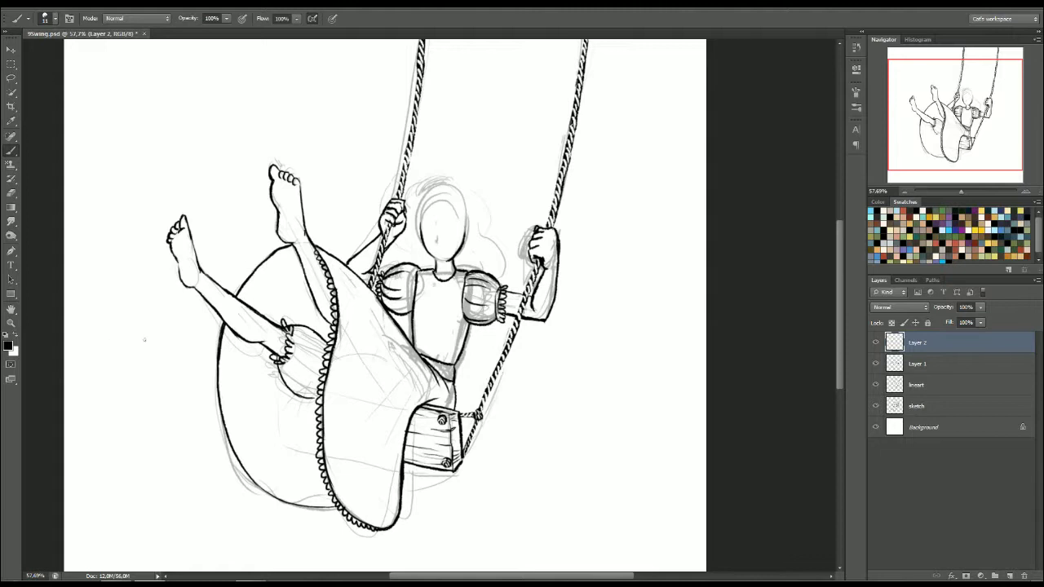
Clean up the bloomer's cuff and upper edge with white, re-ink the upper edge and add gathered folds.
click(16, 335)
drag(288, 358, 282, 363)
key(x)
mouse_move(287, 326)
mouse_down()
mouse_move(327, 342)
mouse_move(320, 329)
mouse_move(330, 342)
mouse_move(316, 329)
mouse_up()
key(x)
mouse_move(318, 330)
mouse_down()
mouse_move(328, 340)
mouse_move(318, 328)
mouse_up()
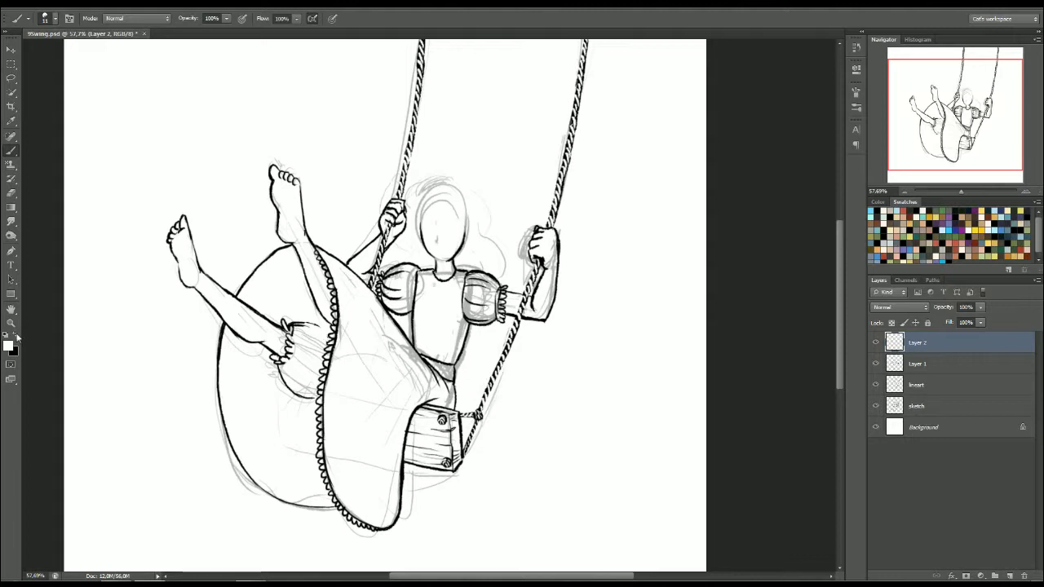
key(x)
drag(298, 323, 330, 335)
mouse_move(287, 364)
mouse_down()
mouse_move(295, 328)
mouse_move(310, 339)
mouse_move(308, 377)
mouse_move(300, 364)
mouse_up()
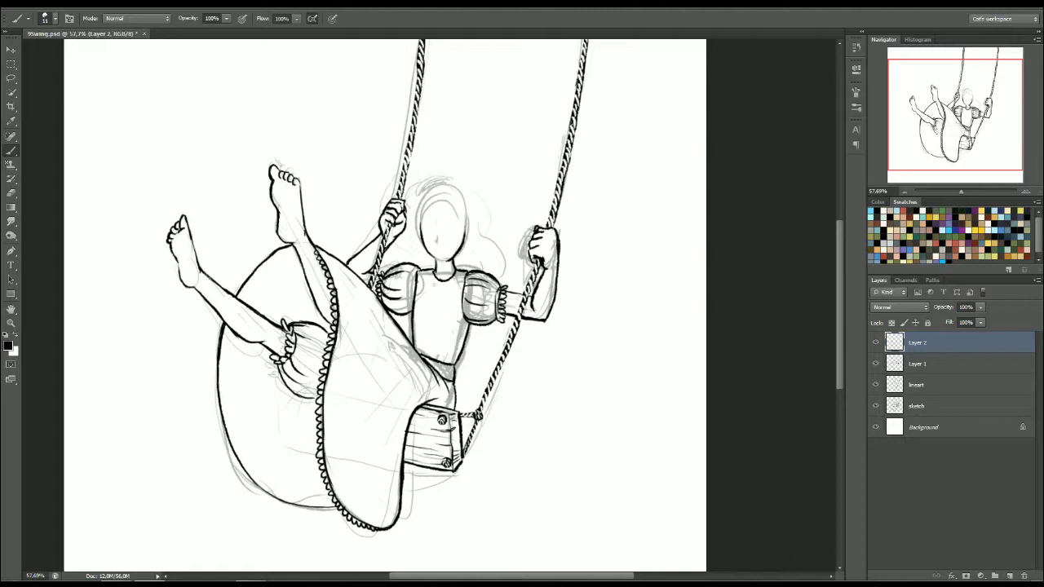
Ink scalloped lace along the upper and outer side edges of the rear skirt hem on Layer 2.
drag(242, 280, 292, 238)
mouse_move(242, 276)
mouse_down()
mouse_move(216, 333)
mouse_move(229, 445)
mouse_up()
drag(336, 511, 314, 508)
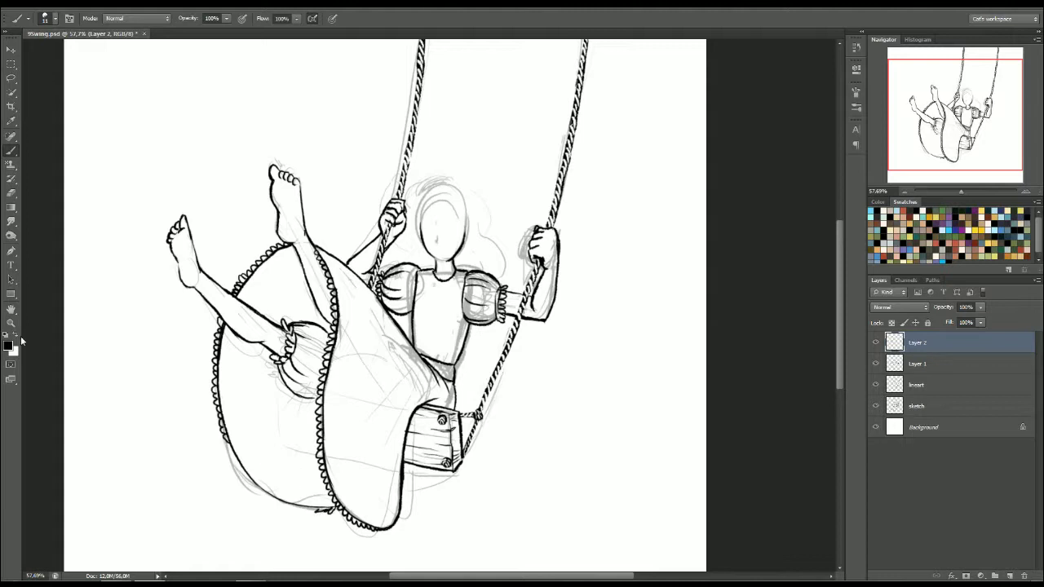
Paint out the misplaced lace scallops at the bottom of the rear hem in white and restore black as the drawing color.
key(x)
right_click(328, 508)
drag(348, 464, 353, 464)
drag(318, 512, 333, 510)
click(16, 335)
Set the black brush to 16 px and save the drawing with maximized compatibility.
right_click(291, 474)
drag(319, 464, 316, 465)
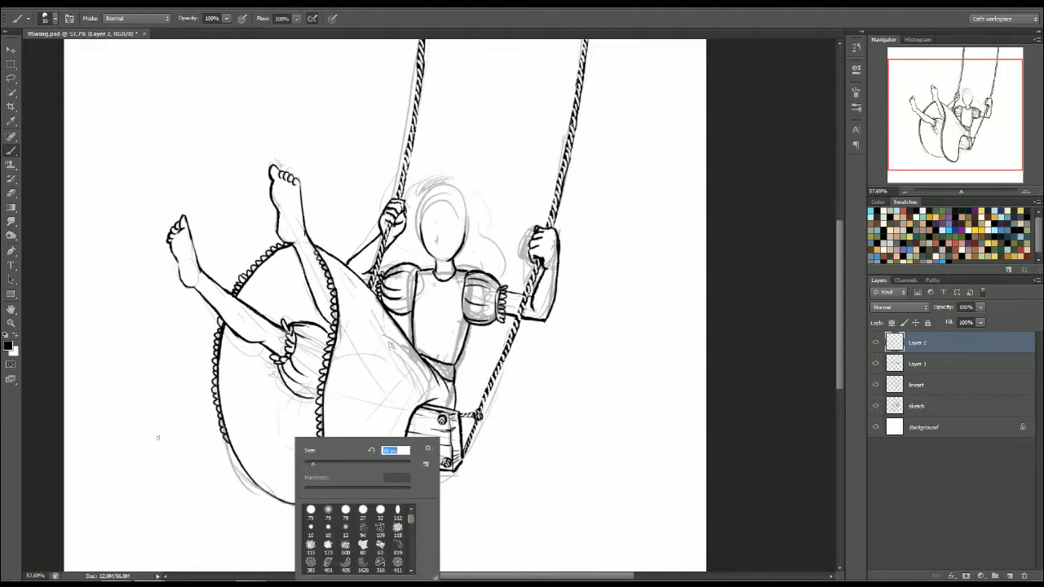
click(59, 428)
key(ctrl+s)
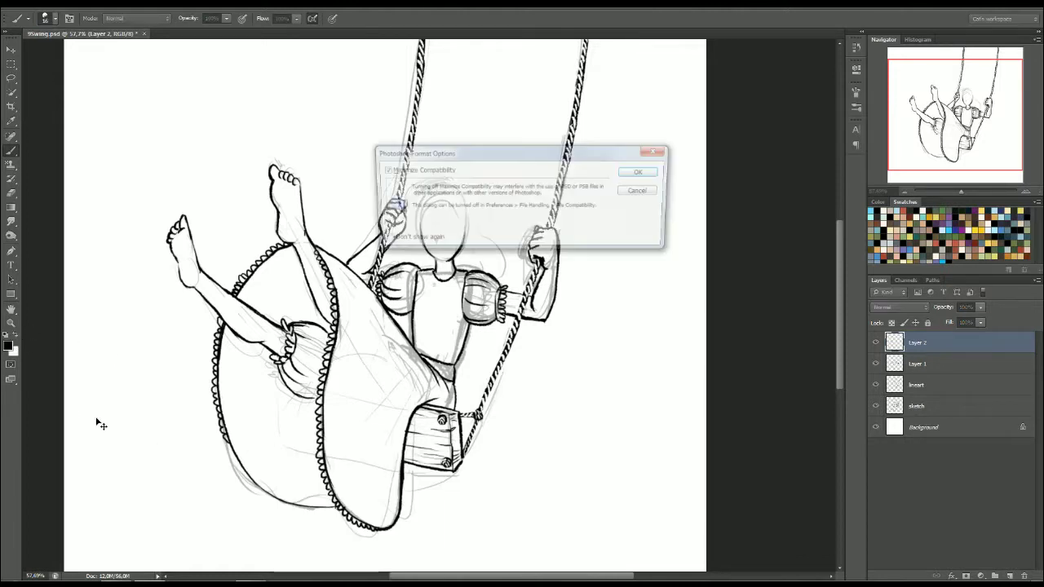
click(640, 170)
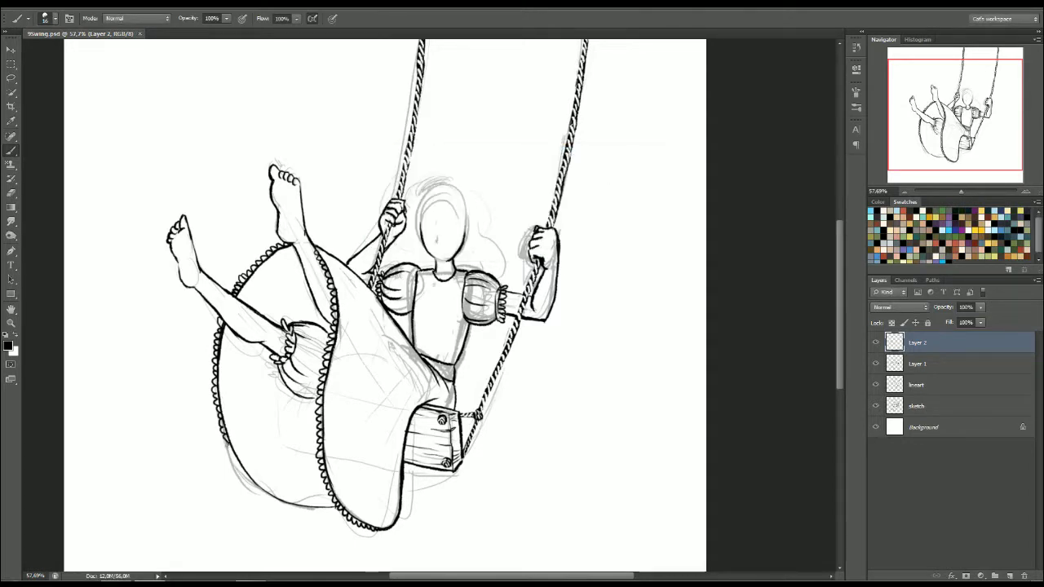
Continue the scalloped lace along the rear skirt's lower hem and hide the sketch layer.
mouse_move(228, 444)
mouse_down()
mouse_move(249, 483)
mouse_move(279, 505)
mouse_move(341, 511)
mouse_up()
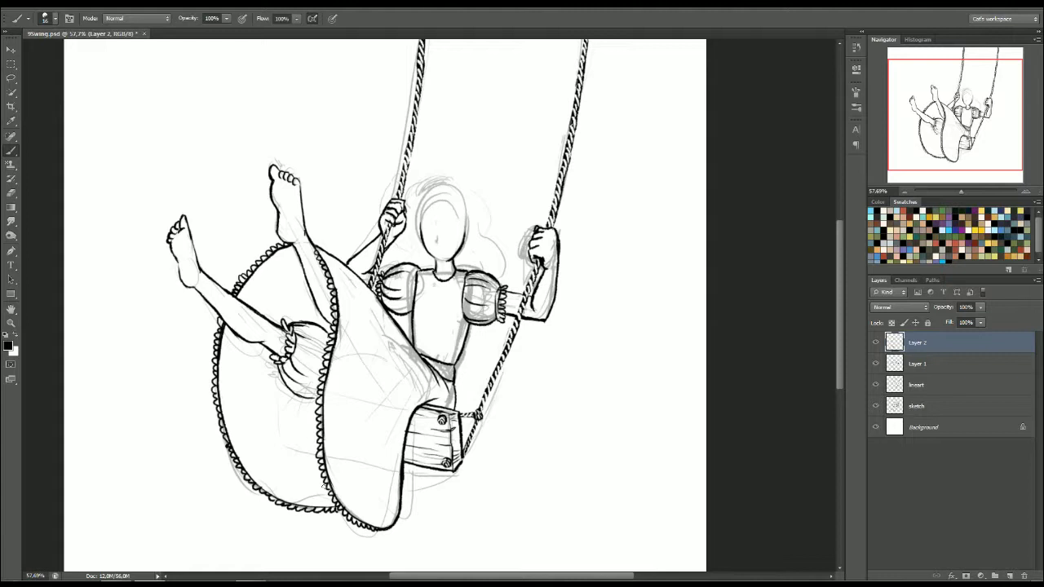
click(876, 406)
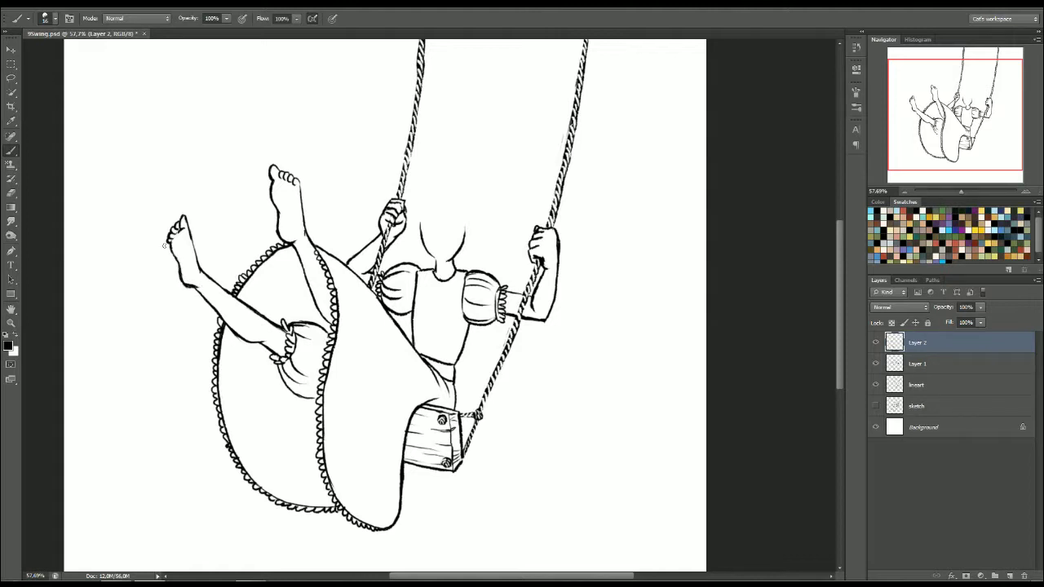
Close the gap in the jawline at the chin with an 11 px black brush.
key(x)
key(x)
right_click(462, 225)
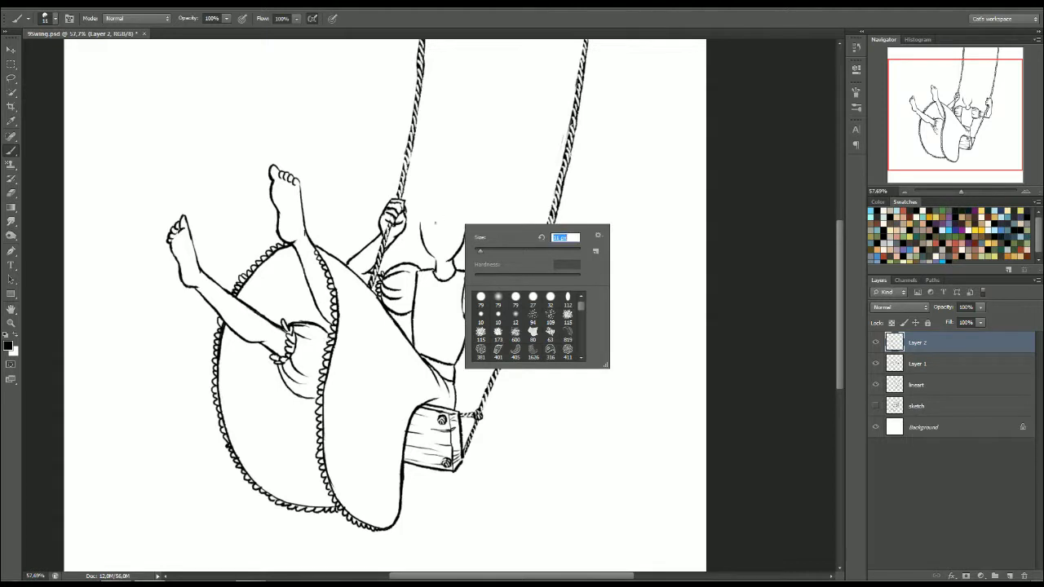
click(435, 233)
drag(428, 251, 448, 258)
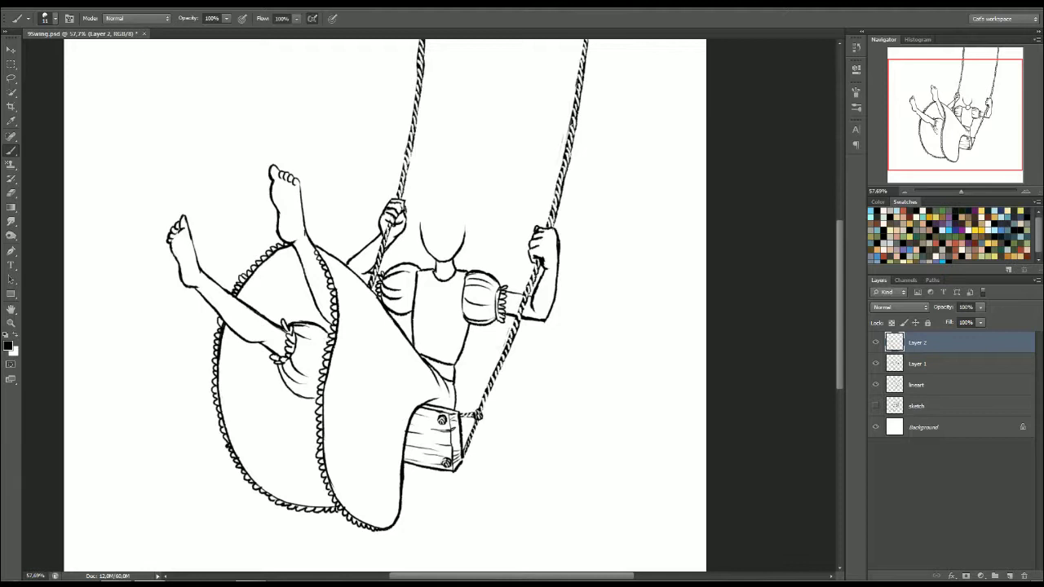
Show the sketch layer again and ink small marks for the nose and the mouth corner on the face.
click(876, 405)
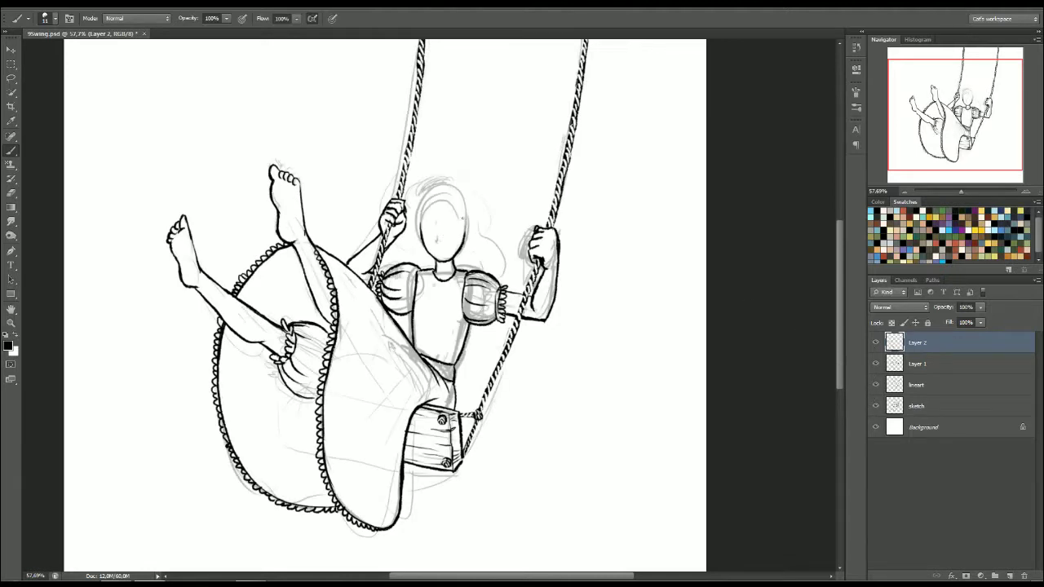
click(1024, 191)
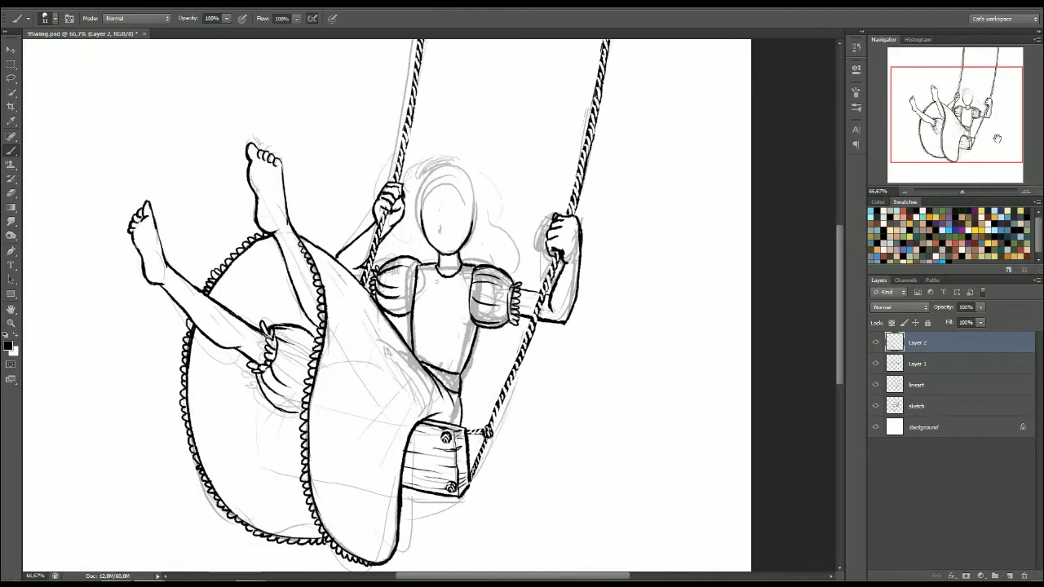
drag(974, 130, 955, 106)
drag(463, 334, 457, 335)
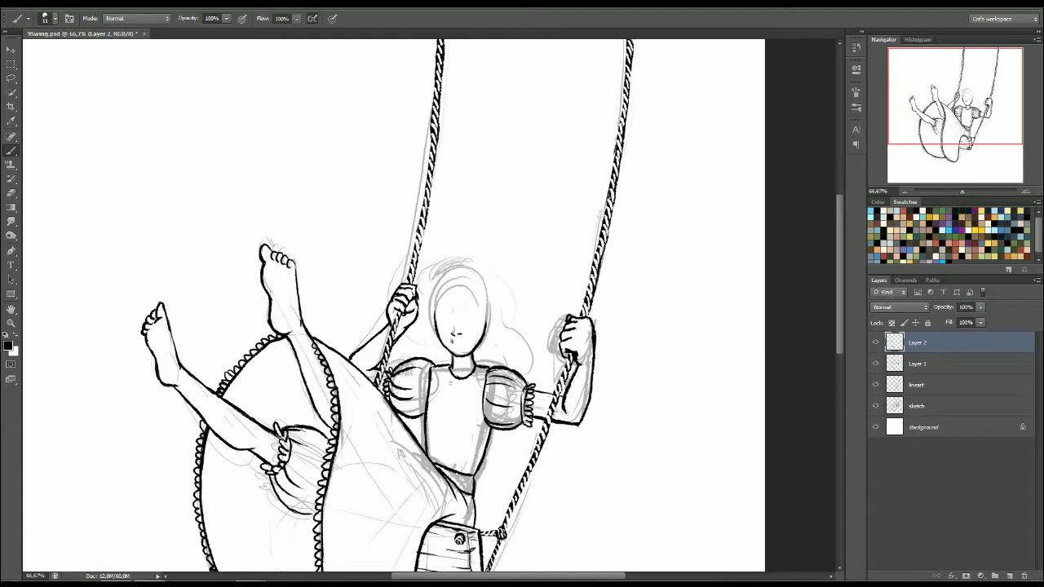
Ink the smiling upper and lower lip lines on the face, using a smaller brush for the second part.
click(1026, 191)
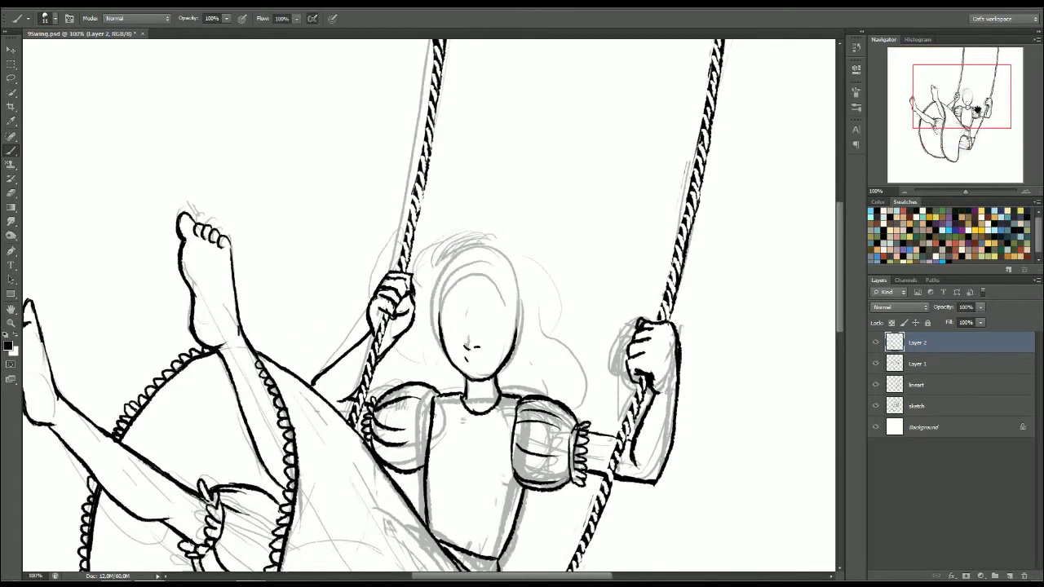
drag(976, 108, 982, 126)
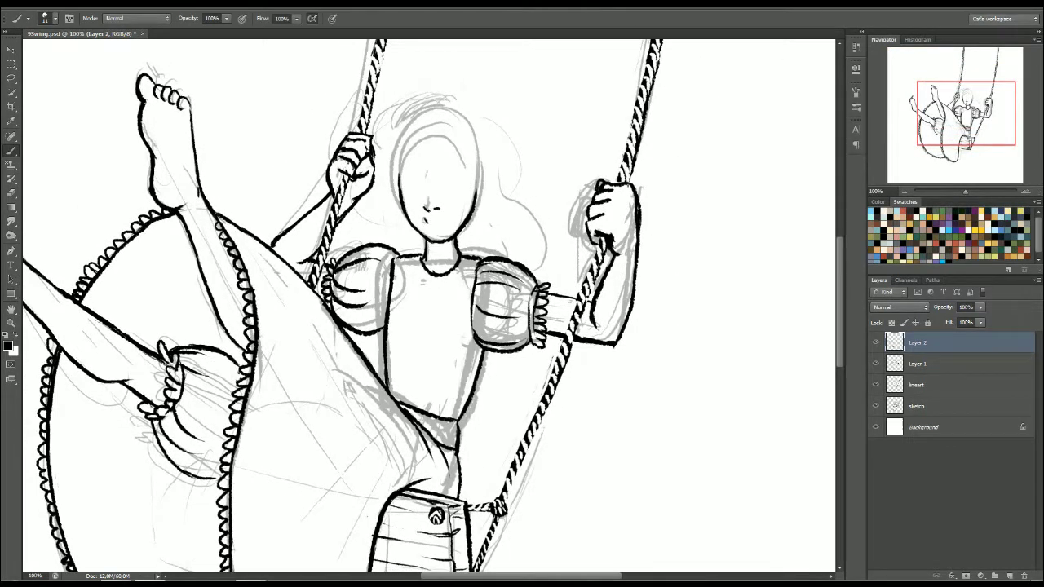
drag(422, 217, 443, 217)
right_click(458, 204)
click(480, 246)
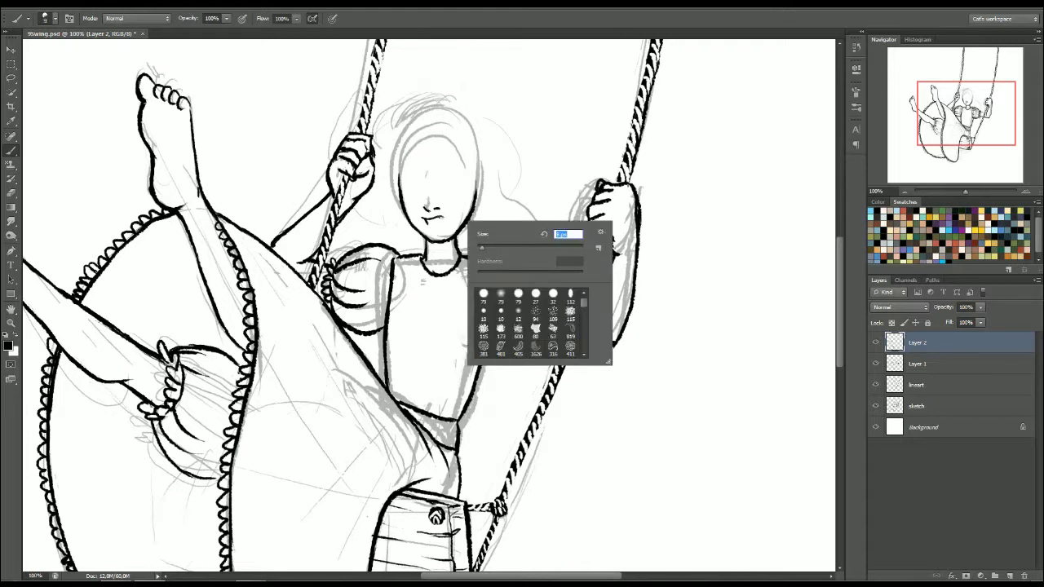
click(443, 216)
mouse_move(438, 216)
mouse_down()
mouse_move(443, 228)
mouse_move(451, 213)
mouse_up()
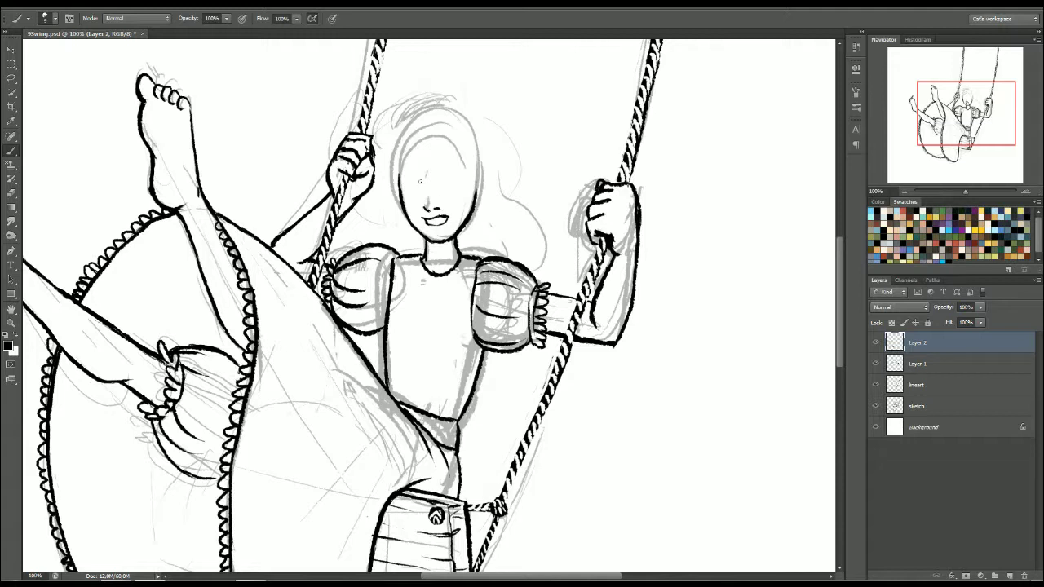
Open up the smile with white and darken the inside of the mouth in black, undoing the last stray stroke.
click(15, 335)
drag(431, 217, 447, 214)
click(15, 340)
drag(423, 217, 435, 217)
drag(422, 220, 447, 218)
key(ctrl+z)
Clean up the teeth inside the open mouth with a smaller white brush and return to black.
click(13, 323)
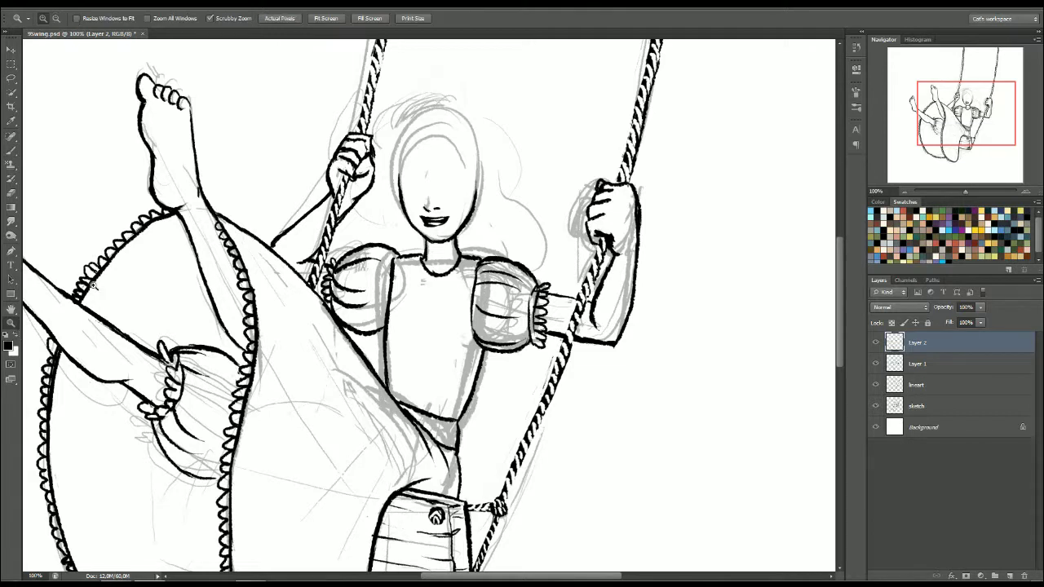
click(15, 334)
click(12, 153)
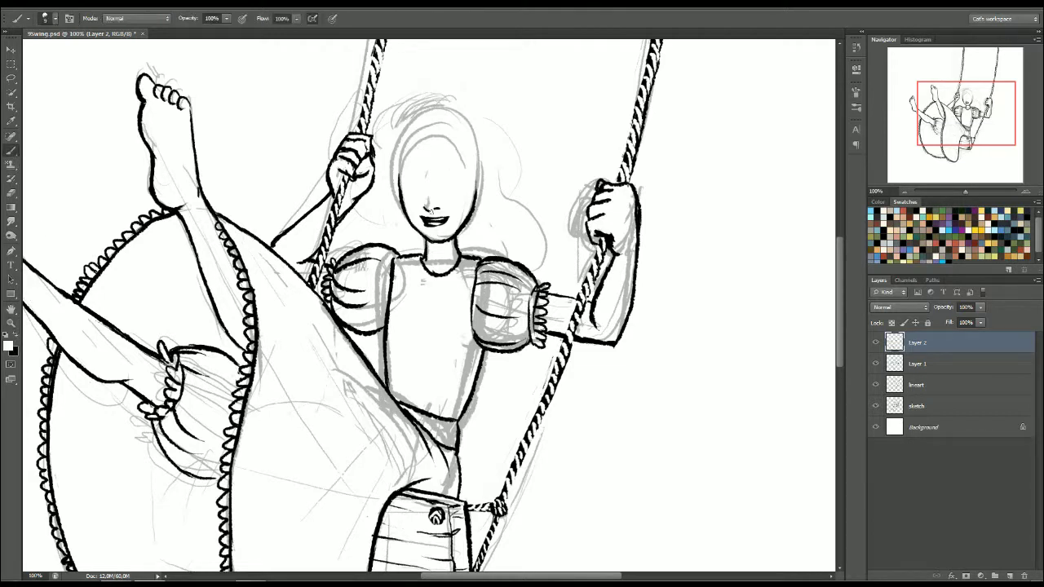
right_click(434, 210)
click(447, 217)
text(6)
key(Return)
click(17, 339)
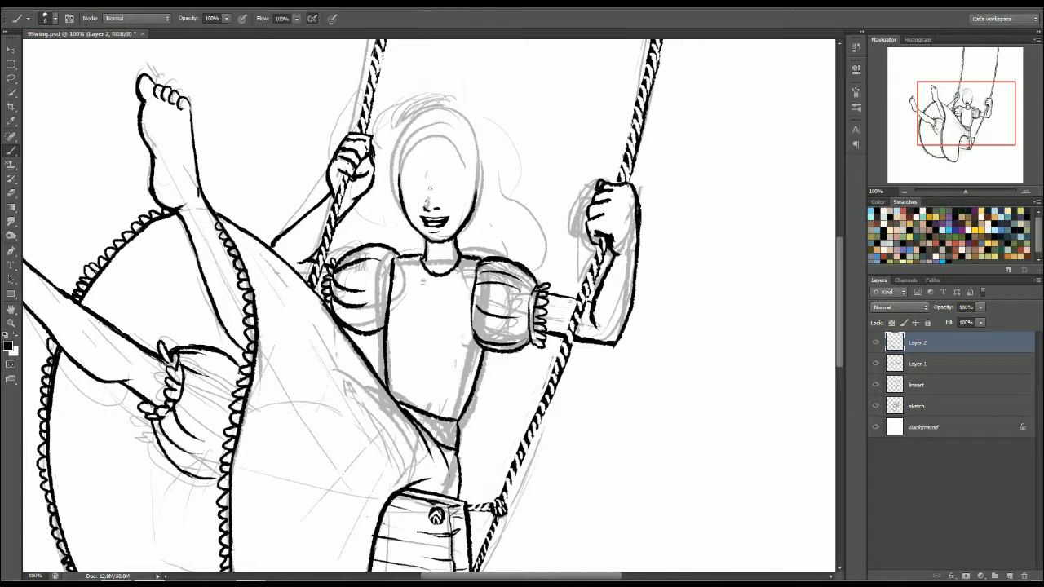
Ink the nose shading and the eye nearer the hair flow with lid, iris and lashes, and strengthen the chin line.
drag(426, 203, 463, 184)
key(x)
mouse_move(441, 239)
mouse_down()
mouse_move(414, 224)
mouse_move(443, 240)
mouse_up()
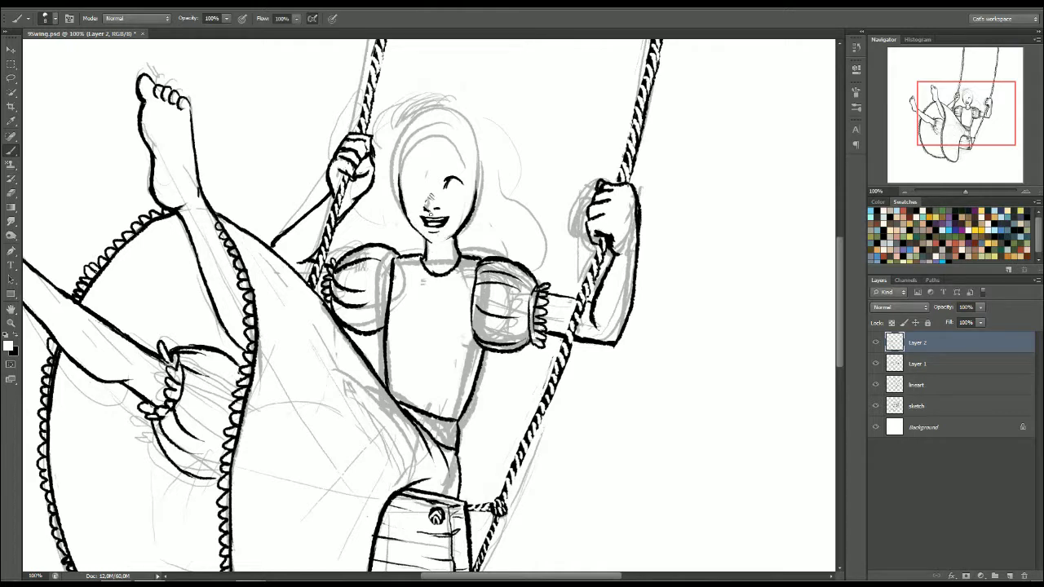
click(17, 342)
mouse_move(411, 227)
mouse_down()
mouse_move(438, 246)
mouse_move(456, 233)
mouse_up()
drag(448, 193, 465, 185)
mouse_move(458, 193)
mouse_down()
mouse_move(455, 177)
mouse_move(452, 189)
mouse_up()
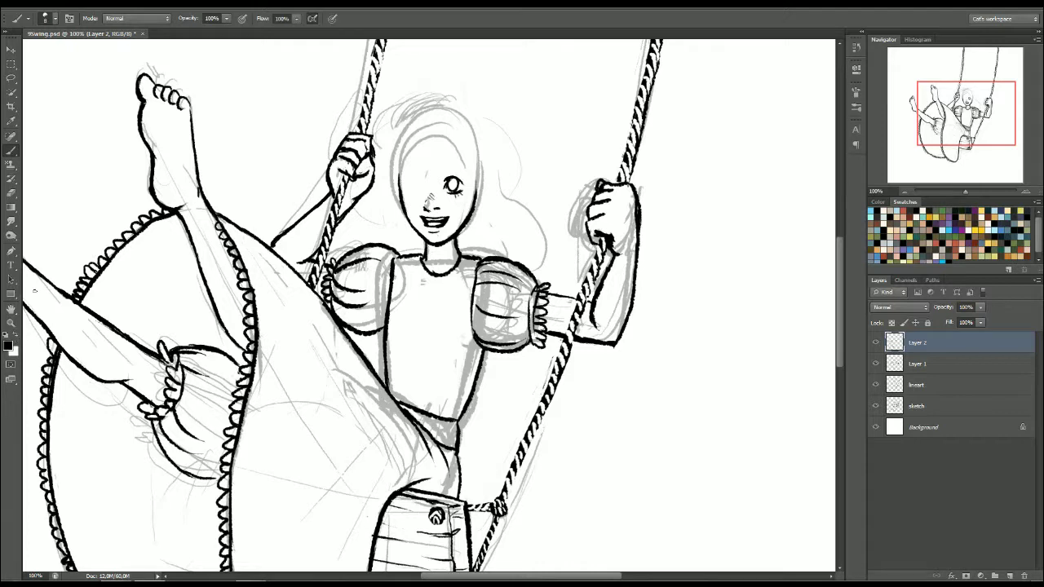
Refine the open mouth's lower lip and corner with alternating black and white touches.
click(14, 336)
drag(436, 228, 440, 225)
key(x)
drag(449, 216, 445, 221)
key(x)
drag(454, 214, 457, 215)
key(x)
Ink the eyebrow above the finished eye and outline the second eye.
drag(424, 182, 425, 186)
drag(443, 175, 469, 171)
drag(410, 189, 424, 189)
mouse_move(447, 249)
mouse_down()
mouse_move(444, 262)
mouse_move(448, 248)
mouse_move(437, 246)
mouse_up()
drag(470, 313, 475, 337)
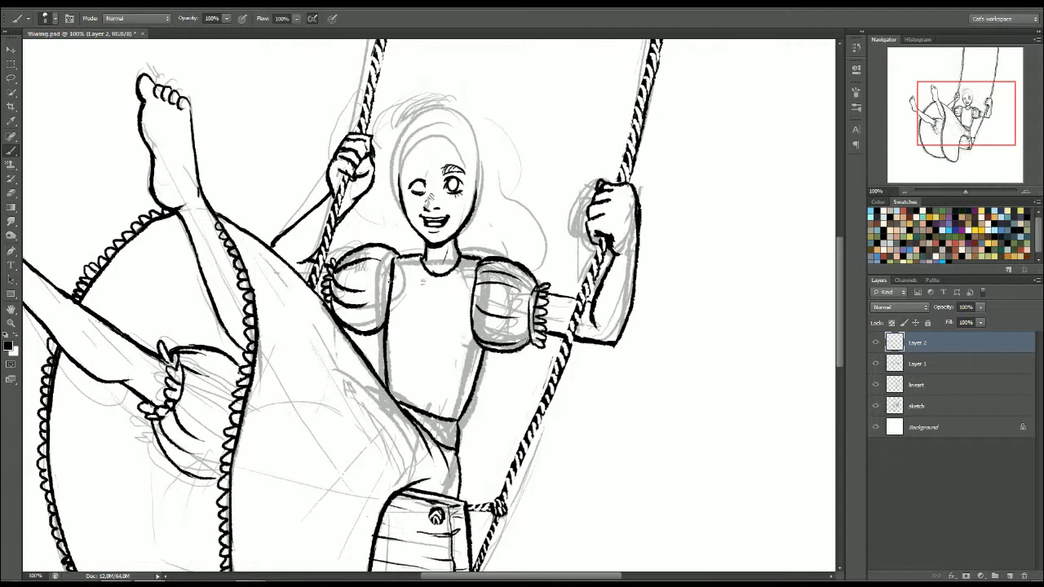
Complete the second eye with iris, lashes and eyebrow, and thicken the far forearm's outline.
drag(275, 240, 292, 223)
drag(430, 174, 429, 166)
drag(411, 189, 426, 190)
drag(415, 180, 421, 191)
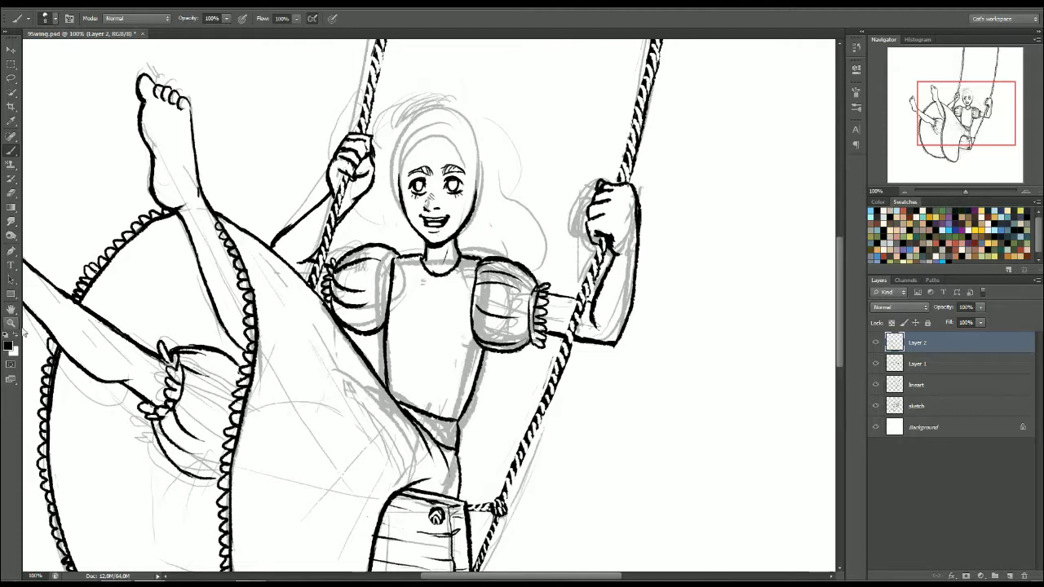
key(x)
key(x)
drag(411, 181, 419, 185)
Create Layer 3 and ink the fringe, the side curls and a headband with a flower on it.
key(ctrl+shift+n)
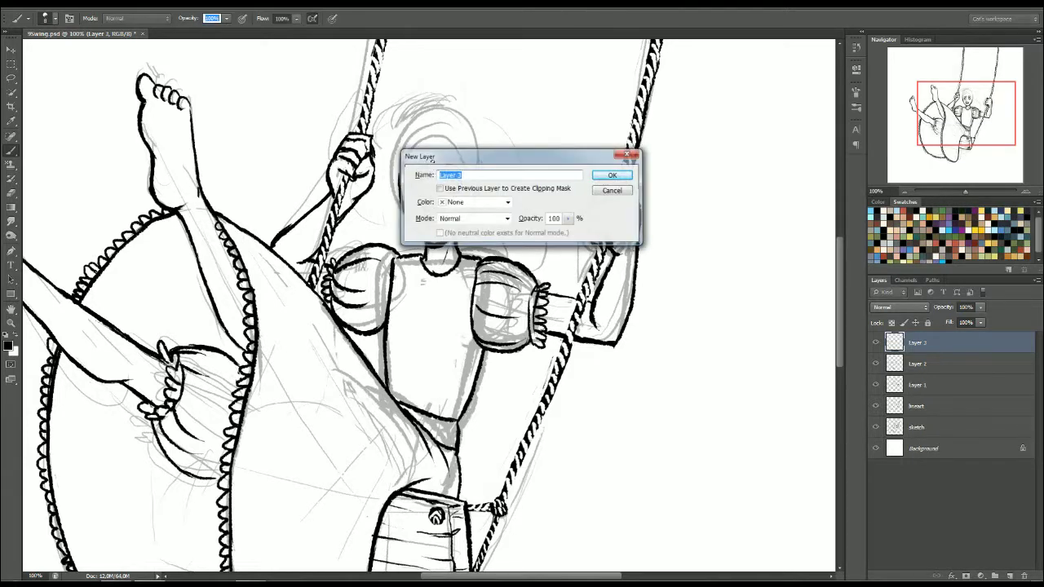
key(Return)
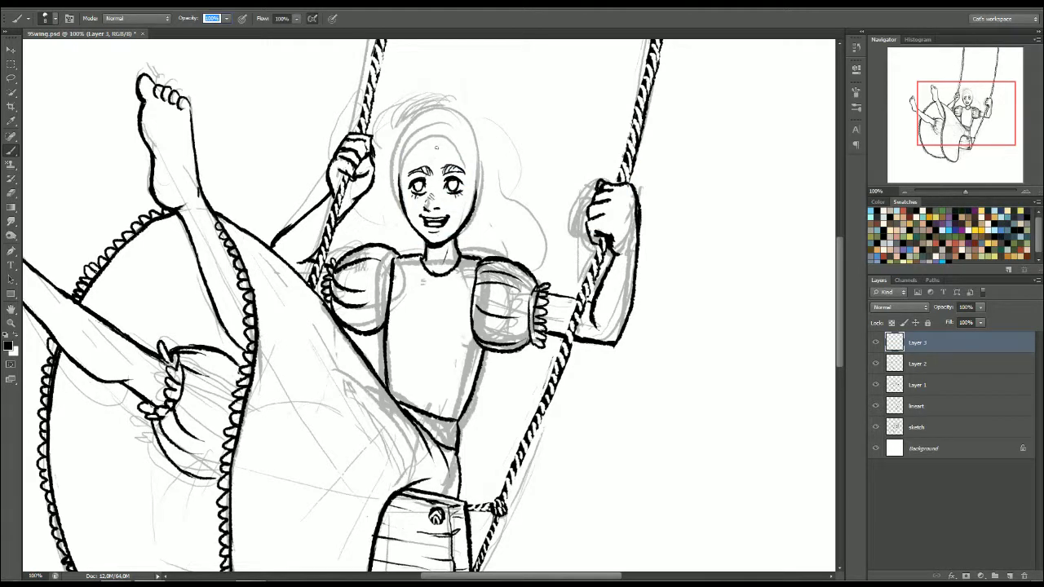
mouse_move(434, 147)
mouse_down()
mouse_move(441, 135)
mouse_move(421, 165)
mouse_move(447, 158)
mouse_up()
mouse_move(445, 141)
mouse_down()
mouse_move(469, 191)
mouse_move(456, 219)
mouse_move(470, 234)
mouse_move(459, 225)
mouse_up()
drag(463, 146, 487, 205)
drag(406, 142, 465, 137)
mouse_move(397, 149)
mouse_down()
mouse_move(438, 121)
mouse_move(493, 149)
mouse_move(456, 131)
mouse_move(473, 120)
mouse_up()
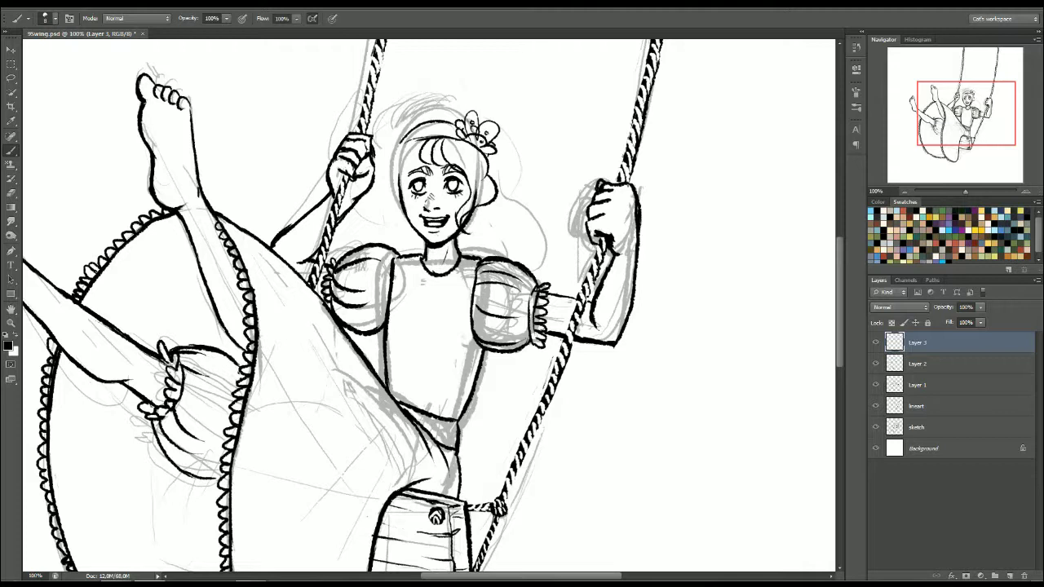
Ink the wavy locks framing the face on the side of the far hand and add pupils to both eyes.
mouse_move(412, 140)
mouse_down()
mouse_move(394, 145)
mouse_move(392, 210)
mouse_up()
mouse_move(406, 158)
mouse_down()
mouse_move(385, 175)
mouse_move(379, 203)
mouse_up()
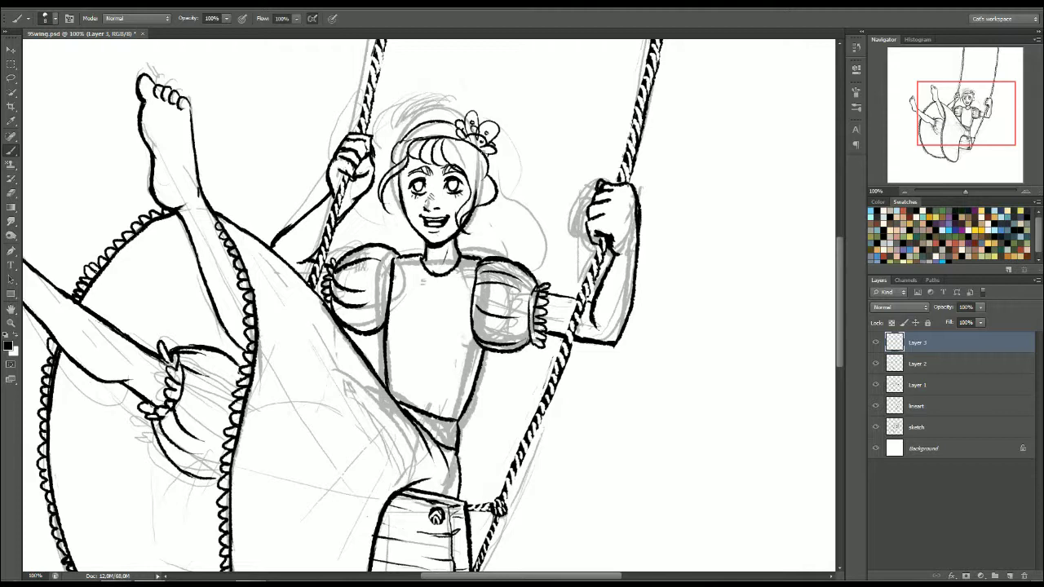
mouse_move(451, 180)
mouse_down()
mouse_move(454, 188)
mouse_move(419, 188)
mouse_up()
drag(415, 179, 418, 184)
Ink the crown of the hair and the long wavy hair flowing behind the head and over the near shoulder.
mouse_move(480, 113)
mouse_down()
mouse_move(506, 131)
mouse_move(500, 149)
mouse_move(516, 172)
mouse_move(508, 192)
mouse_move(518, 174)
mouse_move(523, 210)
mouse_up()
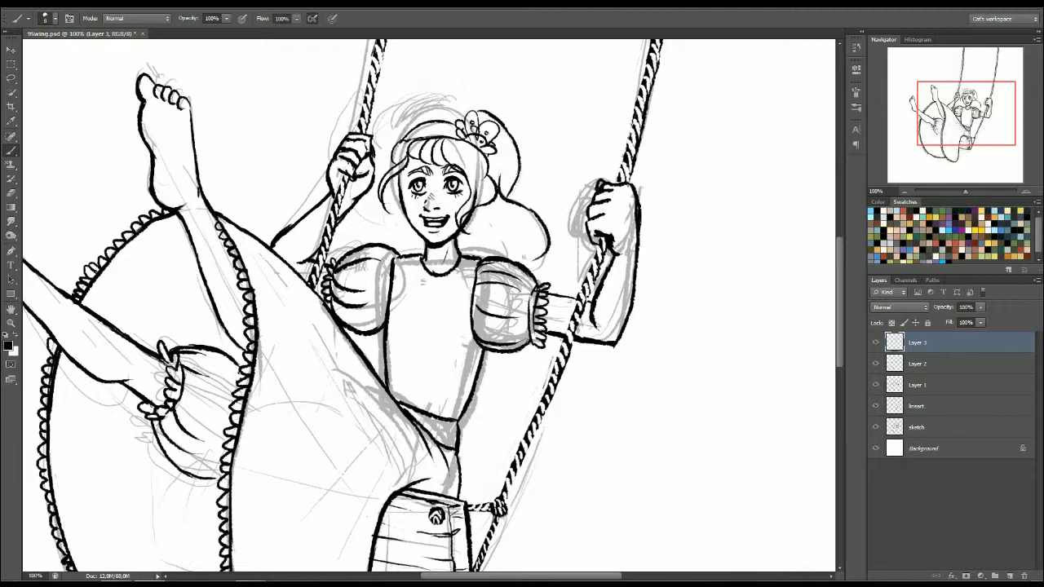
drag(541, 258, 529, 267)
drag(503, 219, 534, 260)
mouse_move(434, 111)
mouse_down()
mouse_move(479, 101)
mouse_move(399, 122)
mouse_move(380, 163)
mouse_move(394, 245)
mouse_up()
drag(514, 199, 567, 189)
Hide the sketch layer and paint out the outer hair lock beside the far hand with a larger white brush.
click(15, 335)
right_click(381, 174)
click(875, 426)
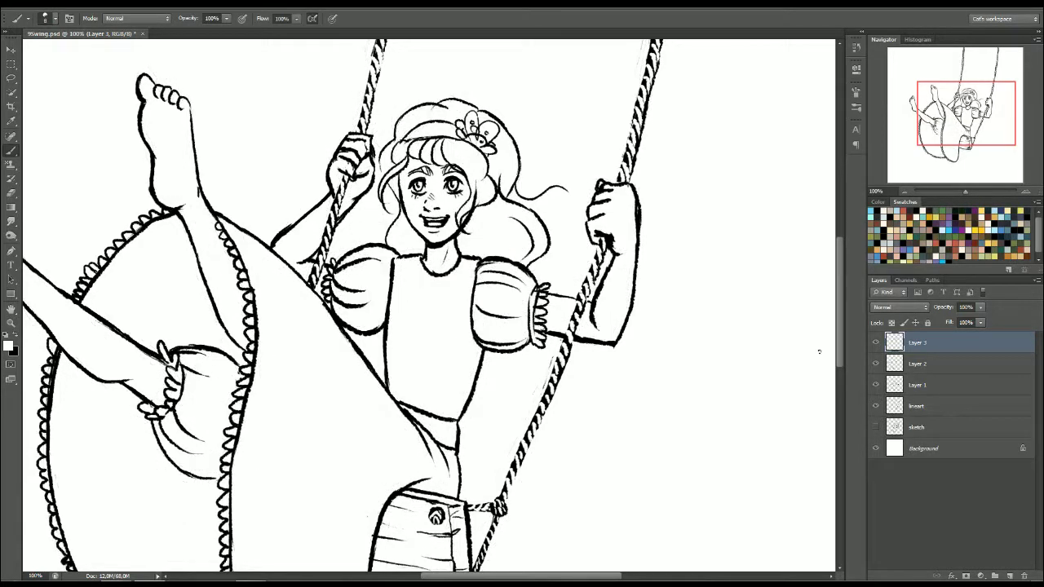
right_click(403, 173)
click(402, 176)
drag(381, 170, 377, 155)
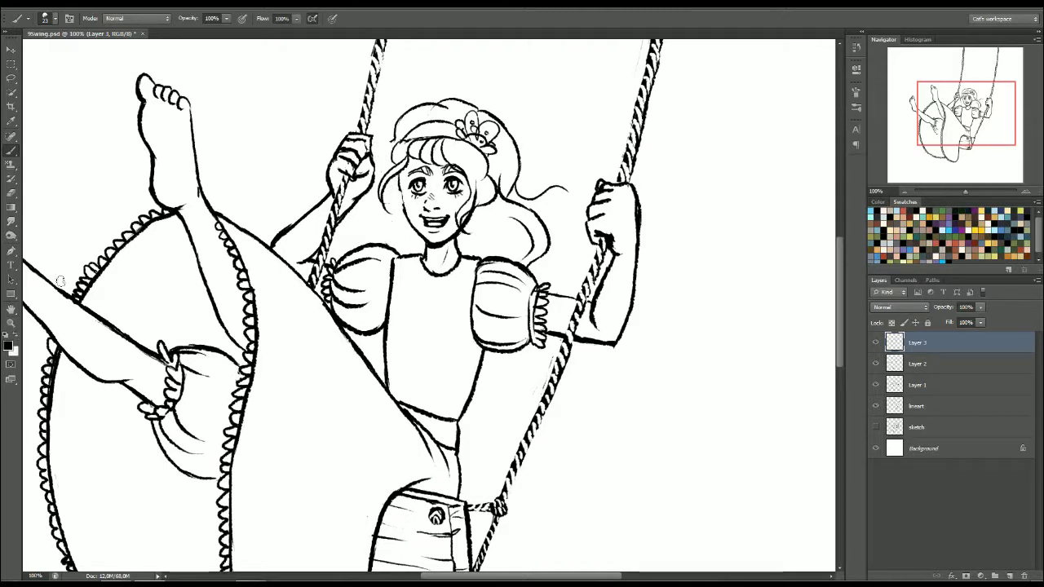
Re-ink the outer hair lock beside the far hand with a smaller black brush and switch to white.
right_click(388, 181)
drag(440, 221, 435, 227)
key(Return)
key(x)
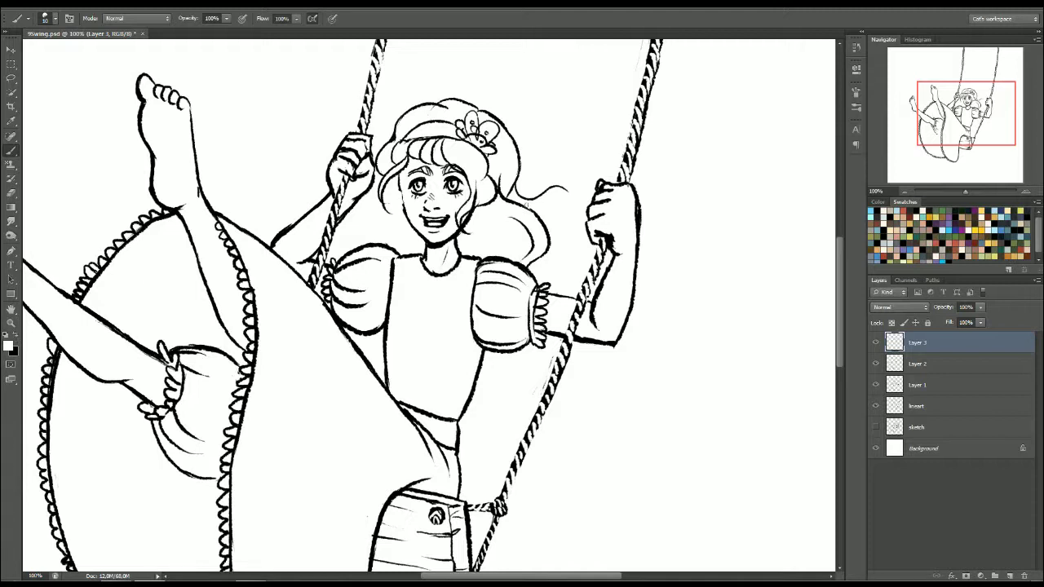
Paint out the long hair lying over the near shoulder and the stray line beside the far cheek in white.
mouse_move(499, 184)
mouse_down()
mouse_move(503, 202)
mouse_move(474, 201)
mouse_move(510, 200)
mouse_move(540, 222)
mouse_move(543, 251)
mouse_up()
drag(517, 220, 520, 221)
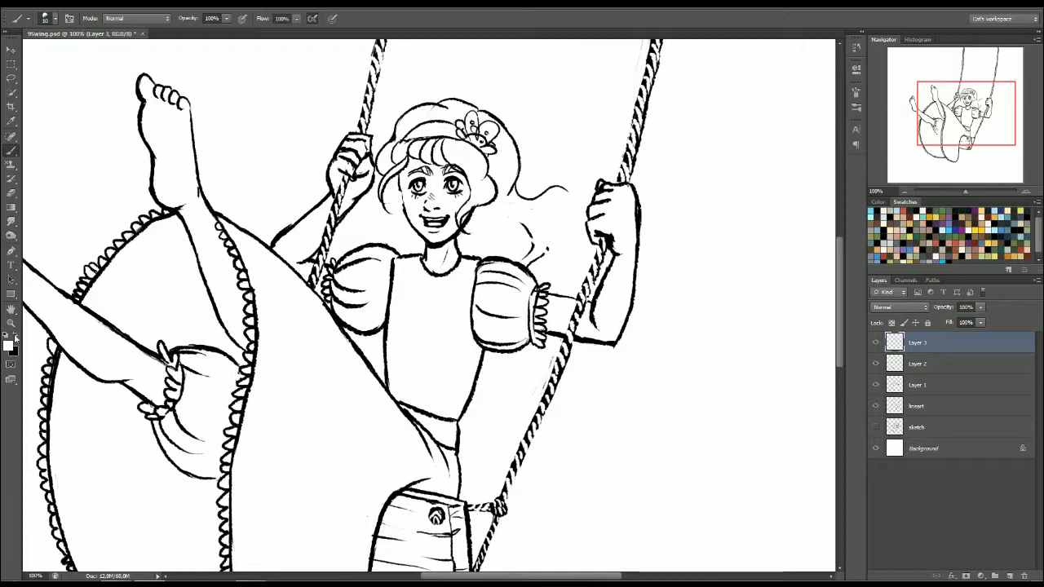
key(x)
drag(399, 173, 405, 211)
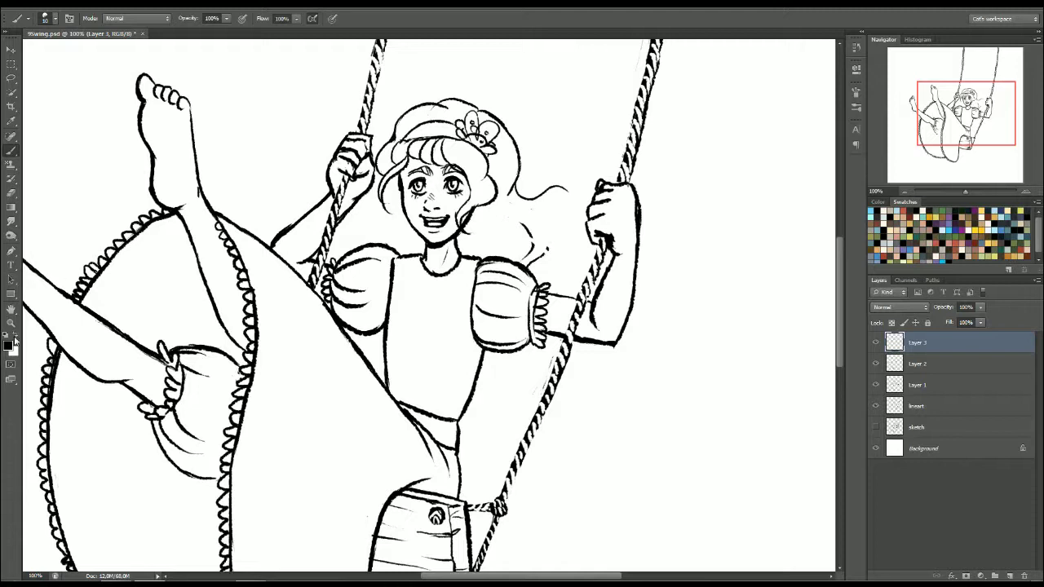
key(x)
drag(399, 179, 398, 196)
mouse_move(535, 238)
mouse_down()
mouse_move(530, 231)
mouse_move(545, 248)
mouse_move(528, 265)
mouse_move(538, 260)
mouse_up()
click(532, 210)
Ink windblown hair strands streaming from the neck and the back of the head, plus a lock beside the far jaw.
click(16, 335)
mouse_move(387, 178)
mouse_down()
mouse_move(414, 246)
mouse_move(534, 236)
mouse_up()
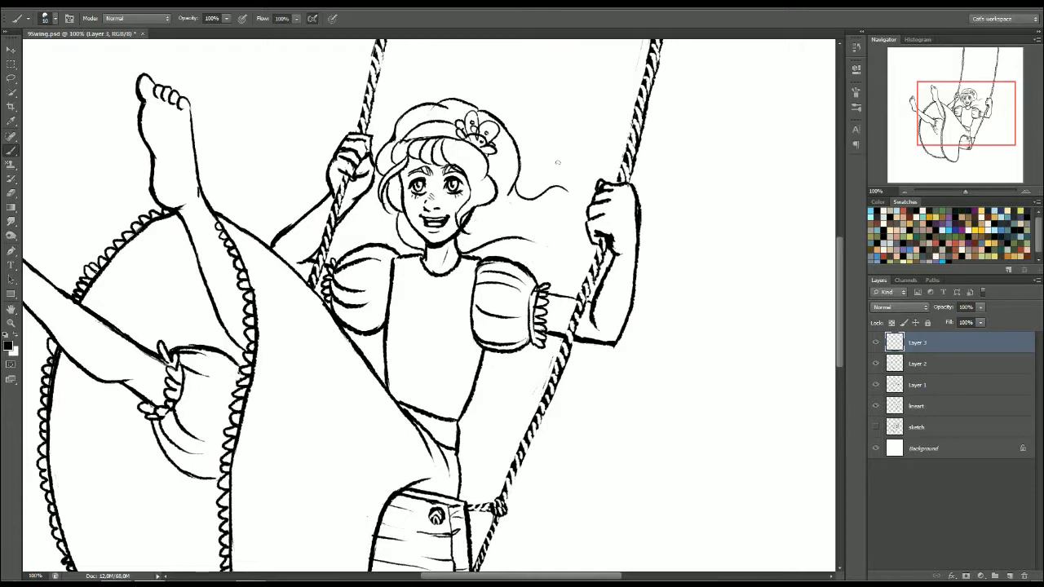
mouse_move(468, 252)
mouse_down()
mouse_move(508, 238)
mouse_move(573, 259)
mouse_up()
drag(525, 186, 514, 196)
drag(523, 156, 563, 154)
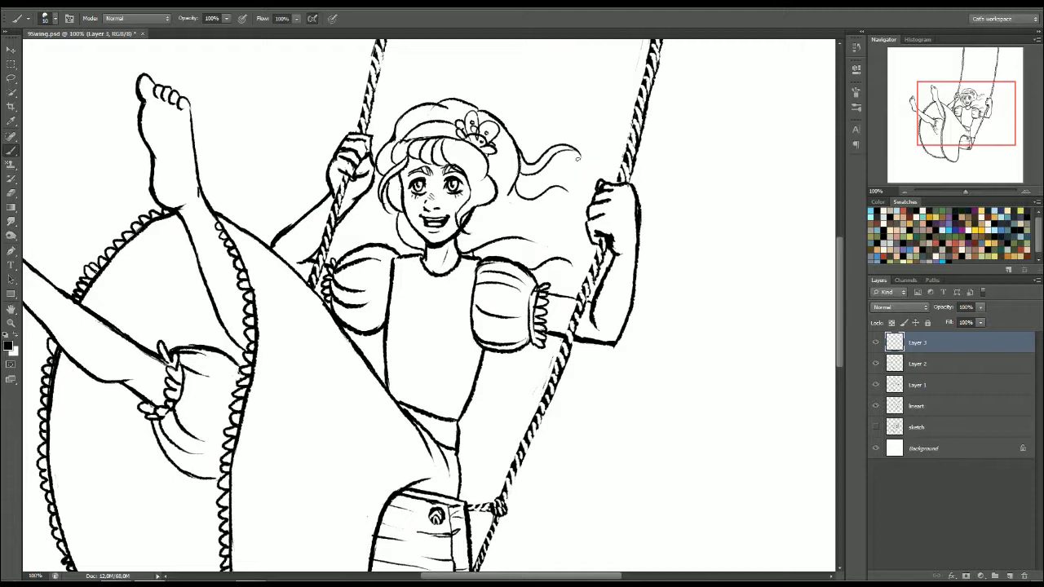
drag(520, 171, 544, 191)
Paint out the old hair outline in white where the new windblown strands leave the back of the head.
key(x)
drag(516, 169, 524, 198)
mouse_move(511, 147)
mouse_down()
mouse_move(525, 171)
mouse_move(519, 153)
mouse_up()
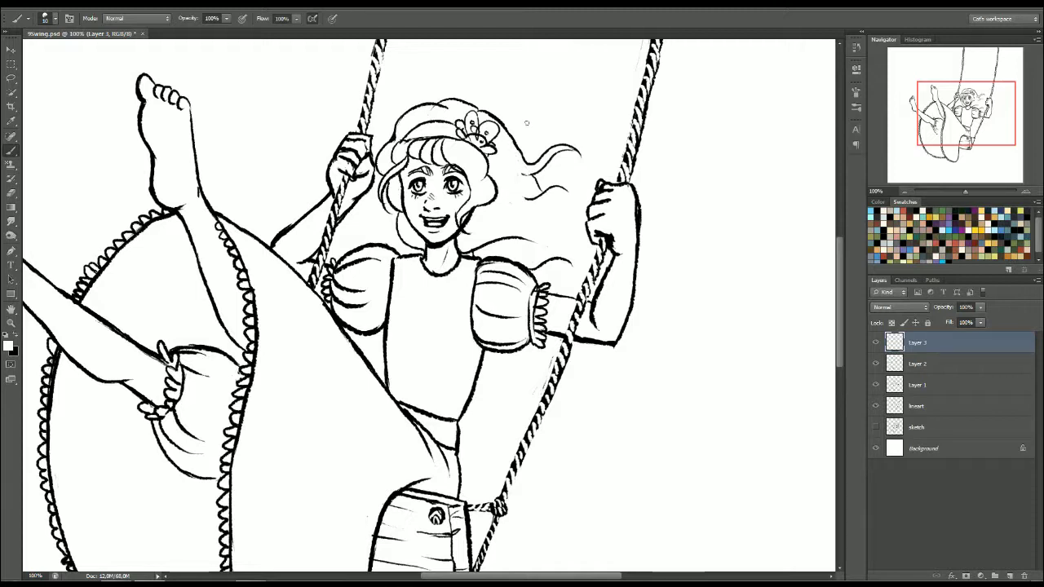
Paint out the windblown strands behind the back of the head in white with a larger brush.
right_click(528, 155)
click(558, 186)
mouse_move(500, 118)
mouse_down()
mouse_move(524, 192)
mouse_move(561, 169)
mouse_move(533, 191)
mouse_move(561, 181)
mouse_move(535, 229)
mouse_up()
Add a new layer above Layer 3 and lower its opacity to 24%.
click(939, 427)
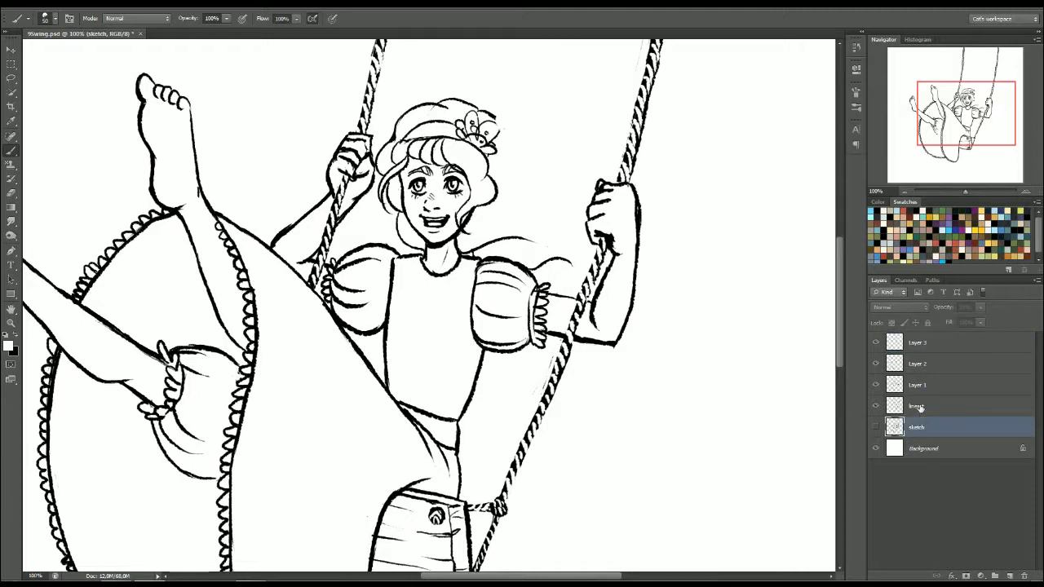
click(937, 348)
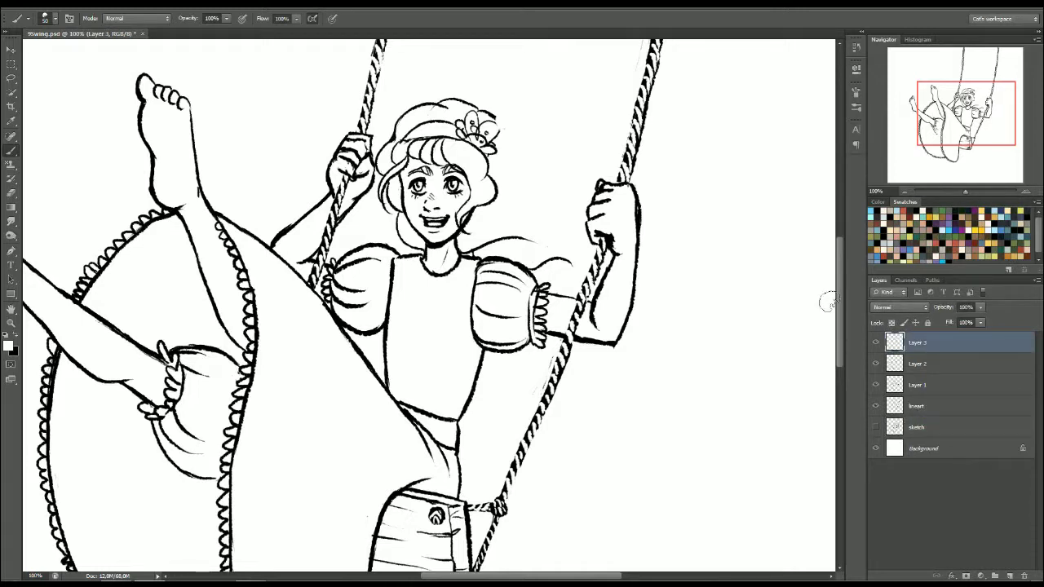
key(ctrl+shift+n)
key(Return)
right_click(534, 151)
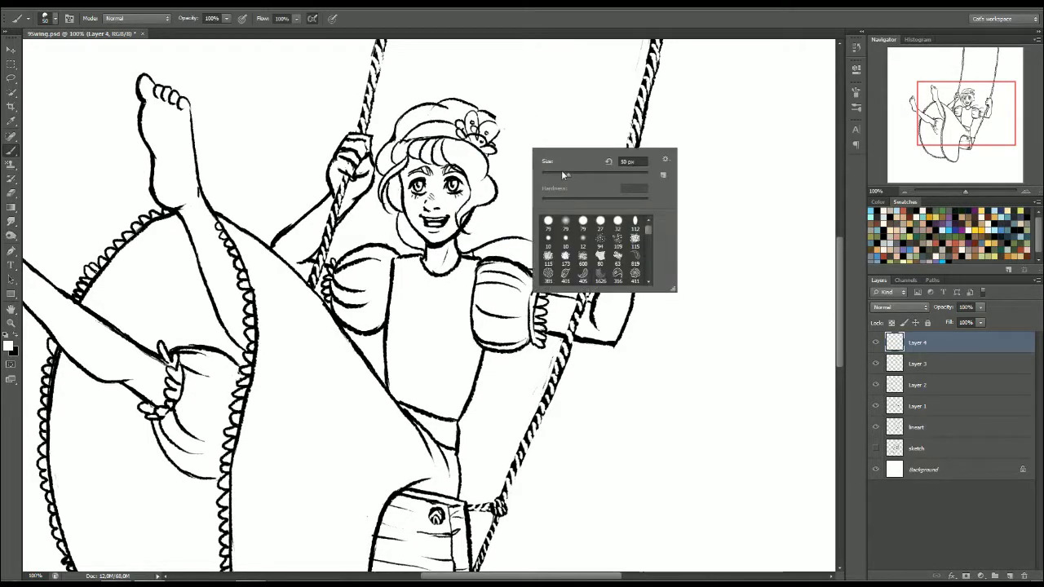
click(980, 307)
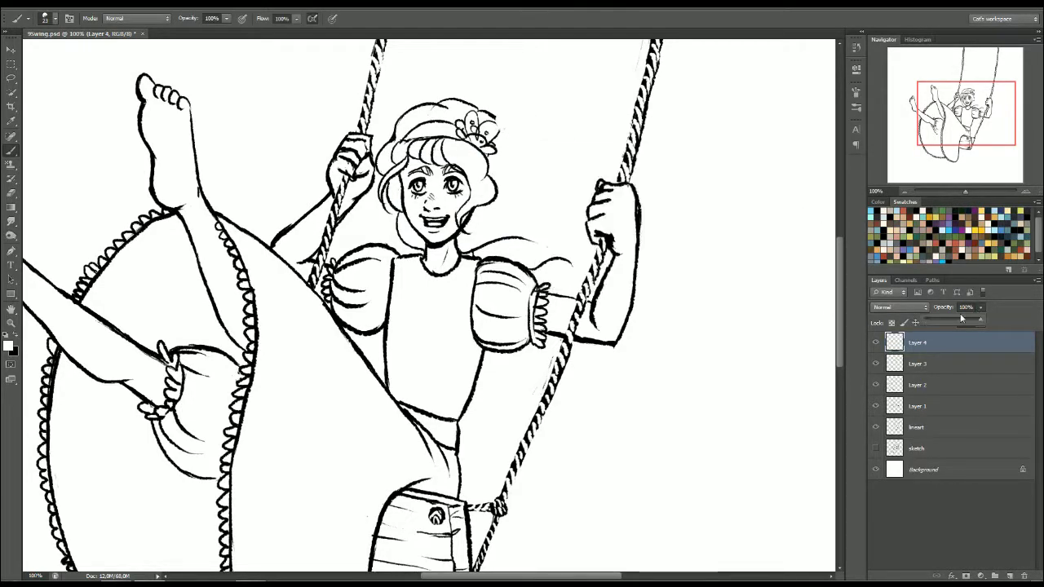
Rough in long, wavy hair blowing from the crown past the far arm with a 16 px black brush on the faint layer.
right_click(503, 127)
drag(530, 156, 525, 156)
click(494, 118)
key(x)
mouse_move(493, 118)
mouse_down()
mouse_move(528, 151)
mouse_move(514, 135)
mouse_move(527, 169)
mouse_move(517, 169)
mouse_move(526, 154)
mouse_move(537, 164)
mouse_move(532, 209)
mouse_up()
drag(537, 161, 540, 204)
mouse_move(472, 105)
mouse_down()
mouse_move(551, 145)
mouse_move(528, 145)
mouse_move(544, 142)
mouse_move(563, 214)
mouse_move(560, 186)
mouse_move(528, 178)
mouse_move(613, 235)
mouse_up()
mouse_move(475, 277)
mouse_down()
mouse_move(678, 251)
mouse_move(686, 282)
mouse_up()
drag(533, 196, 669, 269)
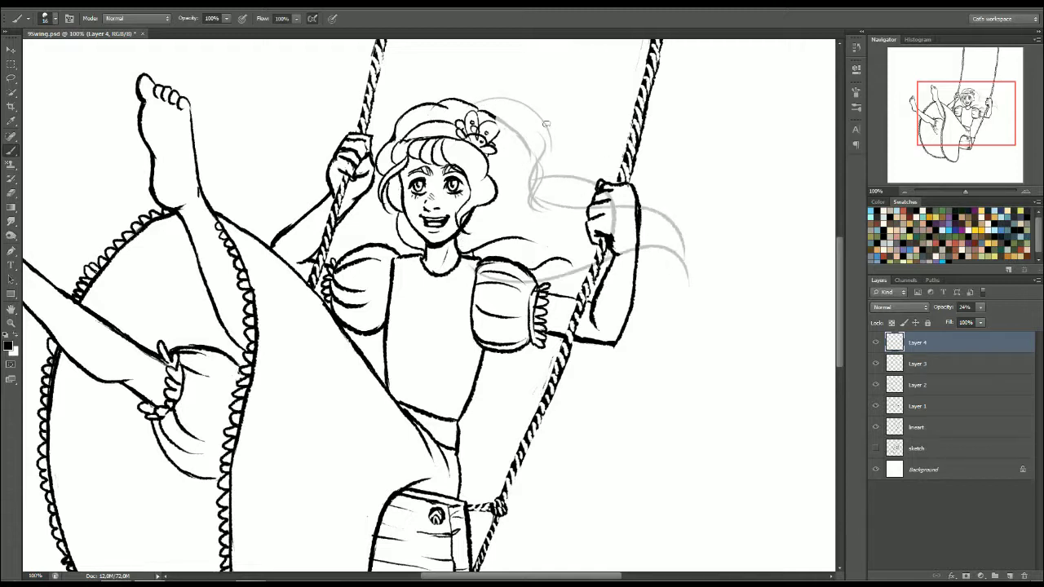
On Layer 3, ink the hair's first curve behind the crown with a thinner brush and remove the excess in white.
click(928, 371)
right_click(525, 190)
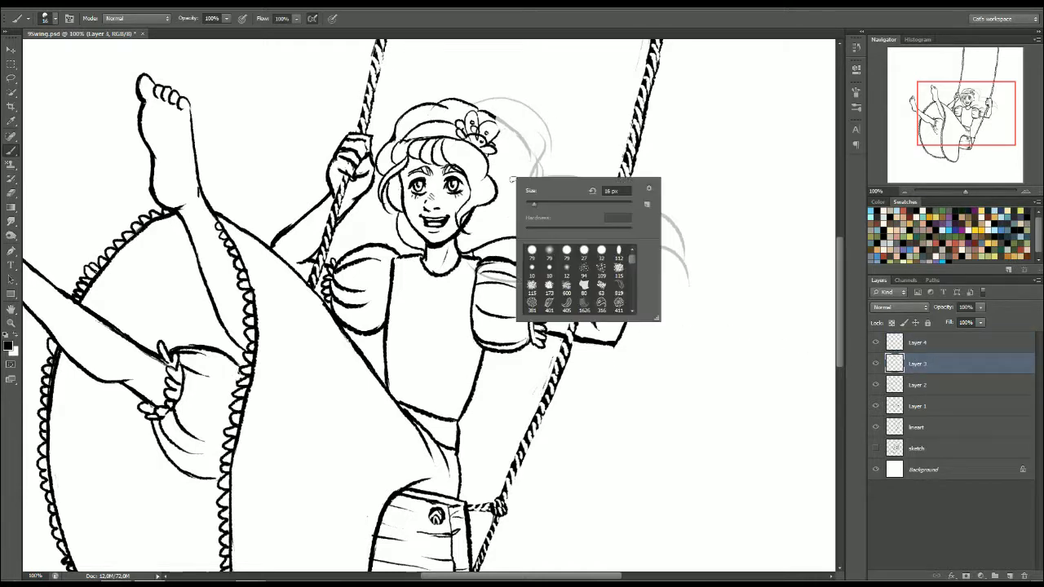
drag(533, 204, 530, 204)
click(476, 106)
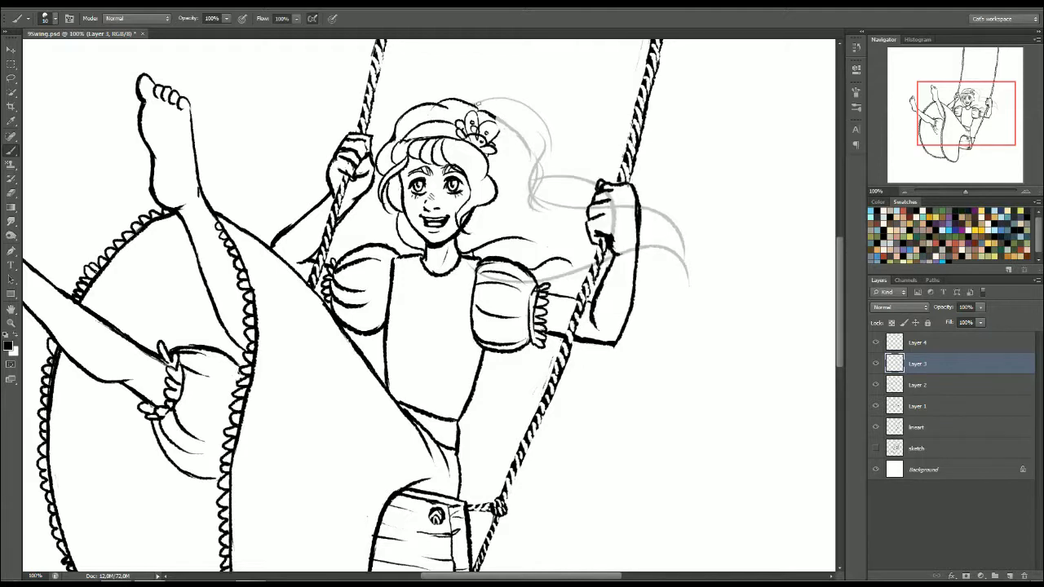
mouse_move(476, 106)
mouse_down()
mouse_move(497, 103)
mouse_move(539, 138)
mouse_up()
click(16, 337)
mouse_move(510, 115)
mouse_down()
mouse_move(536, 139)
mouse_move(482, 112)
mouse_move(493, 121)
mouse_up()
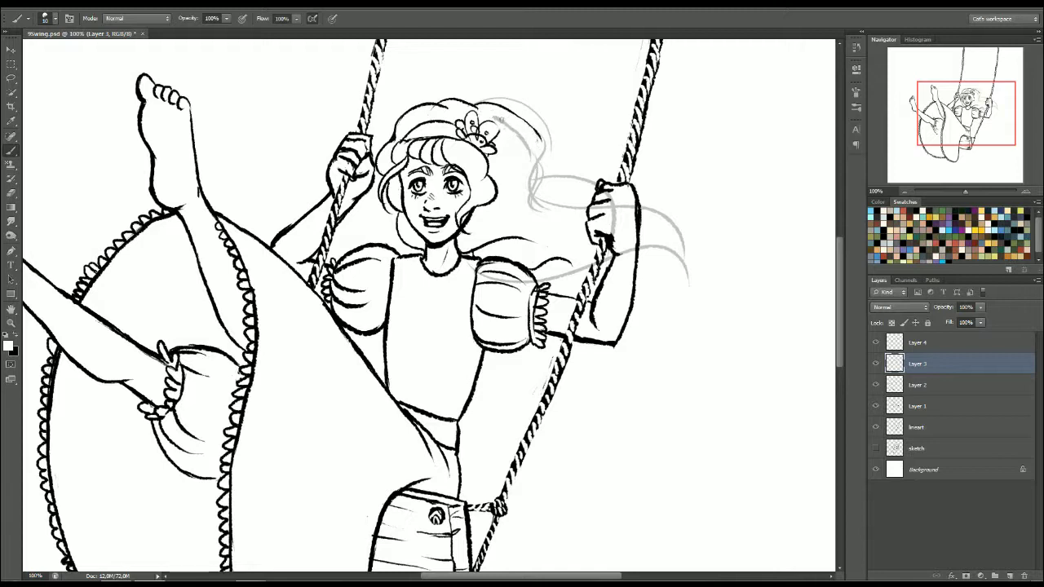
Ink the upper outline, lower edge and tip of the flowing hair in black, running behind the far arm.
click(16, 336)
mouse_move(478, 102)
mouse_down()
mouse_move(536, 134)
mouse_move(534, 199)
mouse_move(588, 199)
mouse_move(689, 249)
mouse_up()
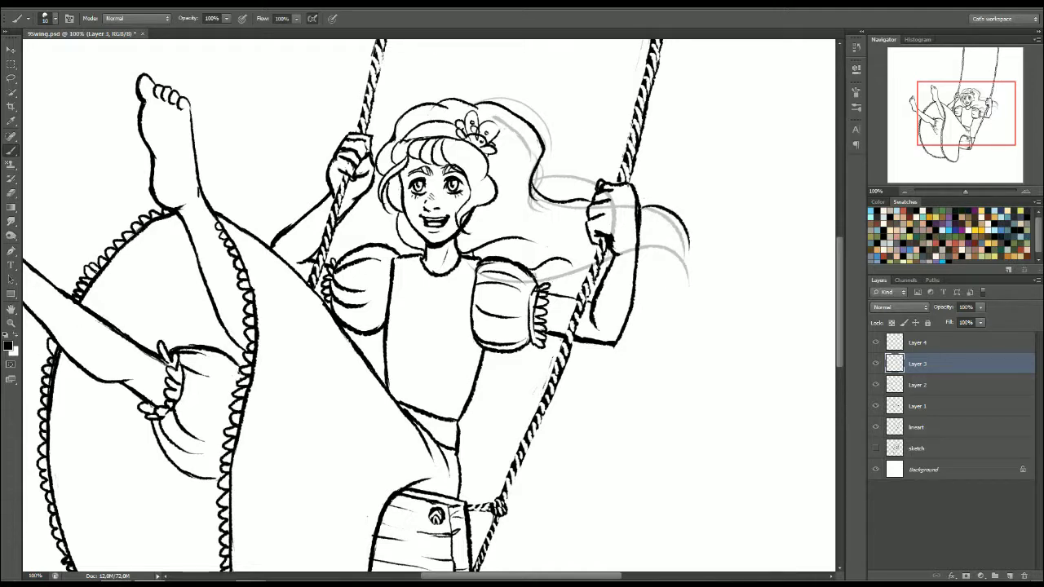
drag(533, 278, 611, 258)
drag(531, 276, 596, 263)
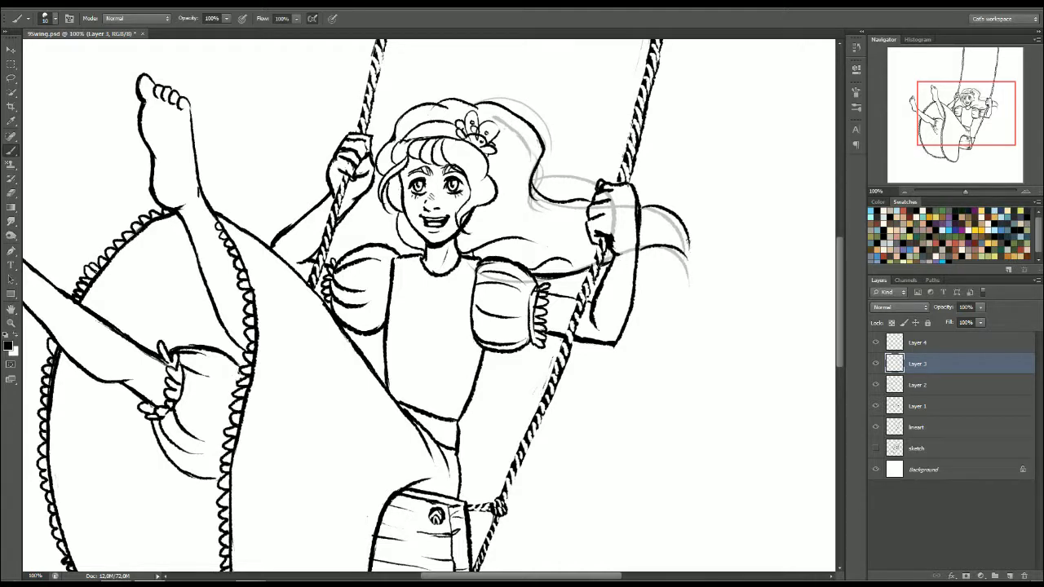
drag(690, 238, 684, 262)
Hide the guide layer, thin the lower hair line above the far sleeve and paint out the bulging curve behind the head in white.
click(875, 342)
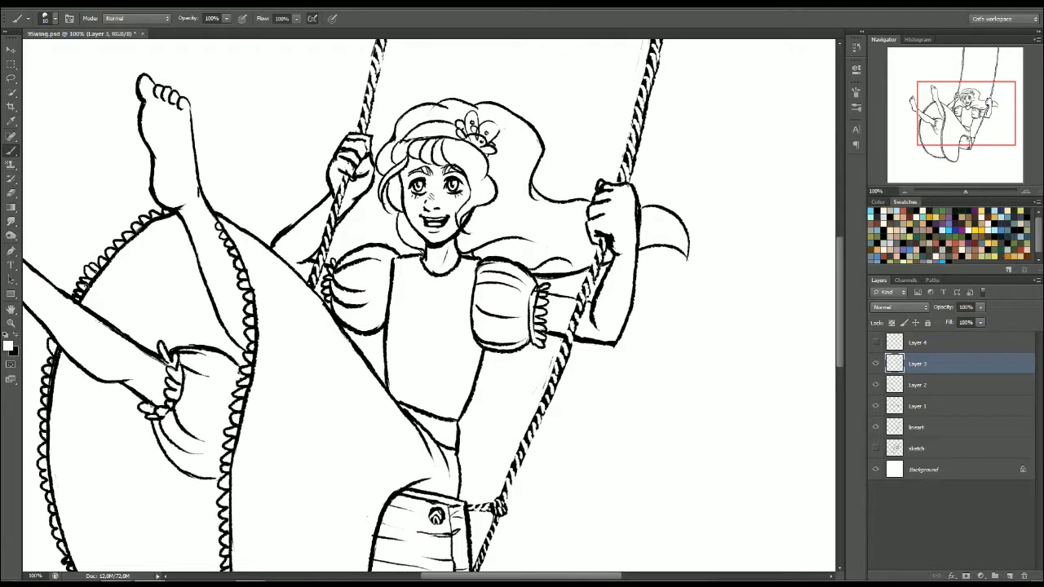
mouse_move(563, 260)
mouse_down()
mouse_move(538, 263)
mouse_move(534, 248)
mouse_move(495, 228)
mouse_move(559, 272)
mouse_up()
drag(535, 125, 542, 160)
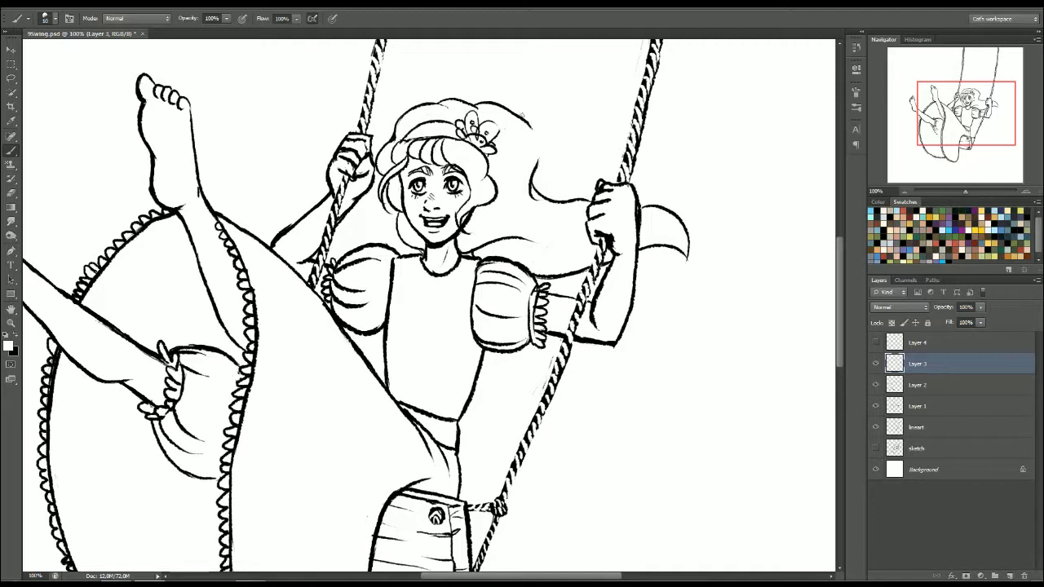
drag(524, 119, 537, 172)
Re-ink the hair's outer curve closer to the head in black and add flowing inner strands toward the far hand.
key(x)
drag(507, 109, 533, 170)
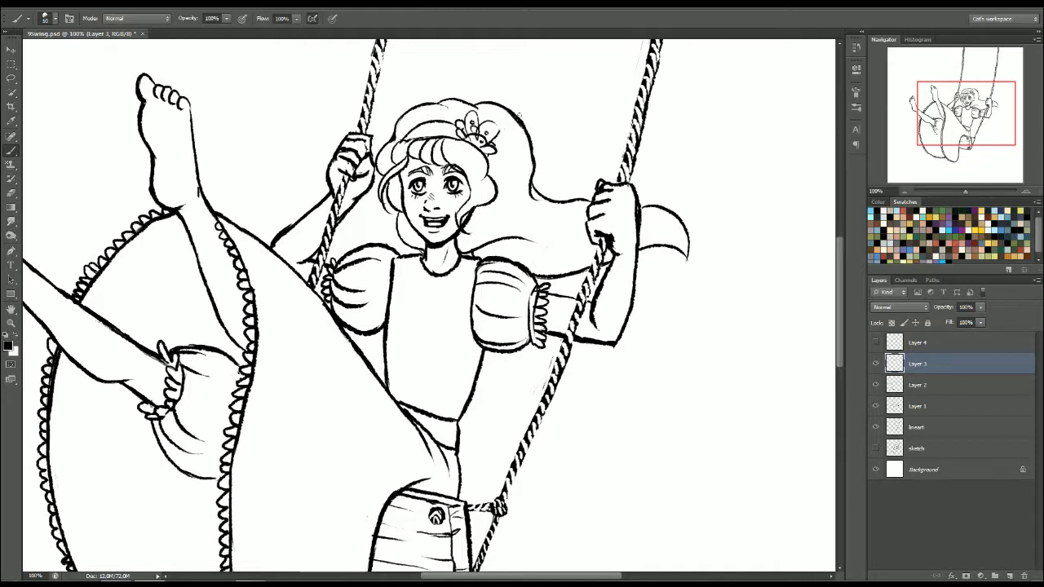
mouse_move(507, 168)
mouse_down()
mouse_move(548, 241)
mouse_move(509, 144)
mouse_move(538, 220)
mouse_move(567, 238)
mouse_up()
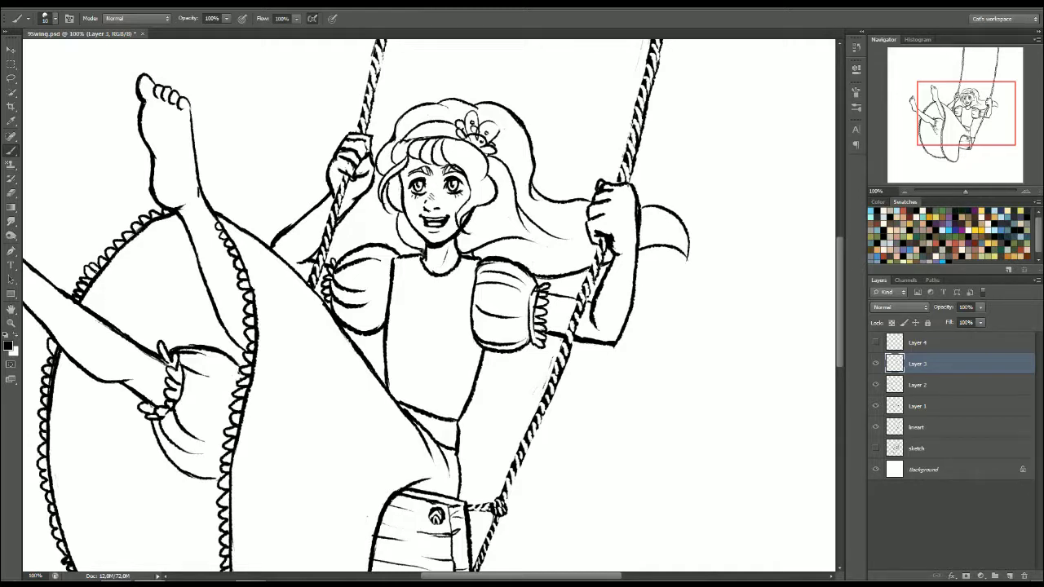
Fill the dress's waistband with dense black hatching.
click(903, 192)
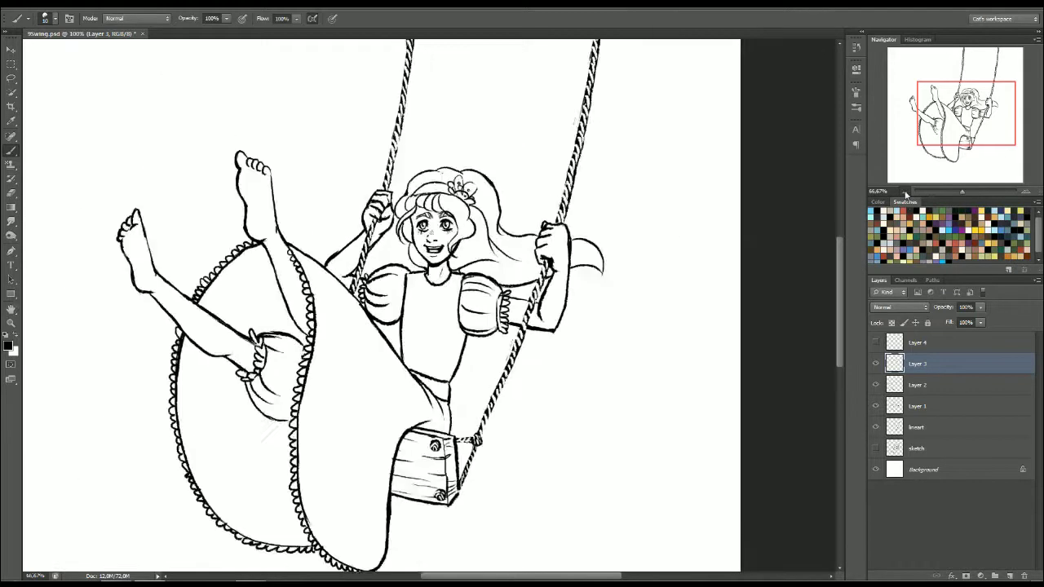
click(904, 191)
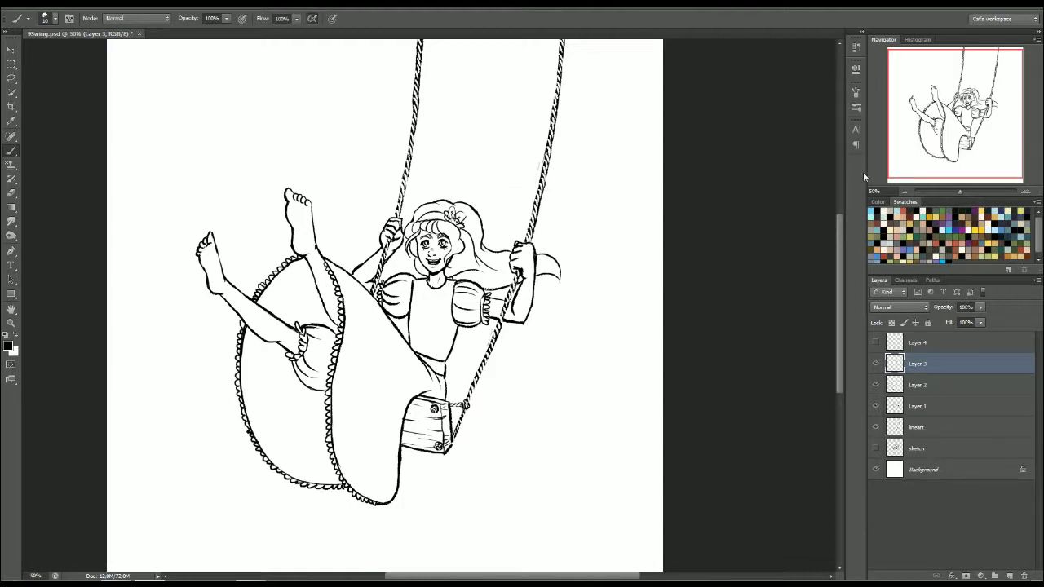
click(903, 191)
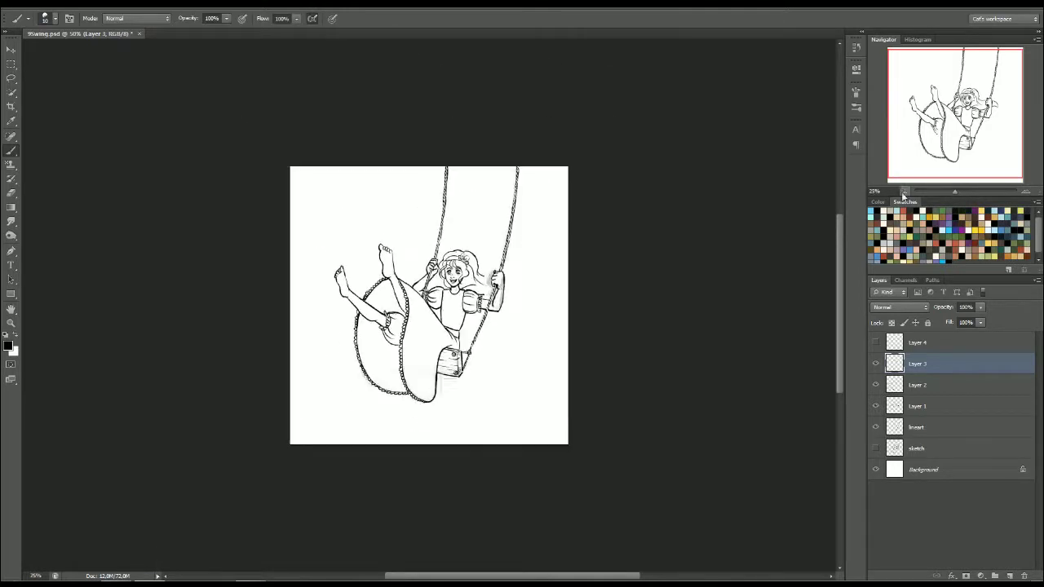
click(1025, 191)
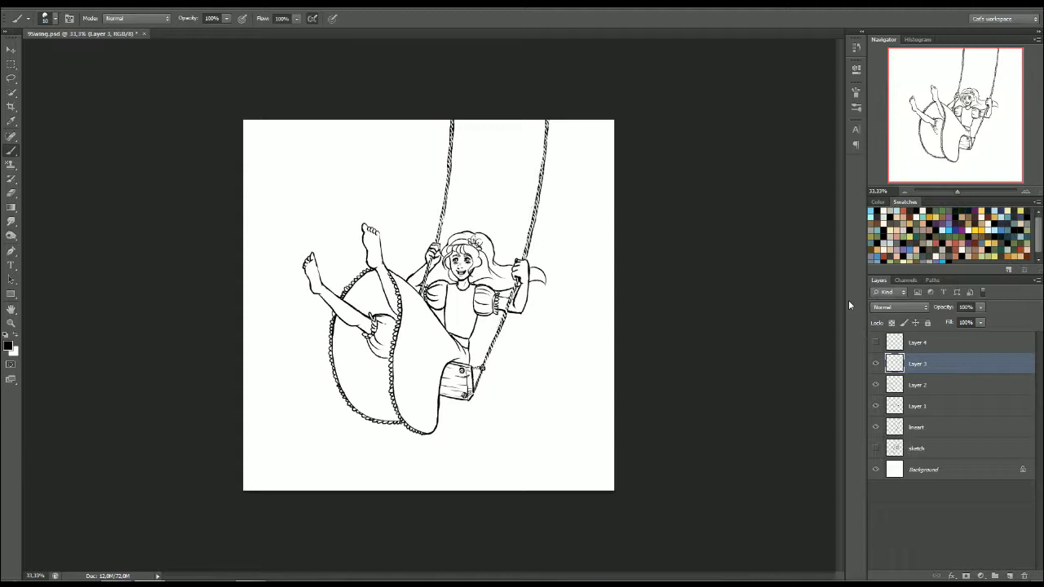
click(1025, 190)
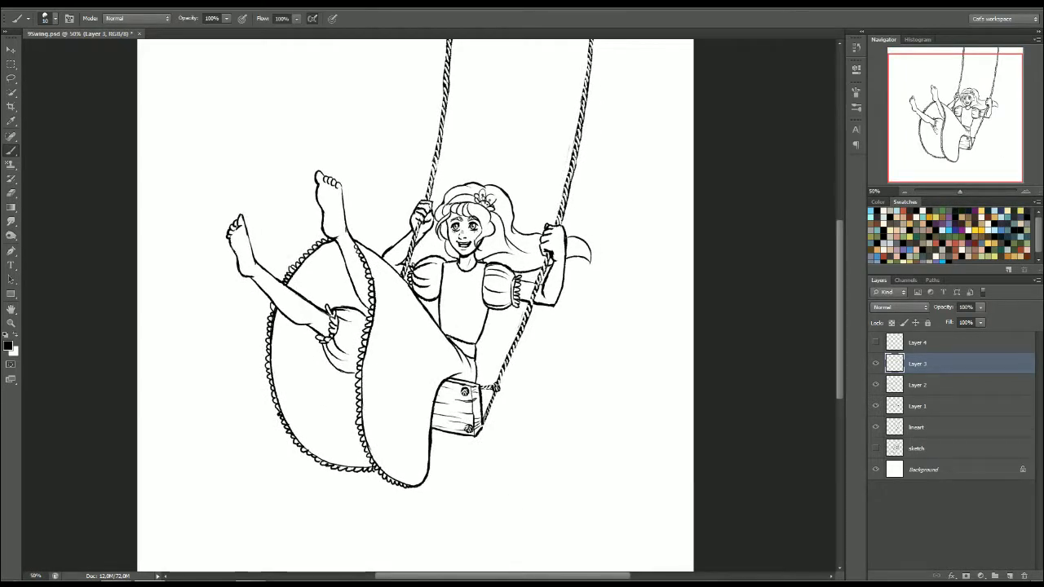
drag(456, 336, 460, 350)
drag(463, 343, 474, 358)
Add small gather lines at the bloomers' cuff and the far sleeve's cuff, touching up the bloomers' cuff in white.
drag(323, 347, 339, 312)
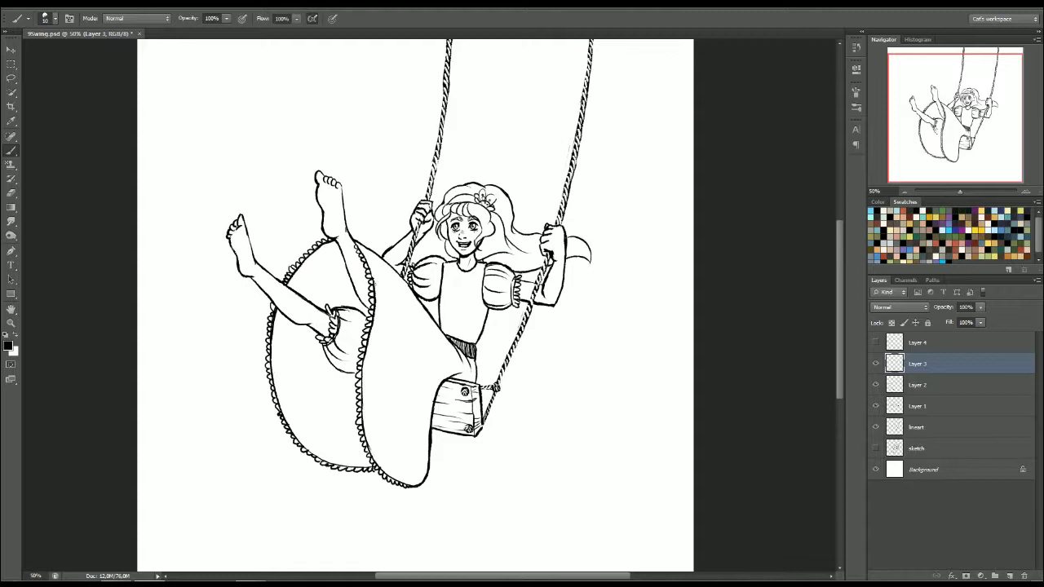
drag(514, 276, 512, 306)
click(14, 338)
drag(334, 339, 334, 341)
Fill the headband with black hatching up to the flower.
key(x)
drag(462, 194, 458, 203)
mouse_move(463, 194)
mouse_down()
mouse_move(458, 202)
mouse_move(477, 202)
mouse_up()
Ink loose flyaway strands behind the head, beside the far hand and at the hair tip, undoing the last stroke.
mouse_move(495, 209)
mouse_down()
mouse_move(534, 215)
mouse_move(531, 207)
mouse_move(513, 227)
mouse_move(536, 232)
mouse_up()
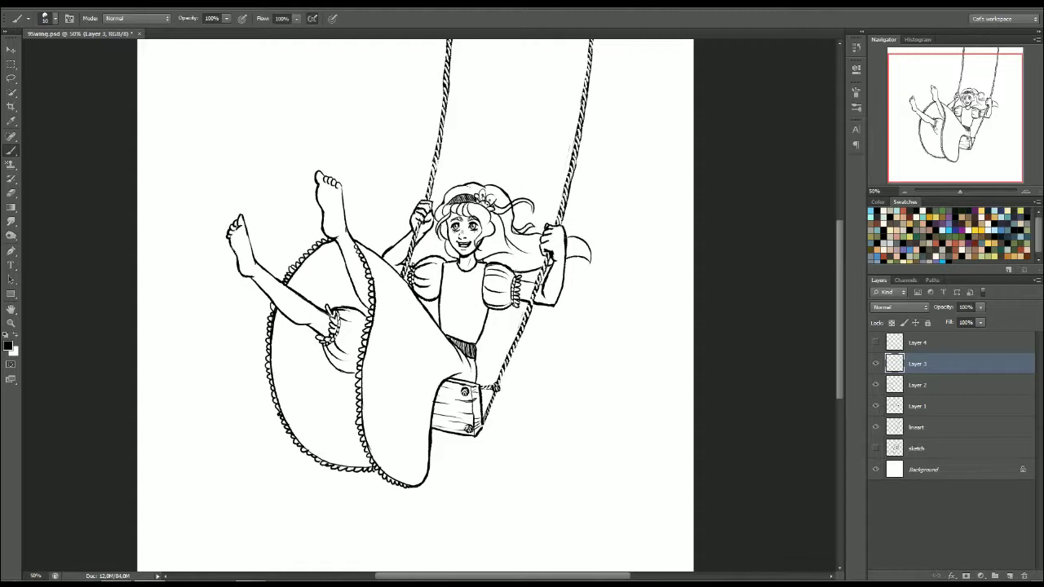
drag(573, 229, 582, 238)
key(x)
mouse_move(495, 206)
mouse_down()
mouse_move(516, 201)
mouse_move(504, 212)
mouse_move(524, 234)
mouse_move(582, 239)
mouse_up()
key(ctrl+z)
Paint out the looping flyaway strand behind the flower in white with a larger brush.
key(x)
drag(506, 204, 516, 199)
key(x)
right_click(518, 197)
mouse_move(534, 224)
mouse_down()
mouse_move(514, 199)
mouse_move(527, 194)
mouse_move(533, 212)
mouse_move(496, 205)
mouse_up()
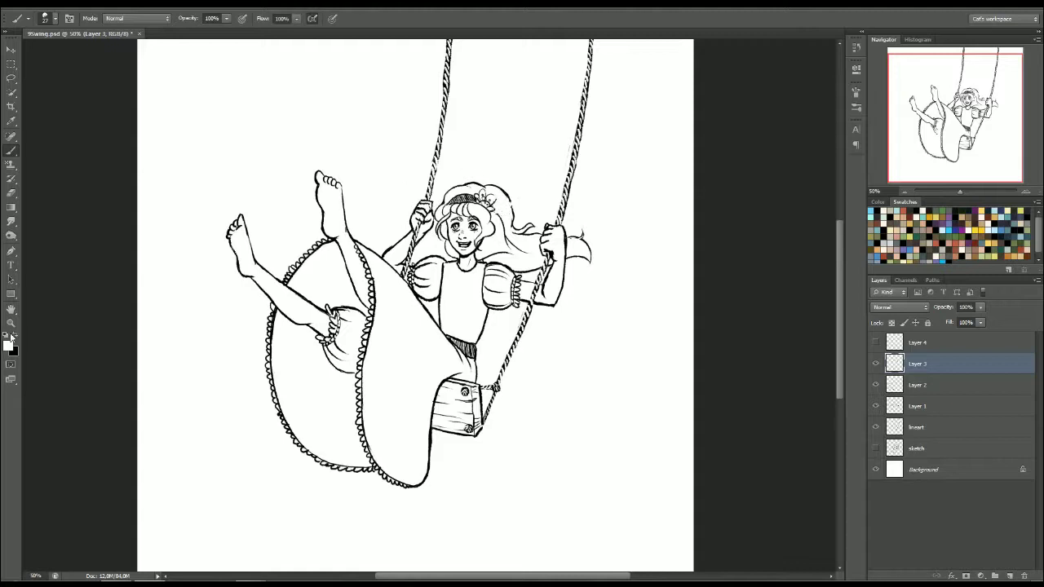
Re-ink the hair outline behind the flower with a smaller black brush.
key(x)
right_click(504, 222)
drag(527, 251, 522, 251)
drag(507, 197, 513, 214)
click(905, 192)
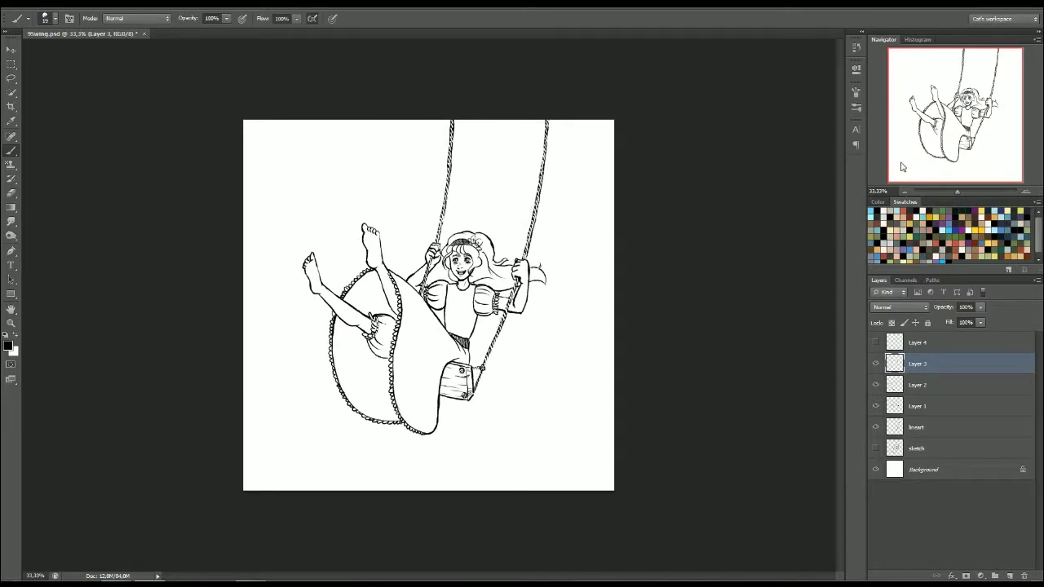